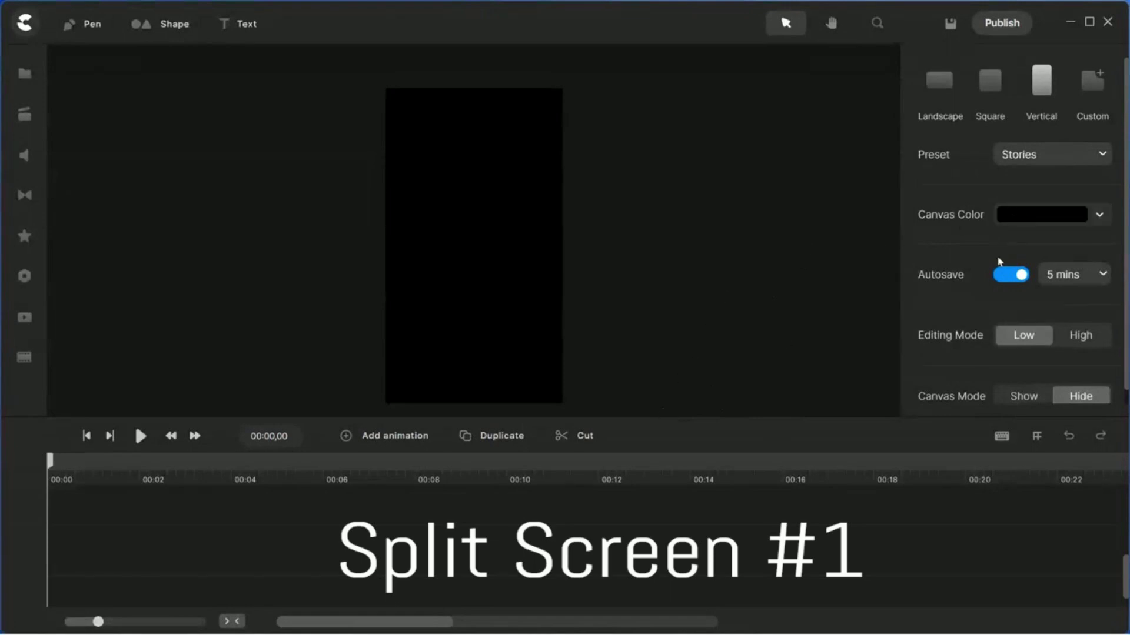
- Set the canvas color to the greyish mauve 8c7e7e
click(1098, 215)
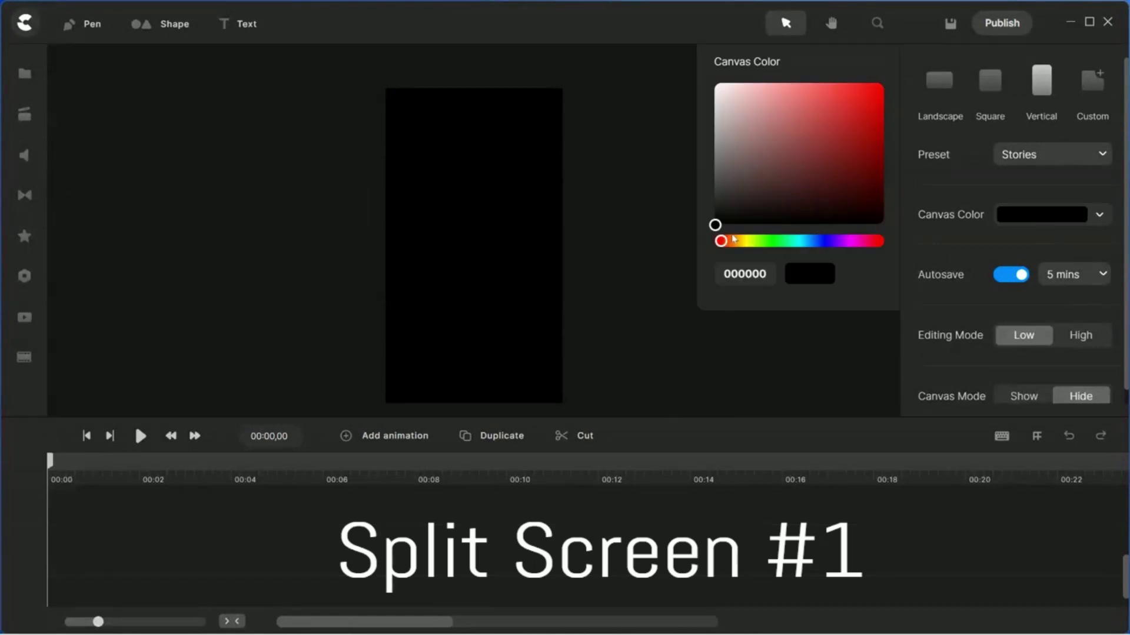
drag(715, 226, 732, 150)
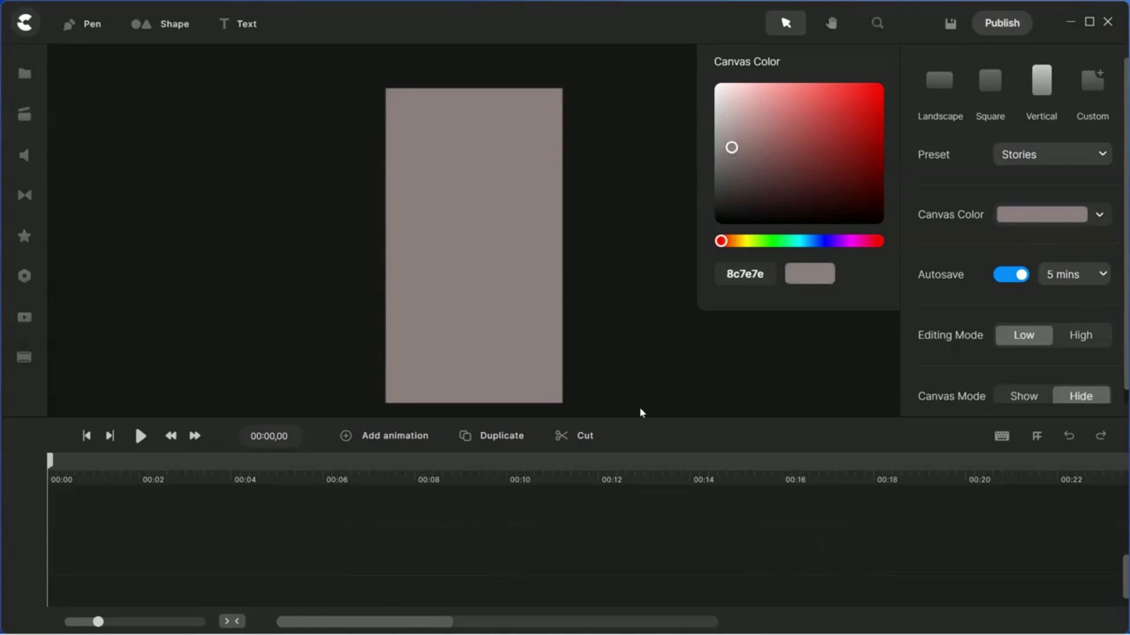
click(804, 376)
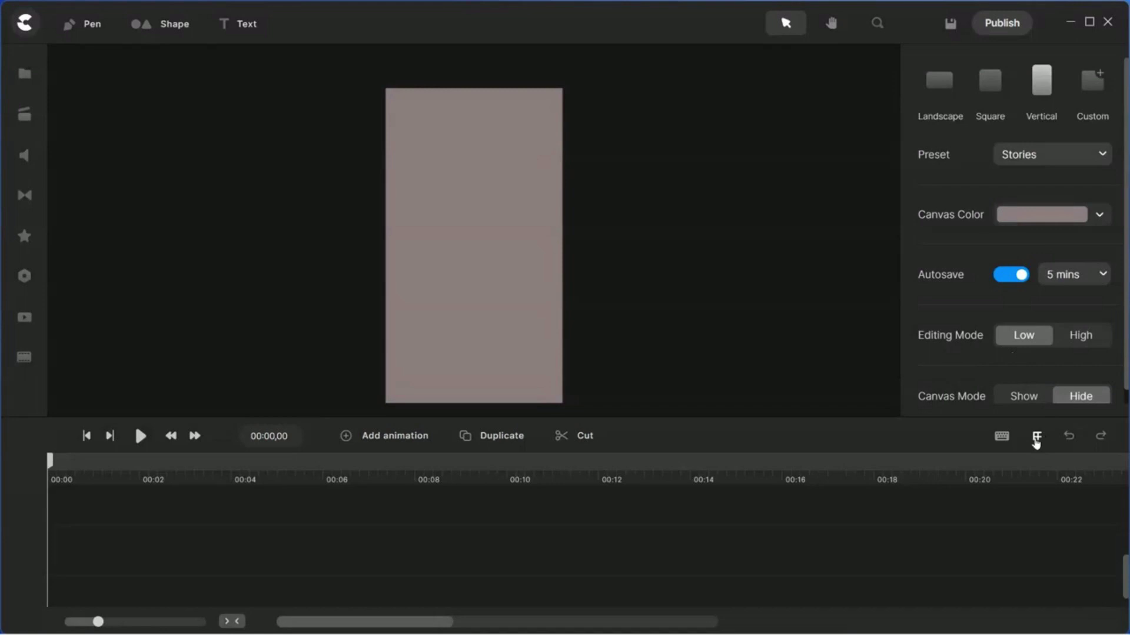
- Turn on Action Safe Lines so the guides overlay the canvas
click(1036, 438)
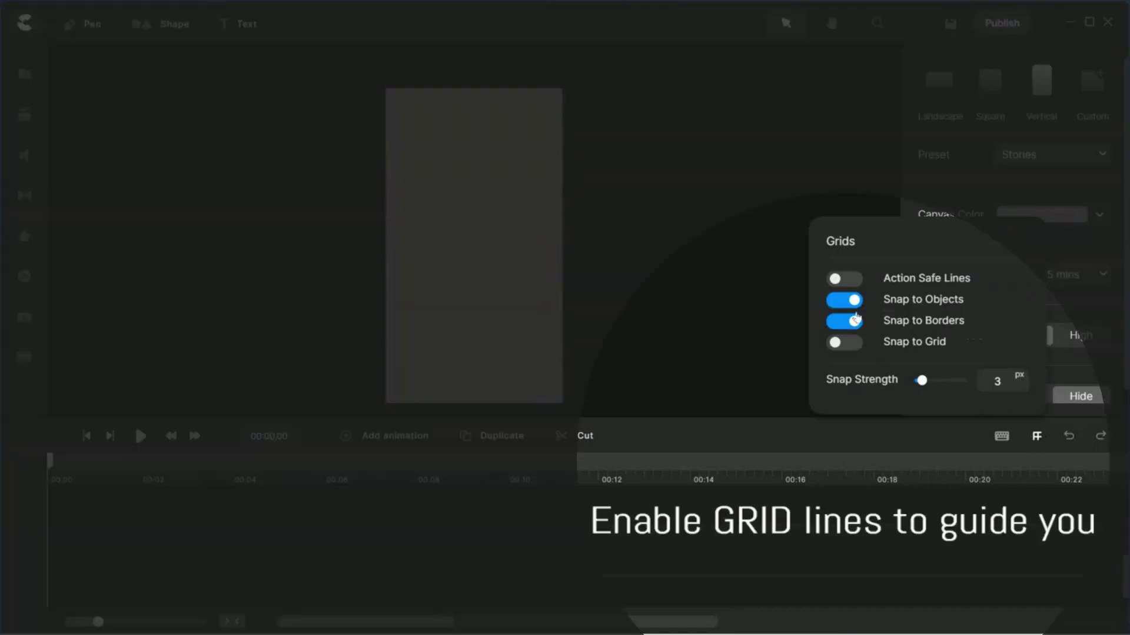
click(854, 280)
click(739, 310)
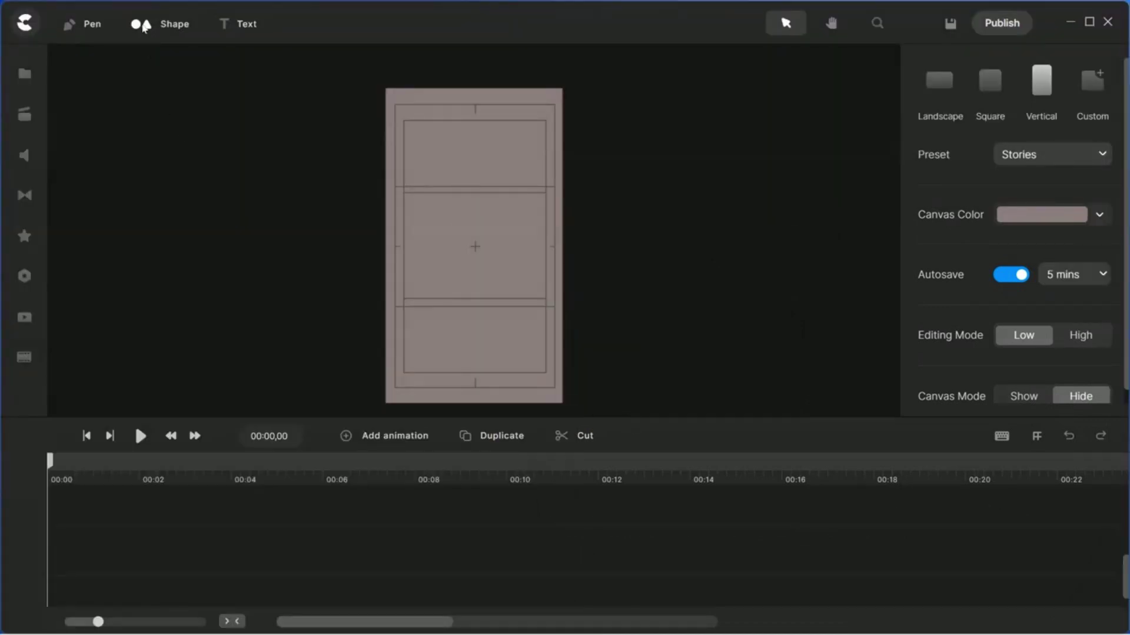
- Add a rectangle shape scaled to the full canvas width and extend its timeline clip to about 8 seconds
click(144, 25)
click(154, 122)
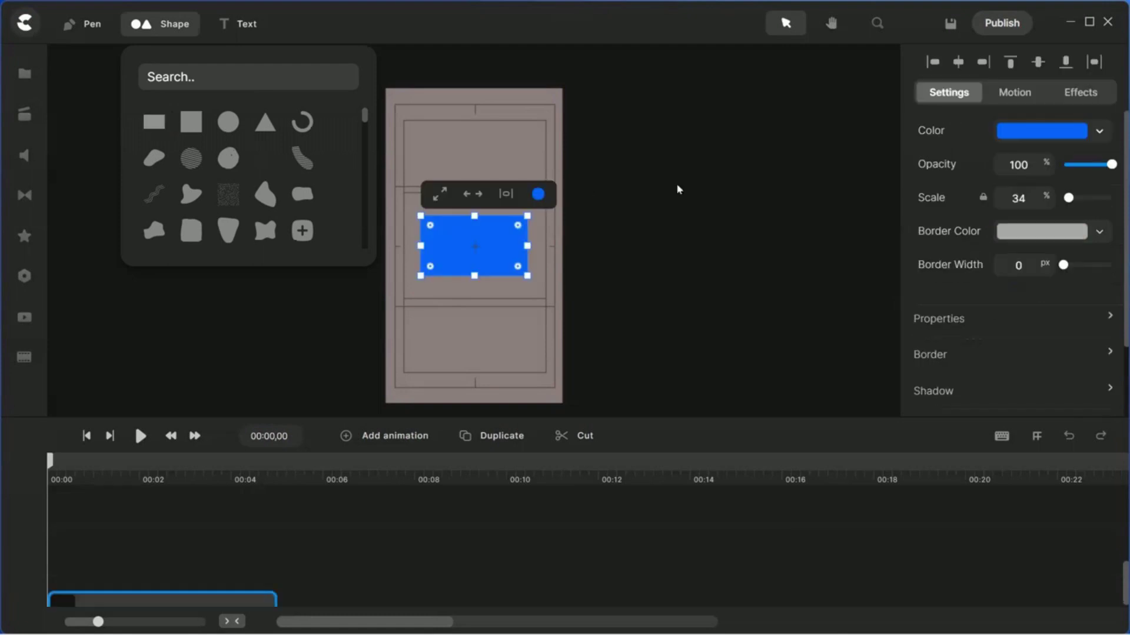
click(698, 227)
click(473, 257)
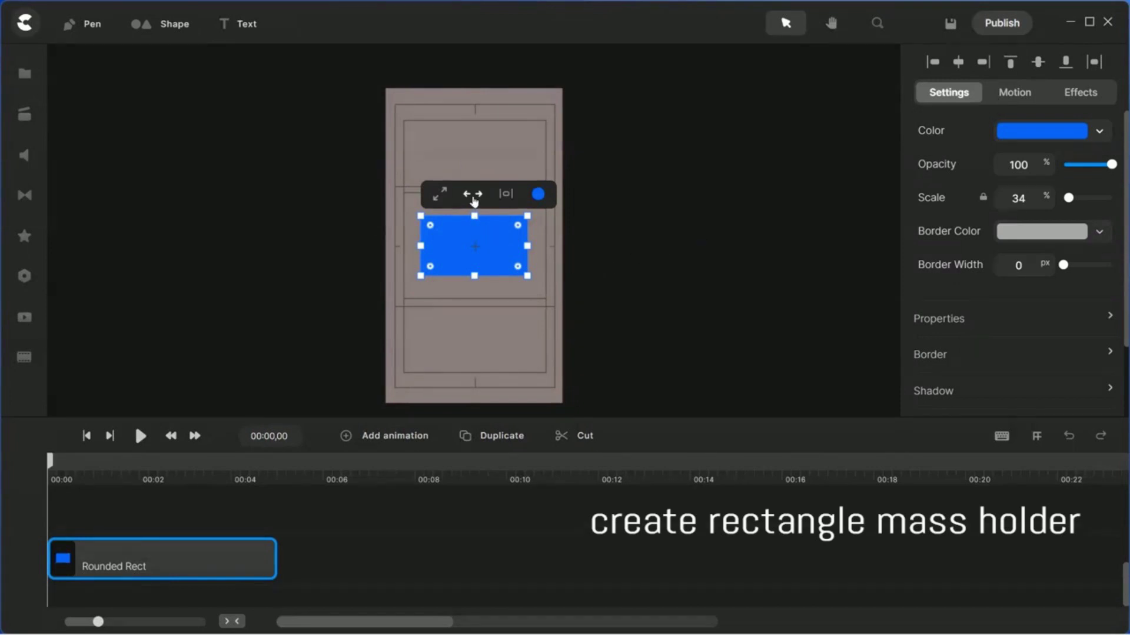
click(474, 196)
click(698, 234)
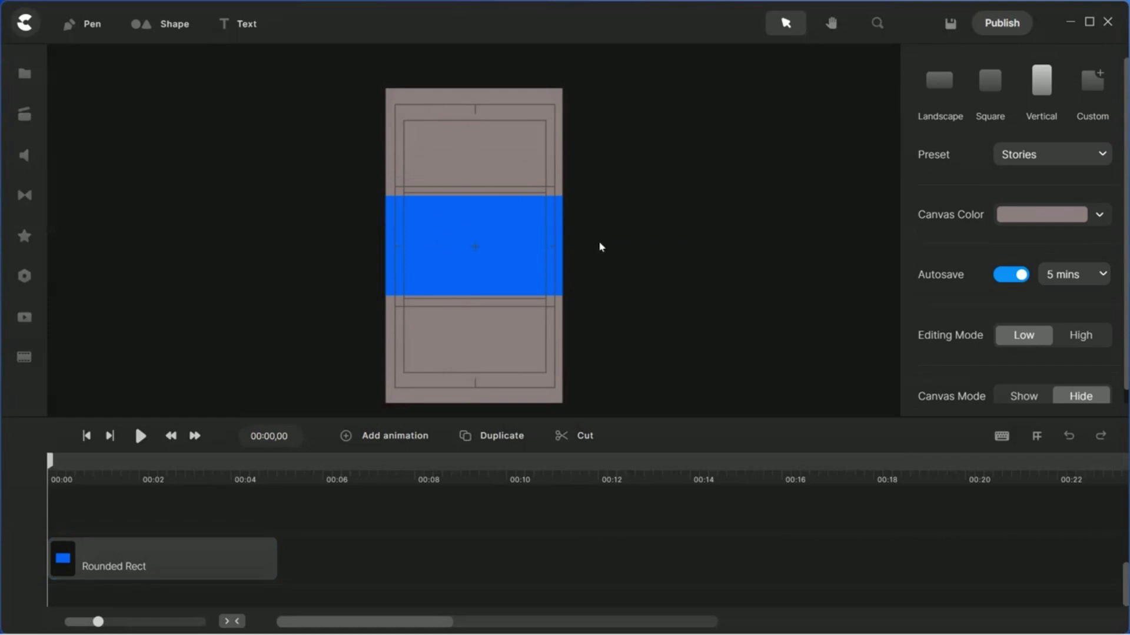
click(466, 240)
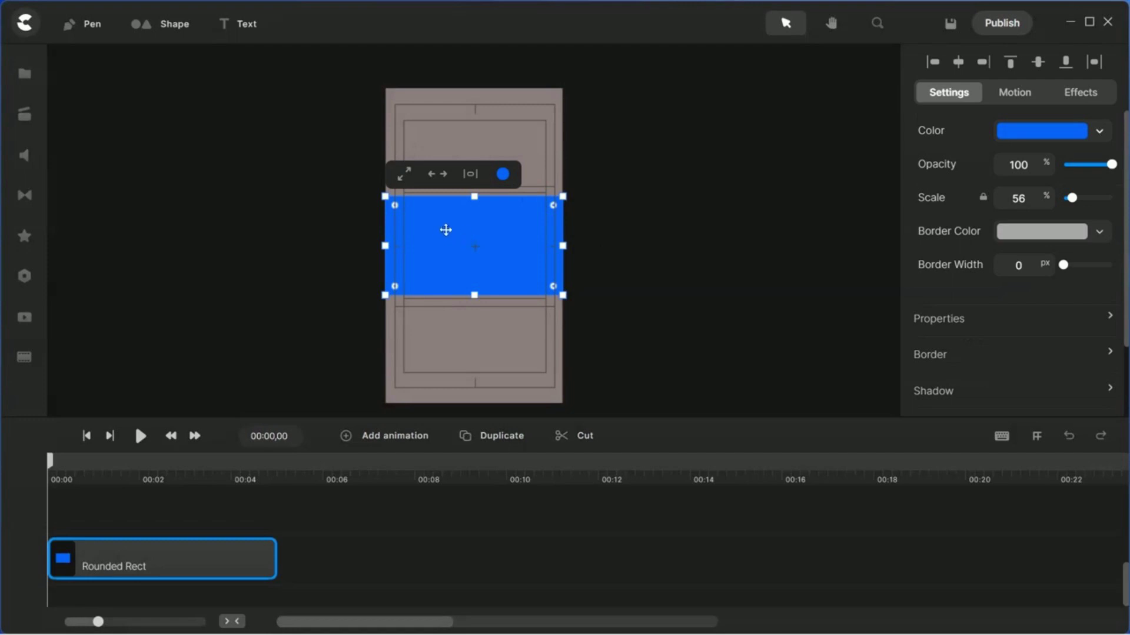
drag(273, 562, 424, 548)
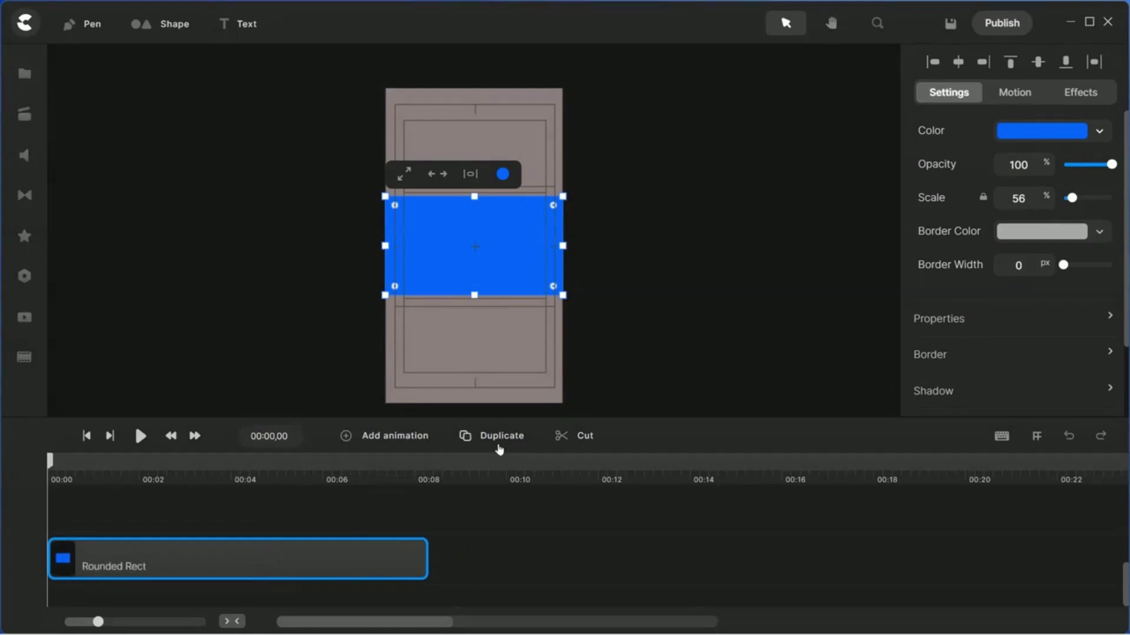
- Duplicate the rectangle twice, placing one copy against the canvas's top edge and the other against its bottom edge
click(502, 438)
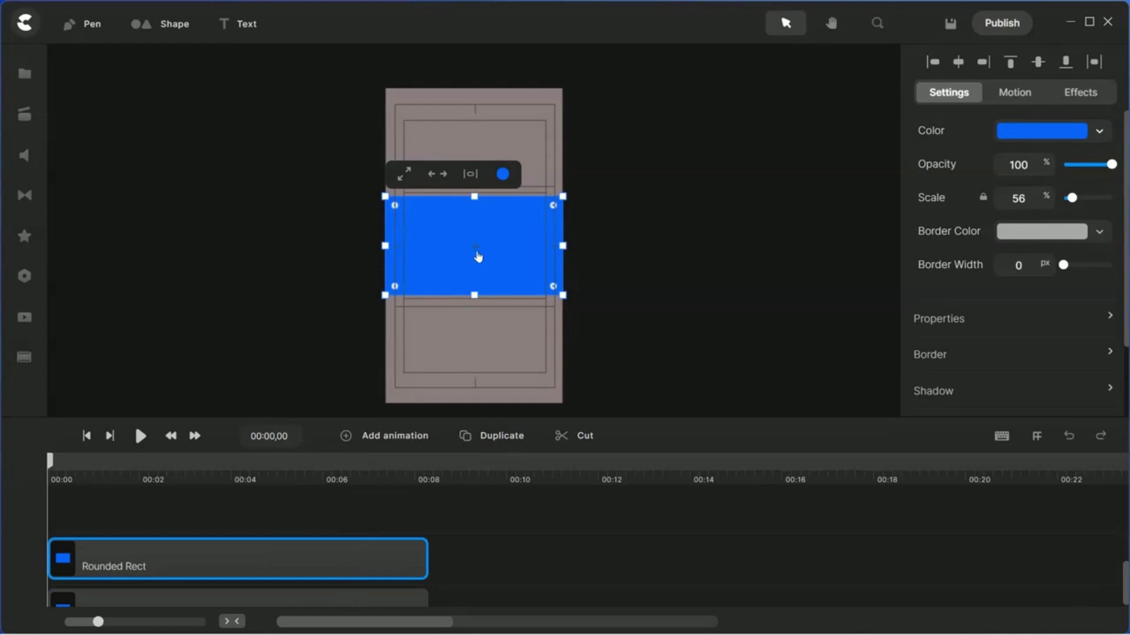
drag(476, 248, 471, 144)
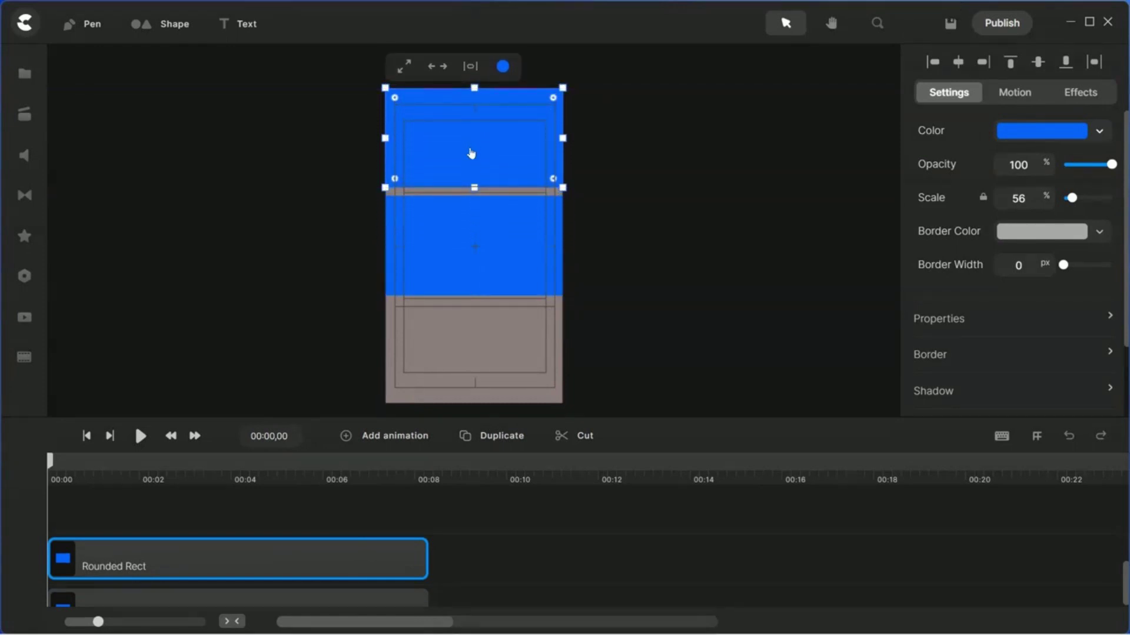
click(473, 269)
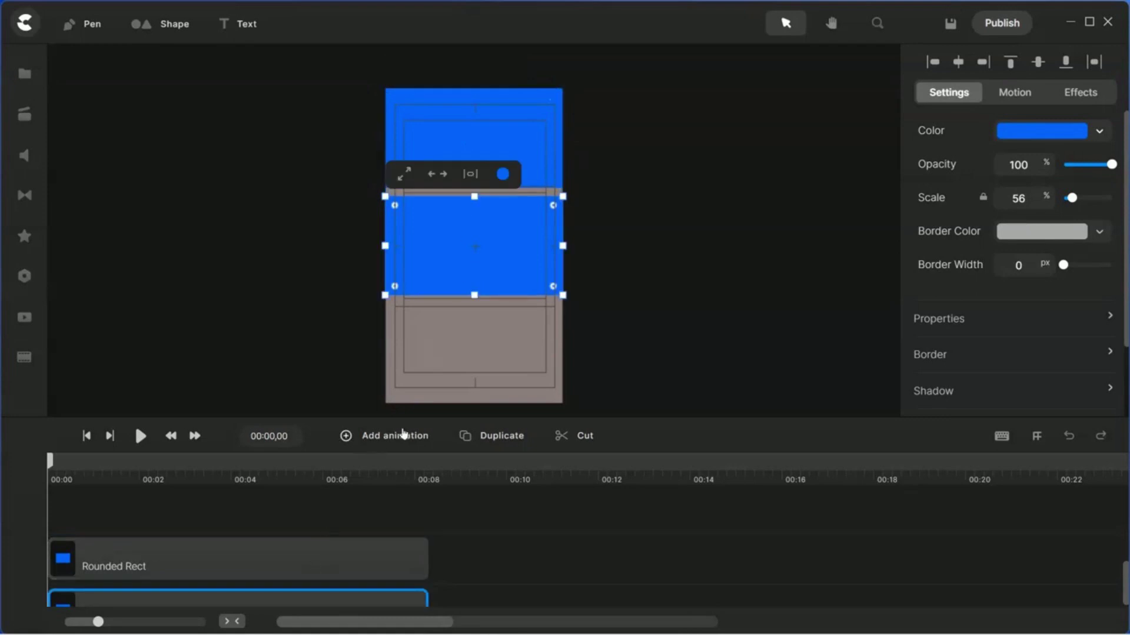
click(502, 442)
drag(489, 259, 497, 361)
click(599, 268)
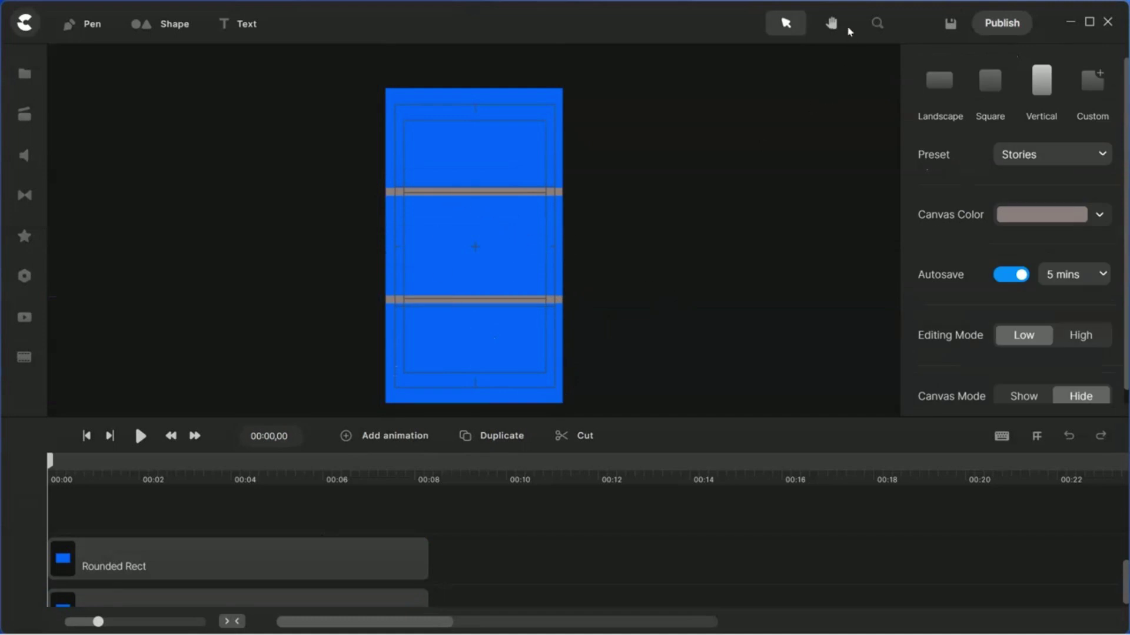
- Stretch the middle rectangle's upper and lower edges outward to the inner safe guide lines in the gaps
click(876, 26)
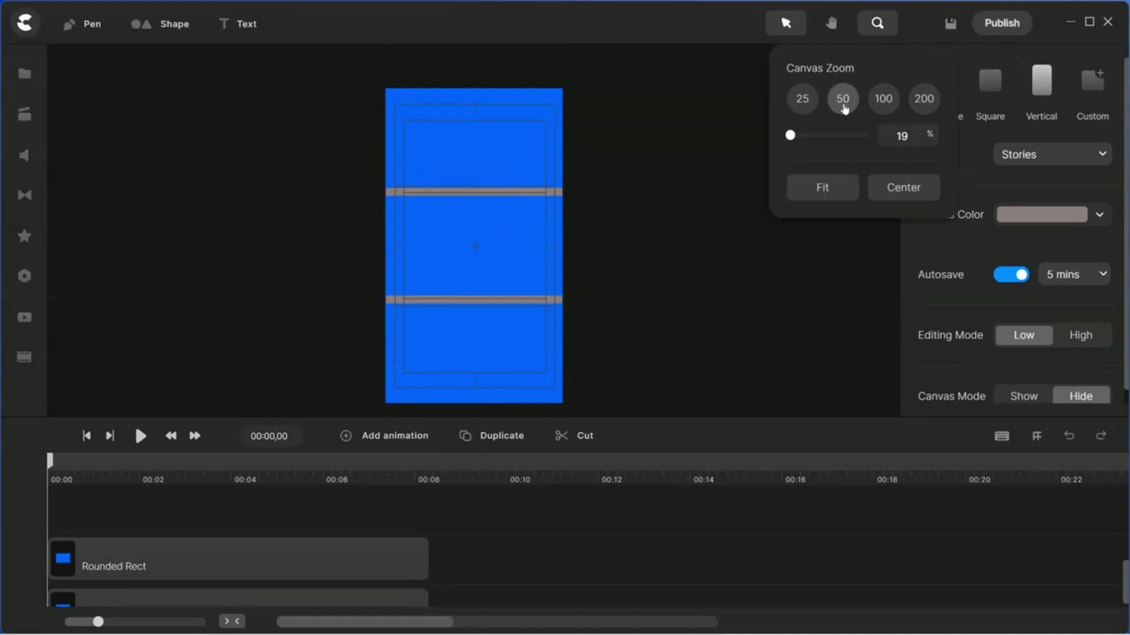
click(841, 104)
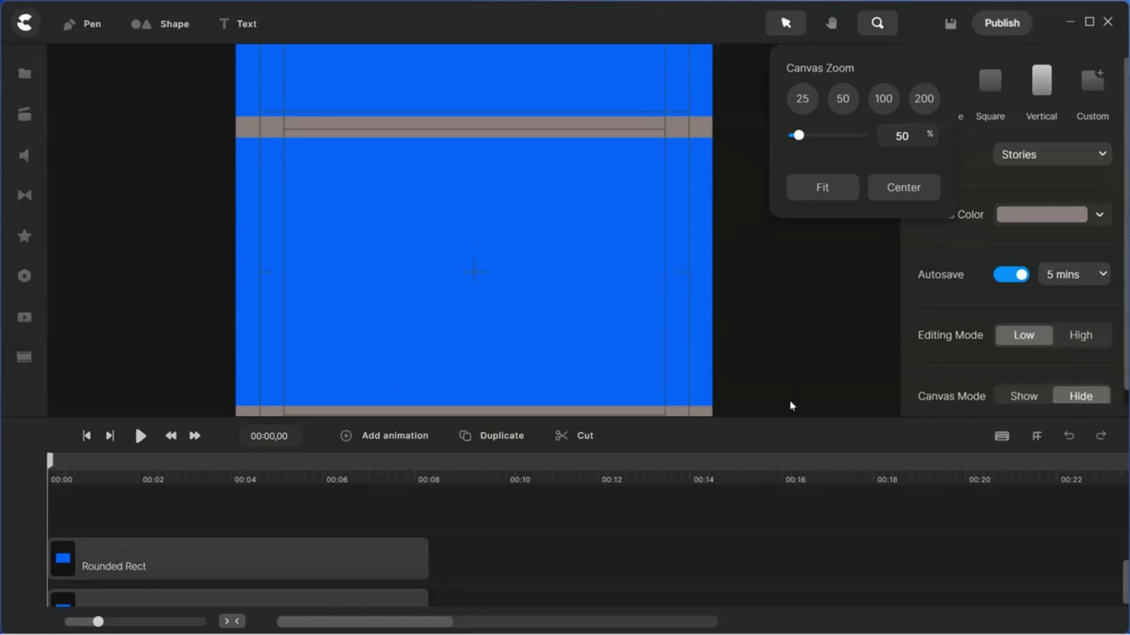
drag(781, 419, 780, 478)
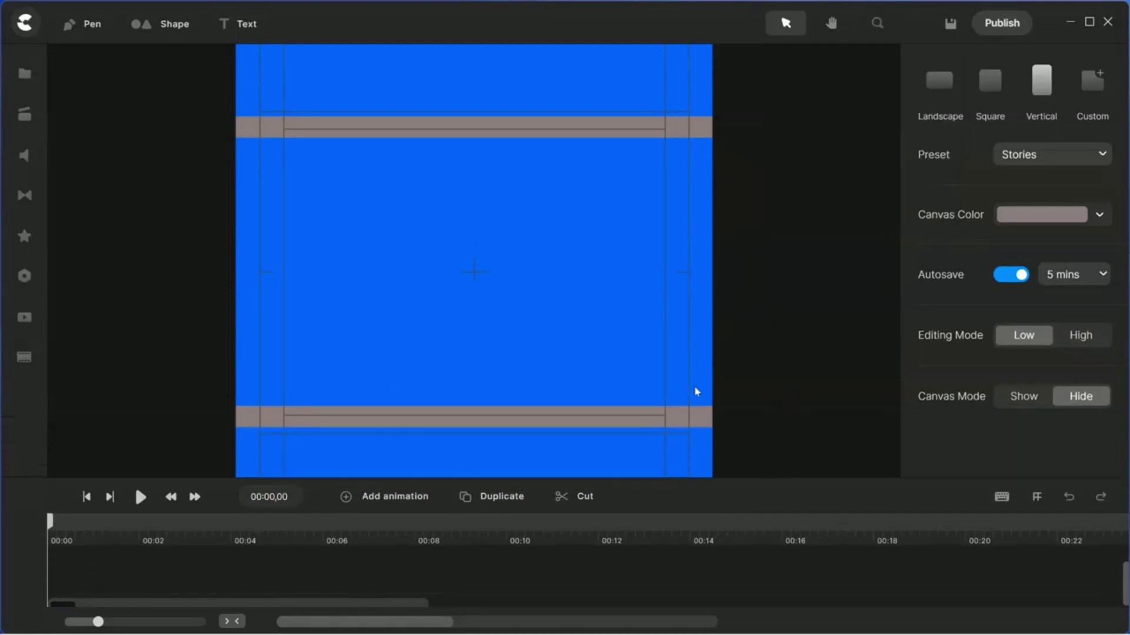
click(473, 277)
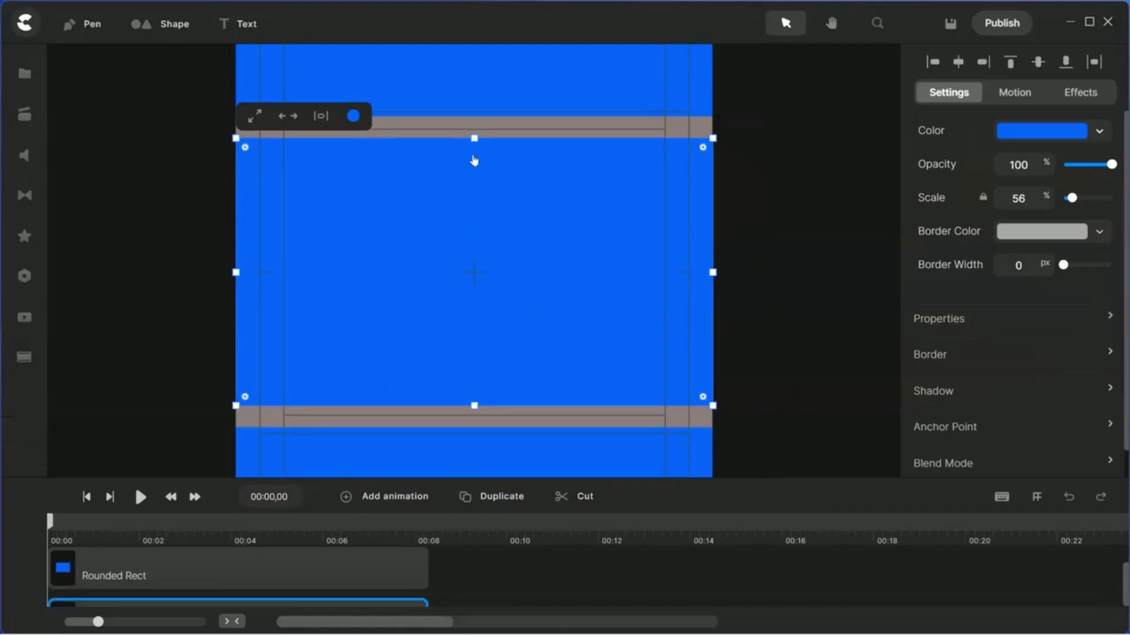
drag(474, 138, 474, 129)
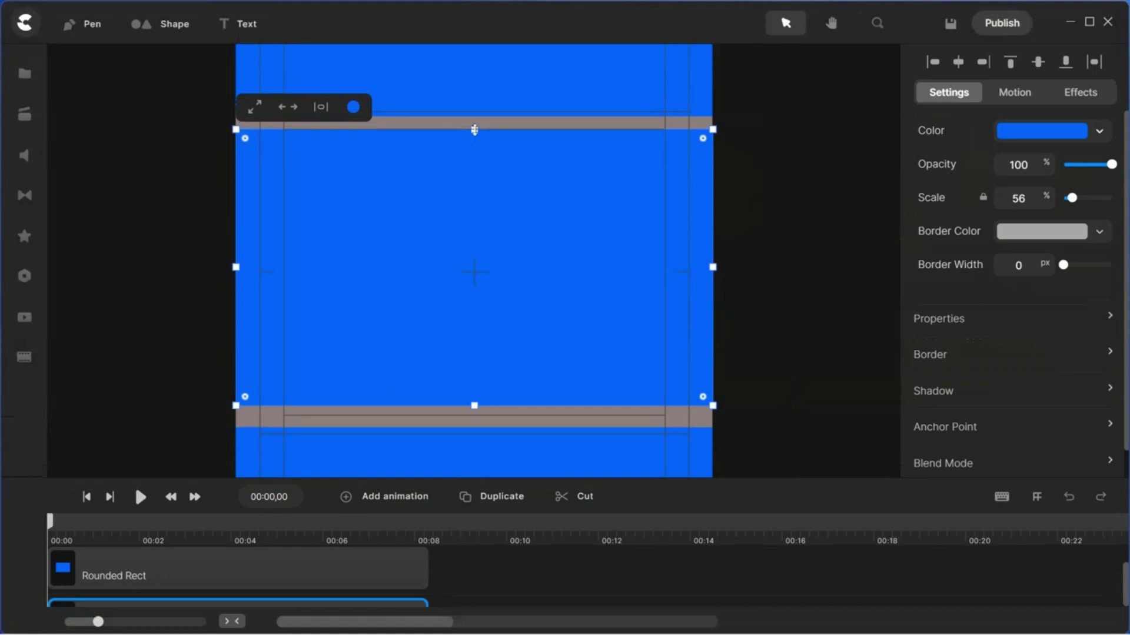
drag(475, 404, 474, 416)
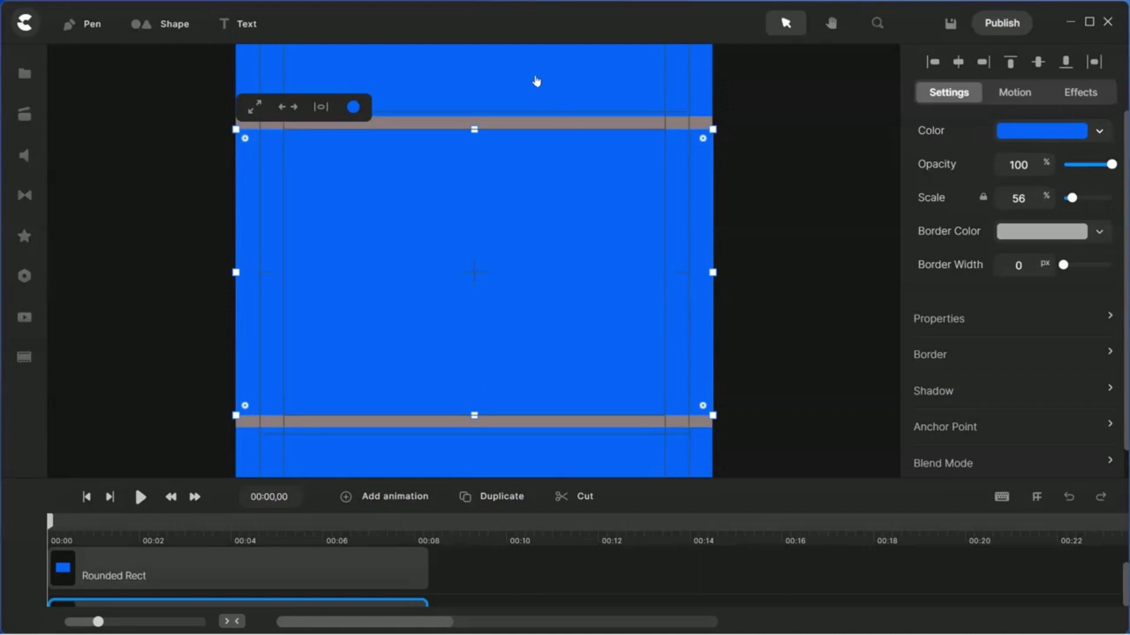
- Extend the top rectangle downward and the bottom rectangle upward until both meet the middle rectangle's edges
click(533, 84)
drag(474, 115, 474, 129)
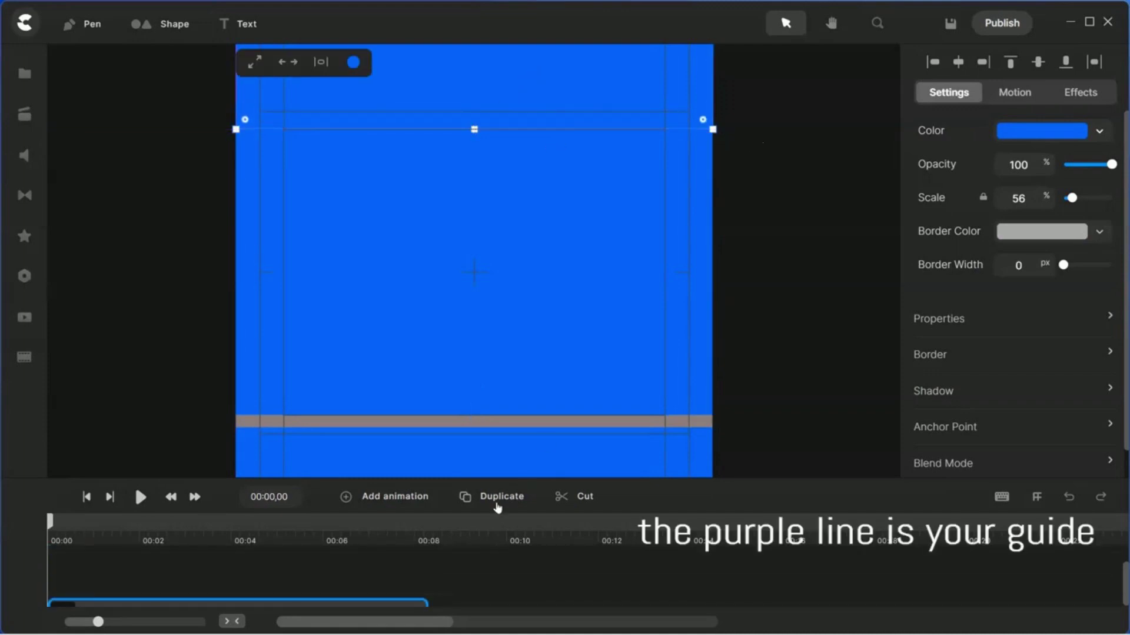
click(485, 447)
drag(475, 429, 474, 417)
click(678, 137)
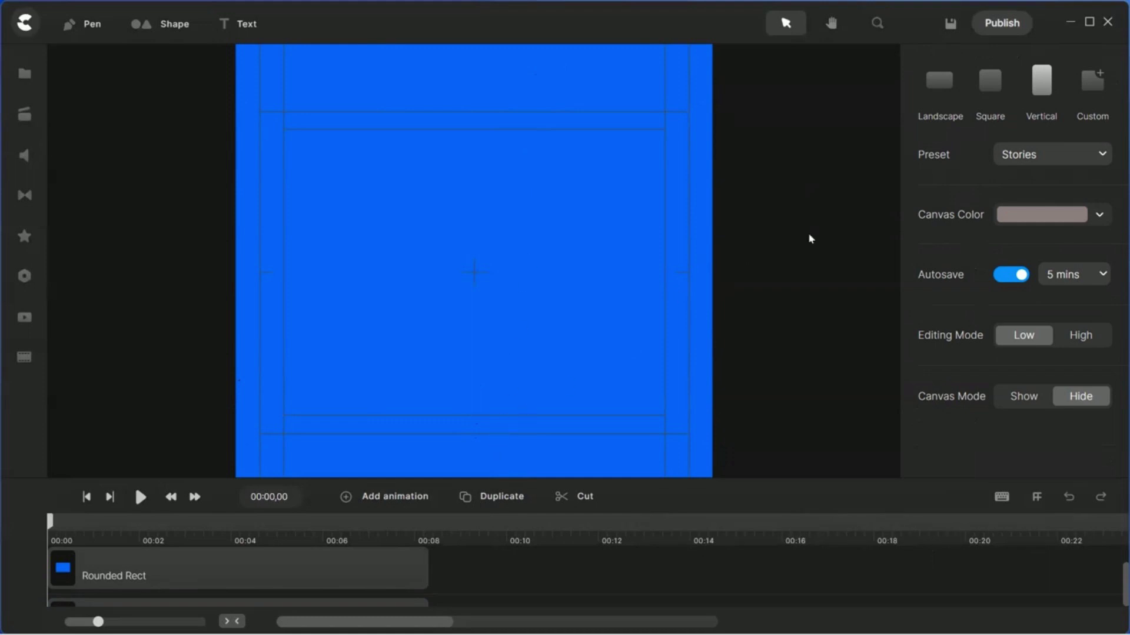
- Change the middle rectangle's fill color to a lighter, muted blue
click(577, 247)
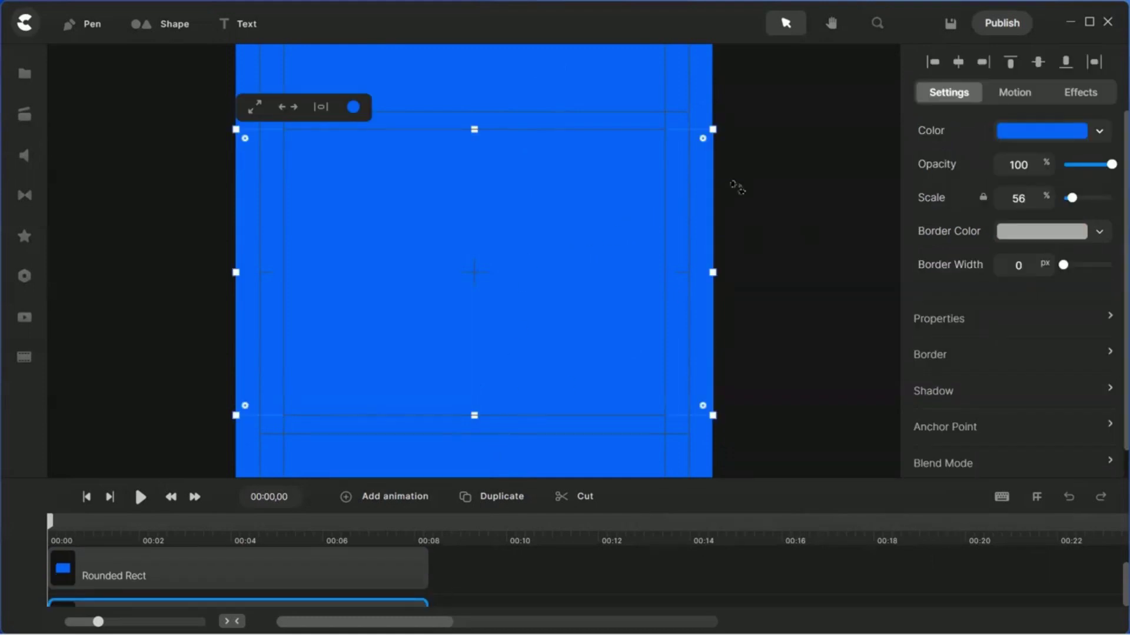
click(1097, 137)
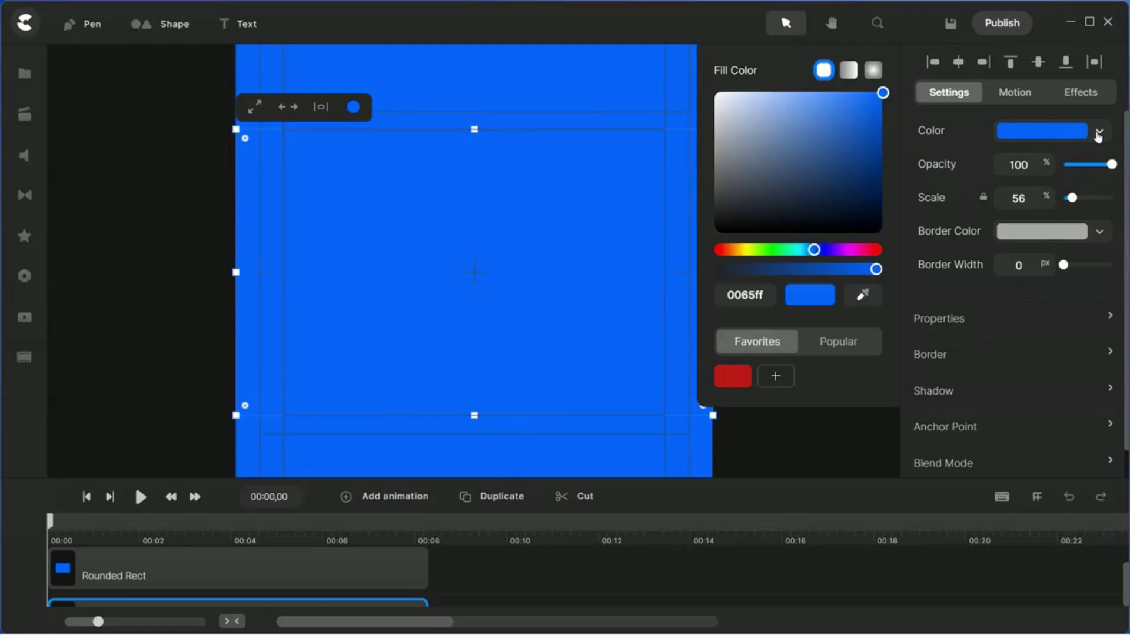
drag(884, 94, 824, 134)
- Change the top rectangle's fill color to dark blue 17468c
click(572, 76)
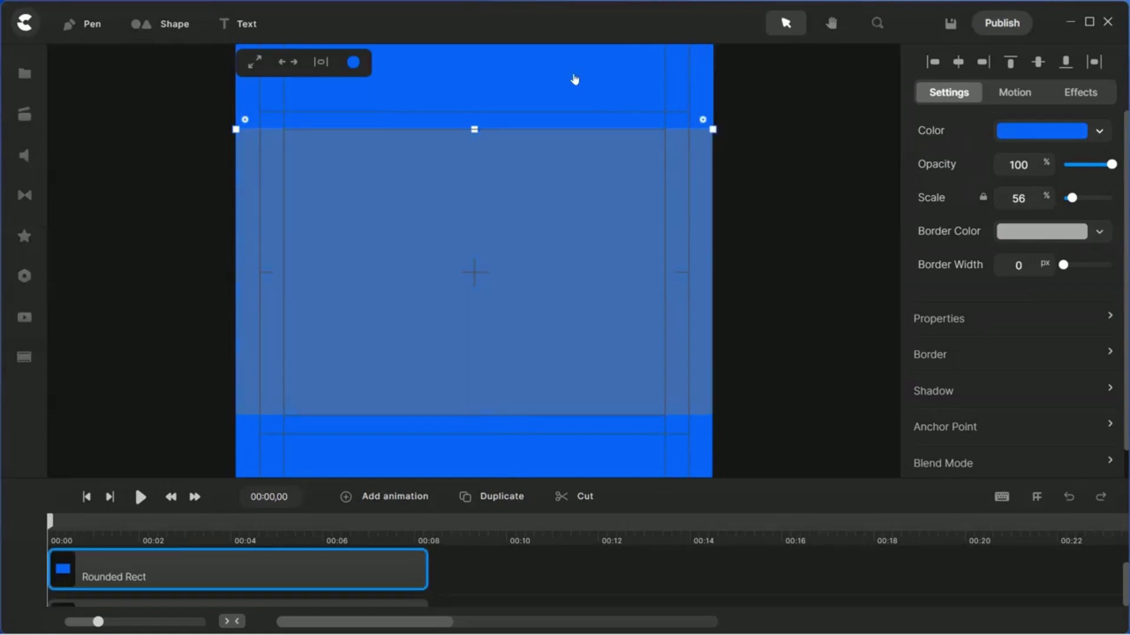
click(1097, 133)
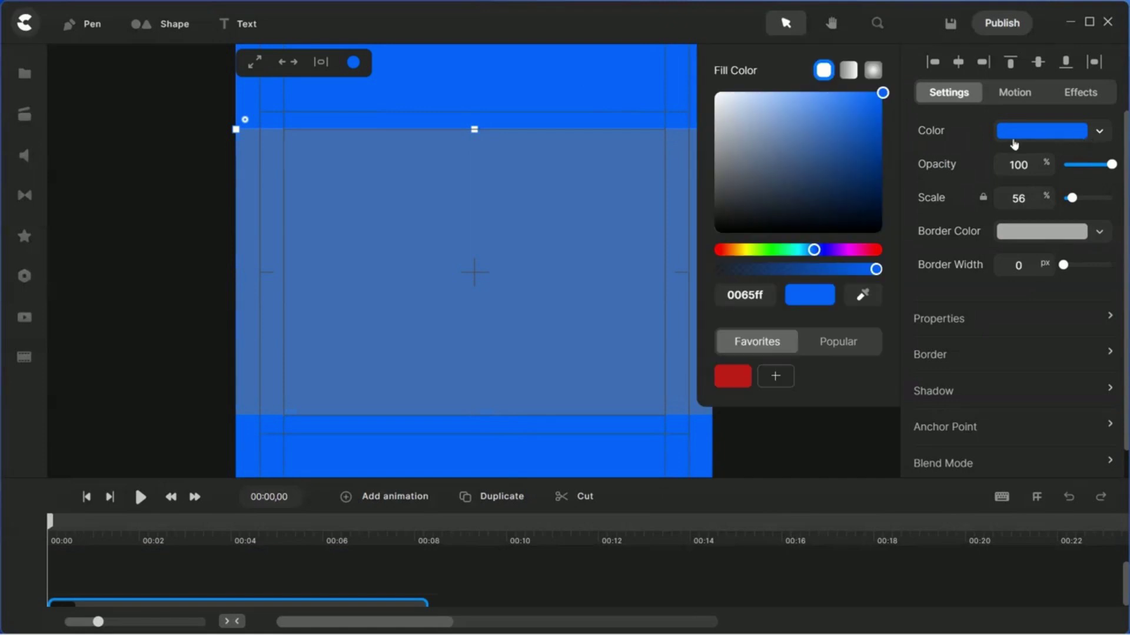
drag(882, 95, 854, 157)
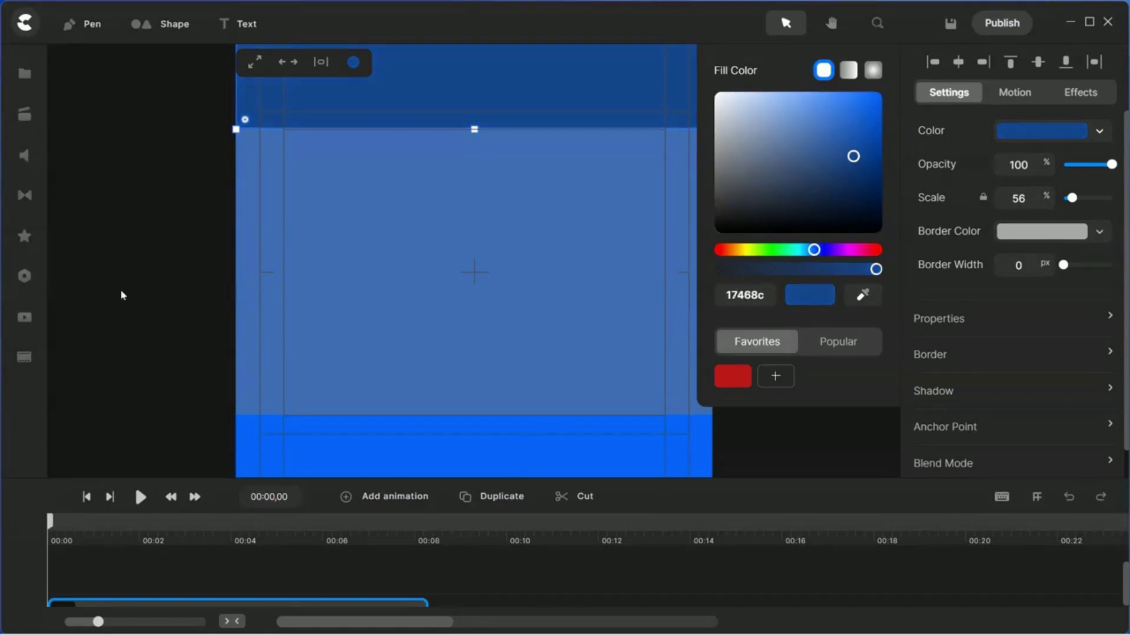
click(107, 273)
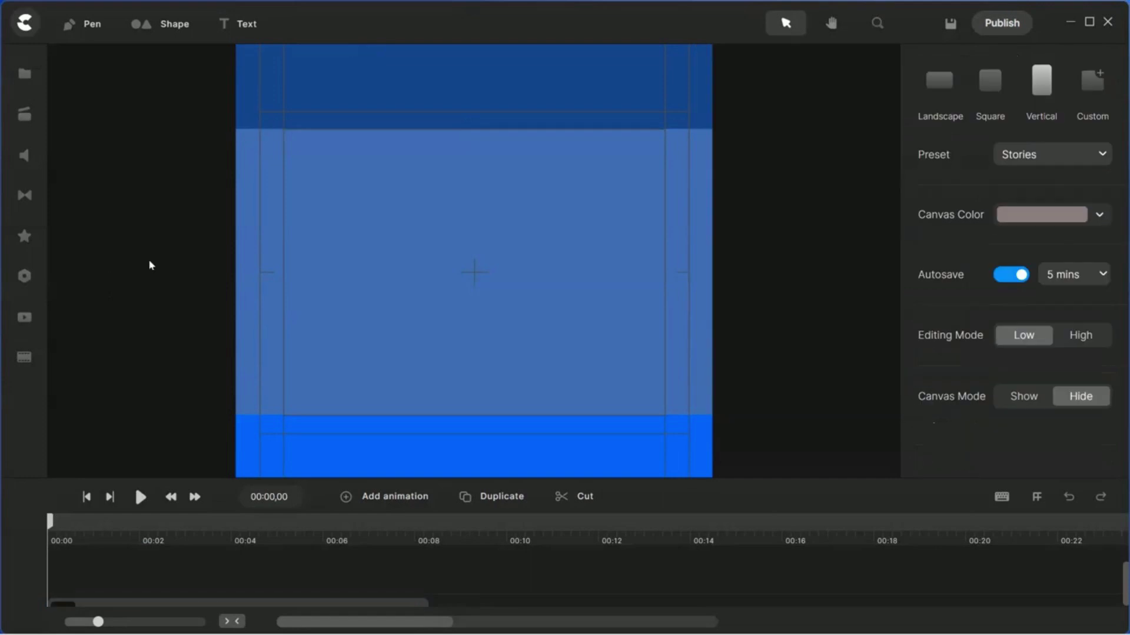
- Rename the top rectangle's timeline clip as 1
key(shift+1)
click(480, 175)
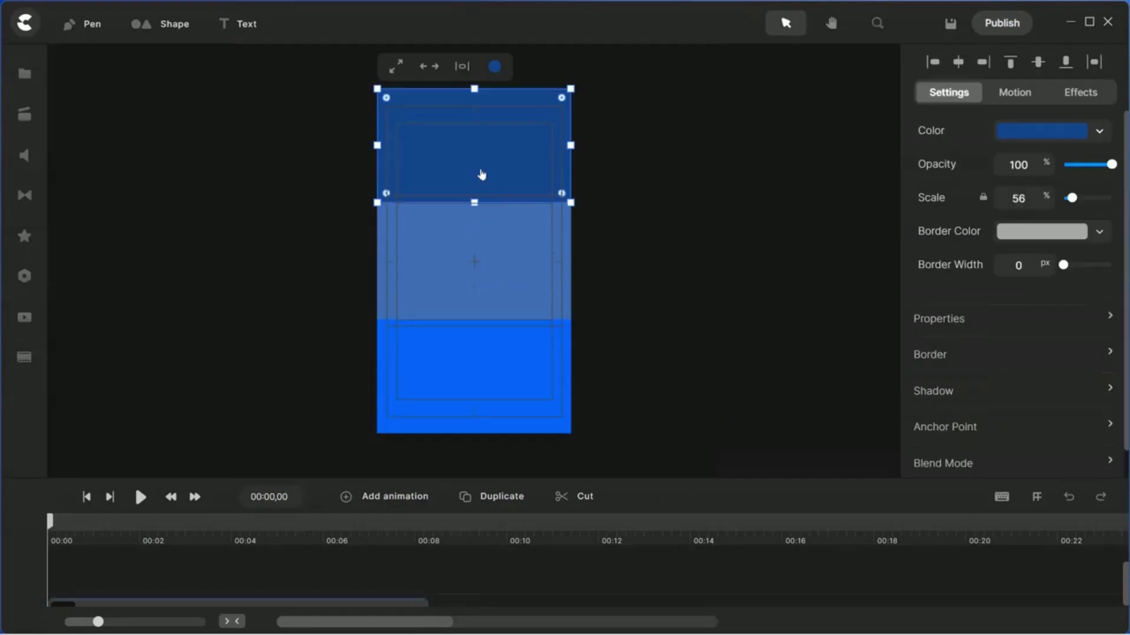
click(489, 280)
click(487, 376)
drag(659, 480, 662, 393)
scroll(235, 535, up, 2)
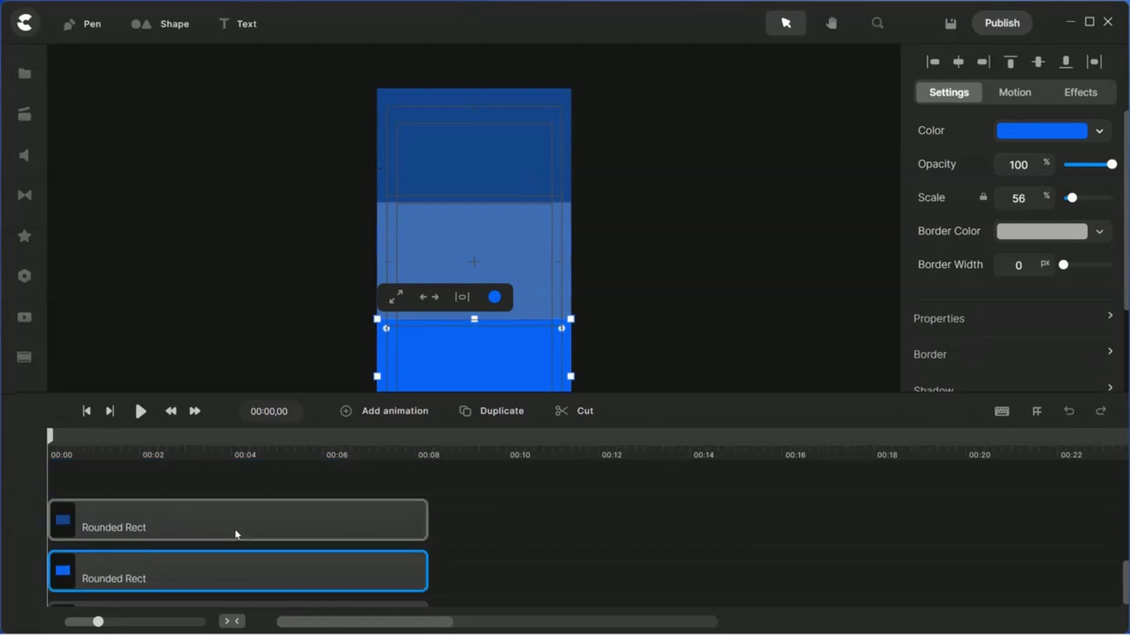
click(461, 144)
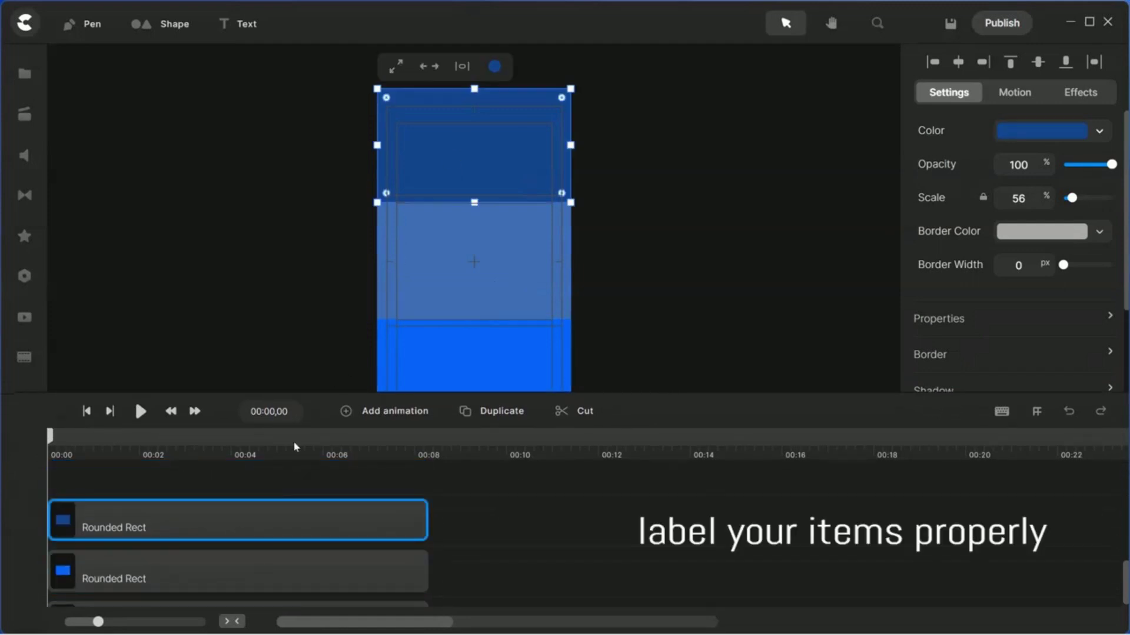
right_click(135, 536)
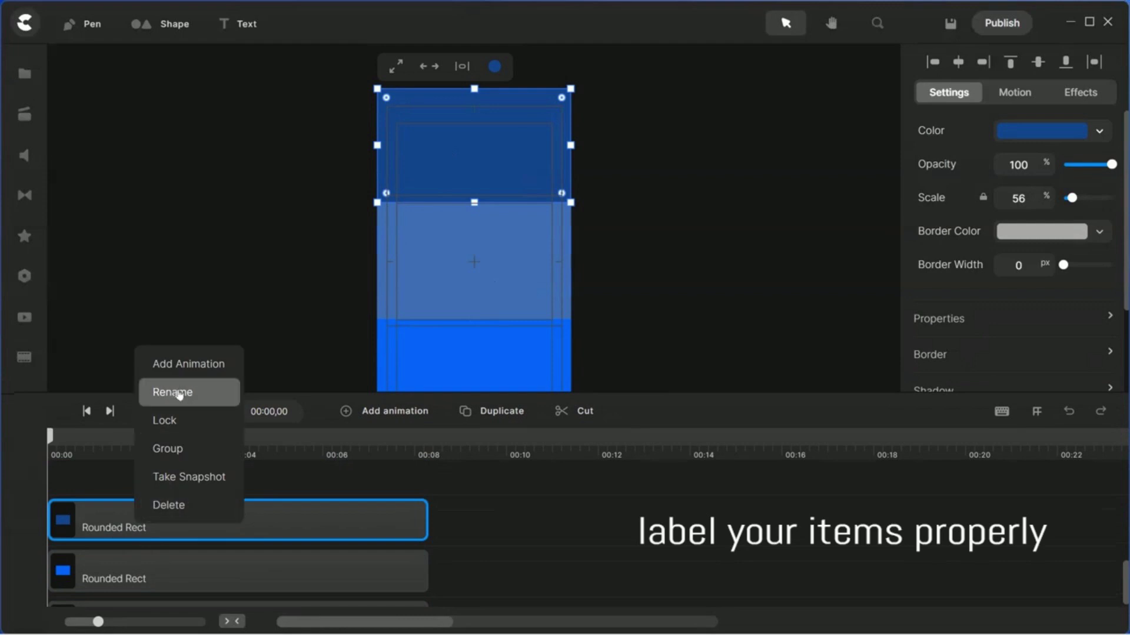
click(178, 391)
text(1)
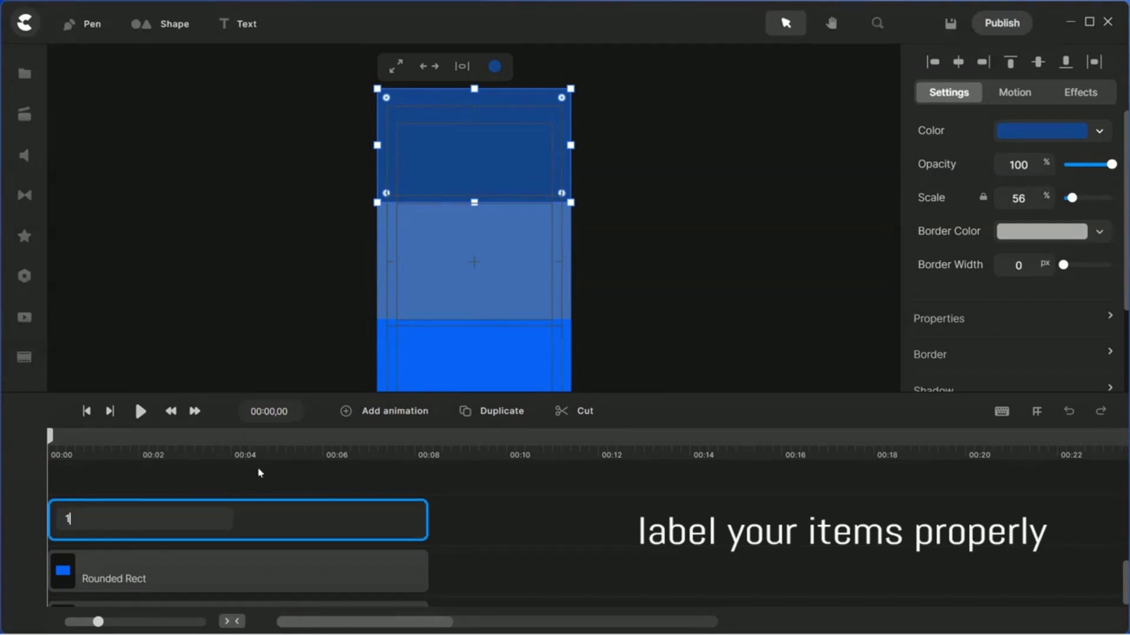
- Rename the bottom rectangle's timeline clip as 3
click(178, 583)
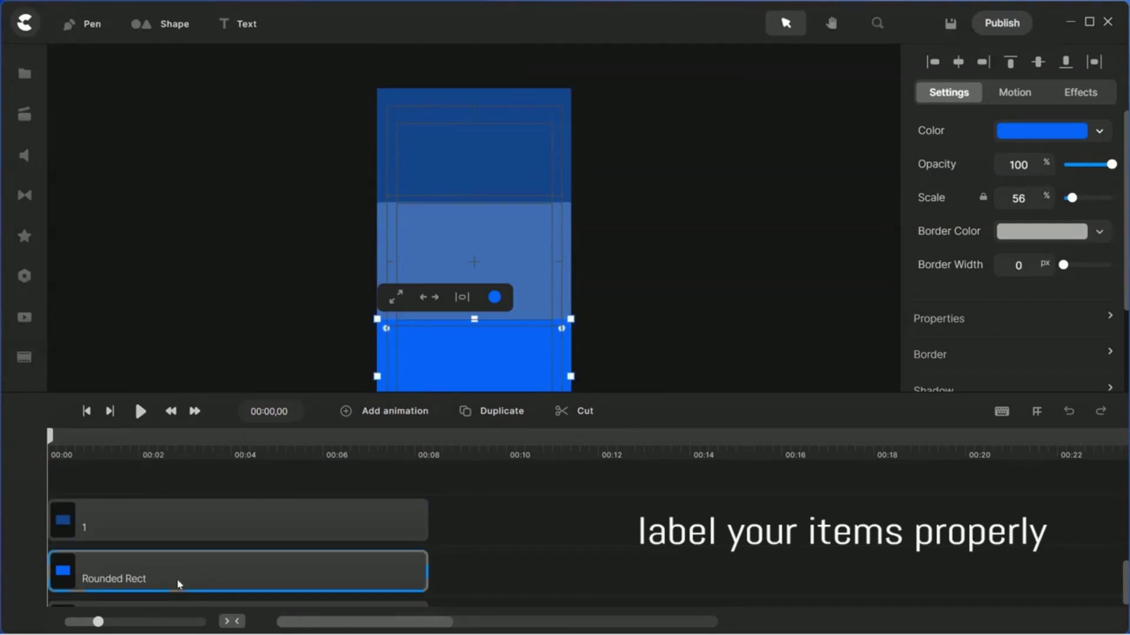
right_click(179, 584)
click(224, 450)
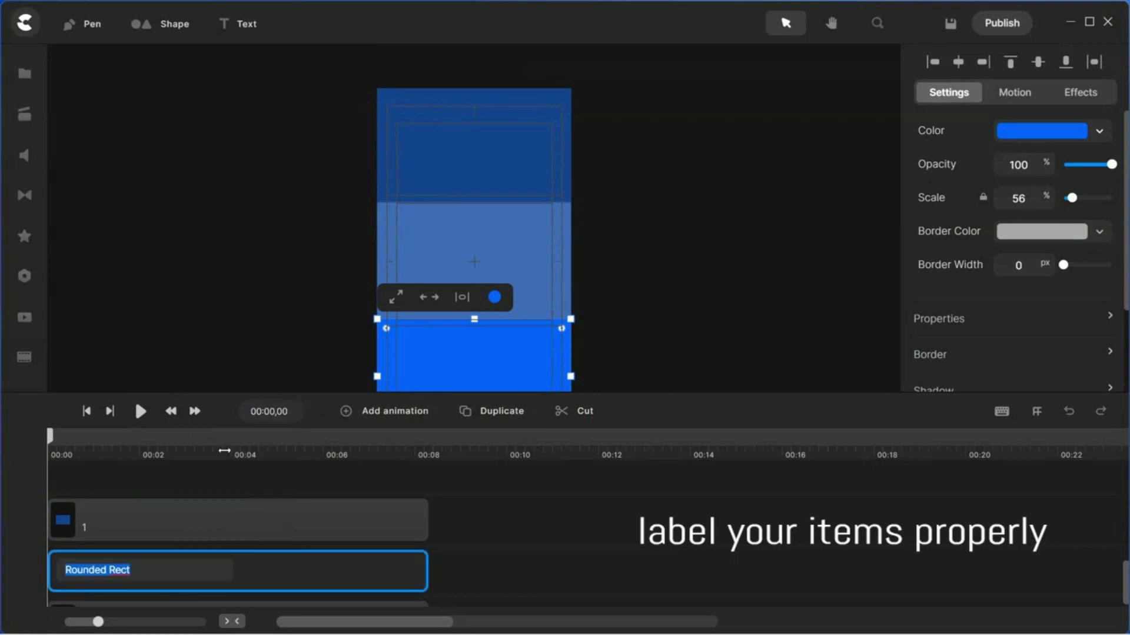
text(3)
- Rename the middle rectangle's timeline clip as 2
scroll(546, 556, down, 2)
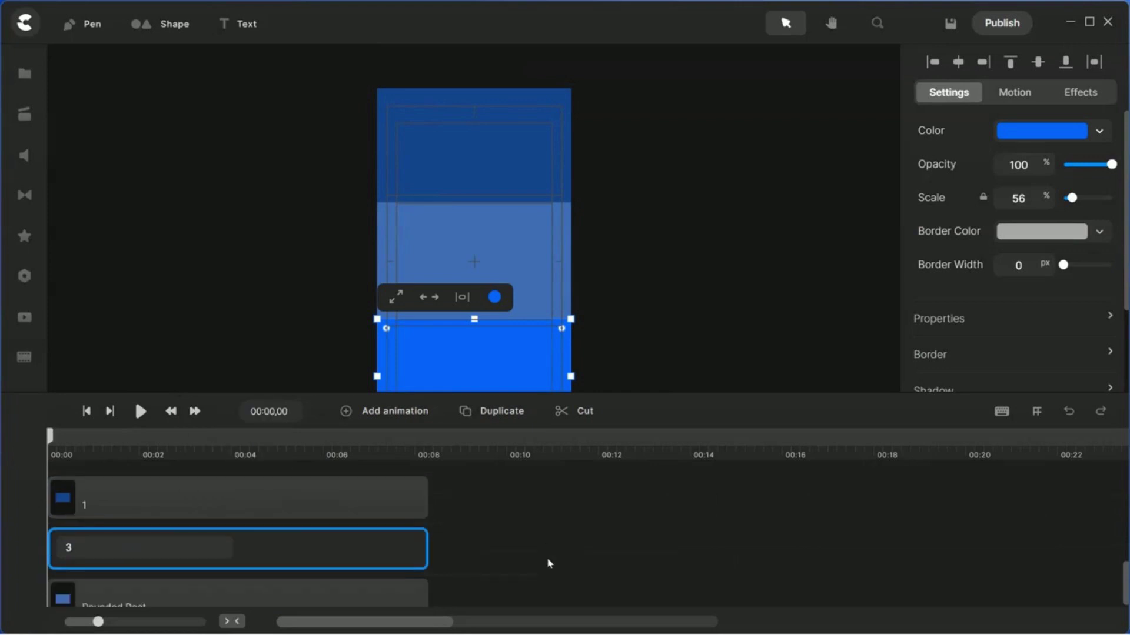
click(325, 542)
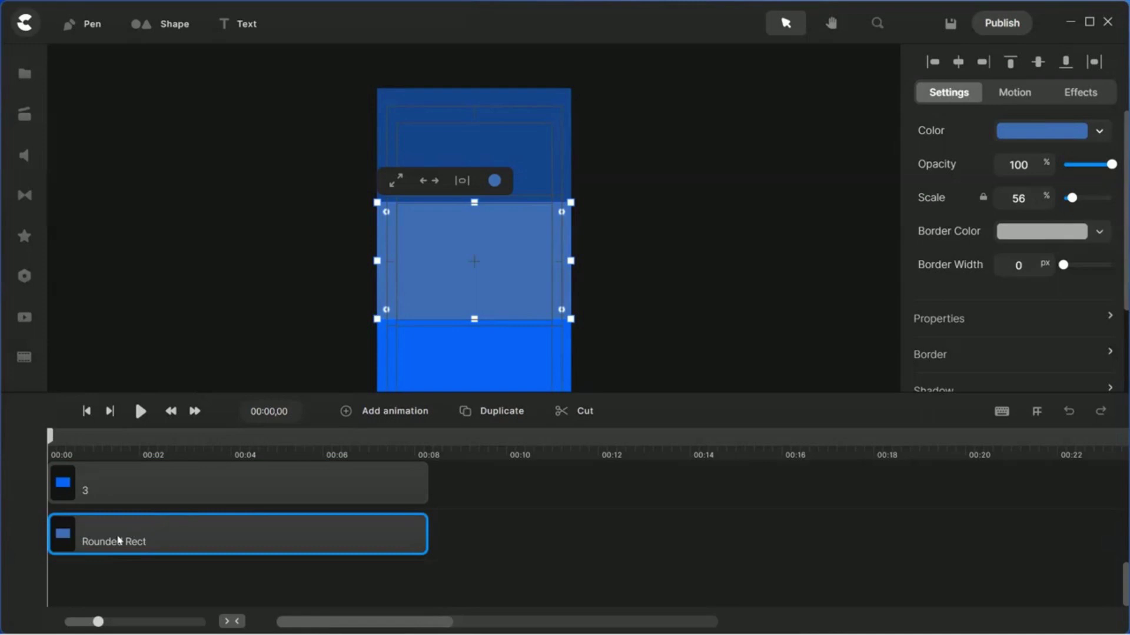
right_click(120, 539)
click(158, 404)
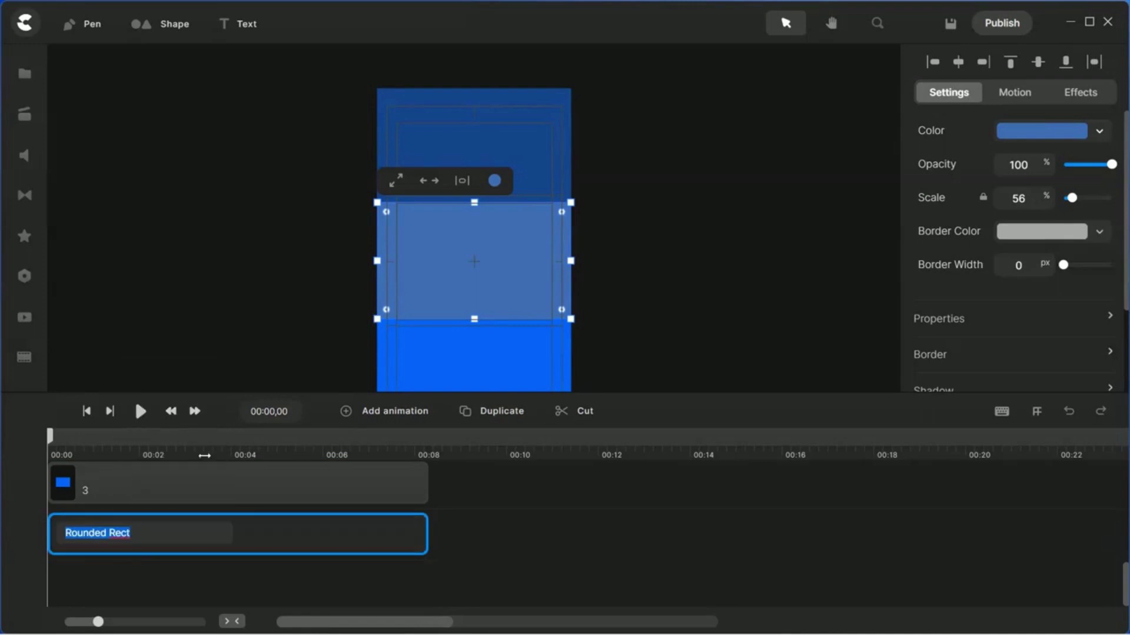
text(2)
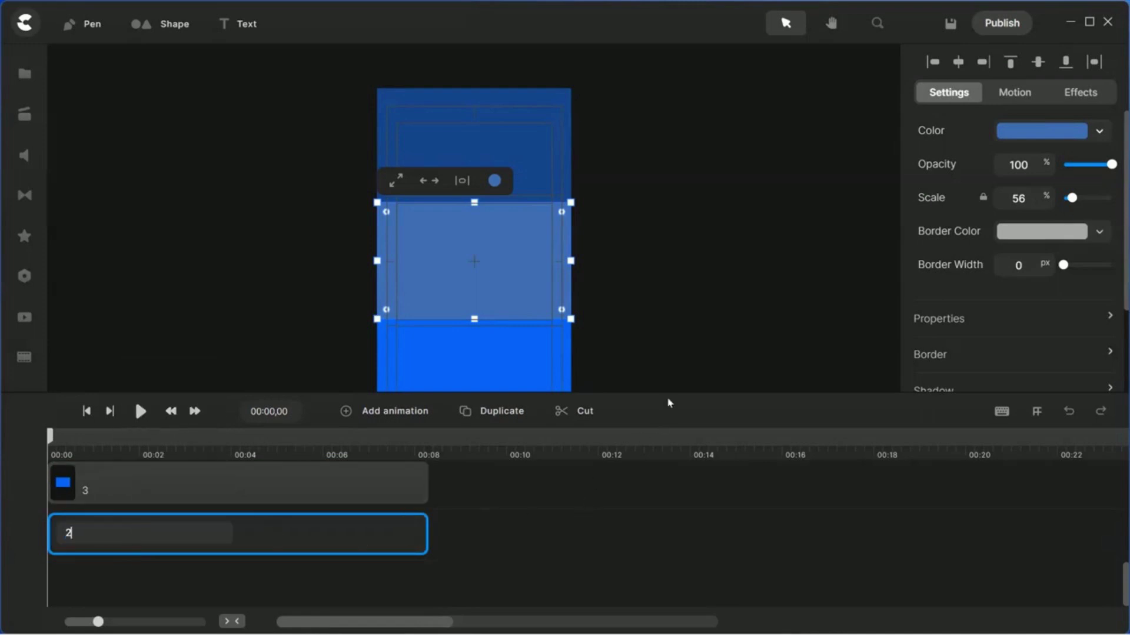
key(Return)
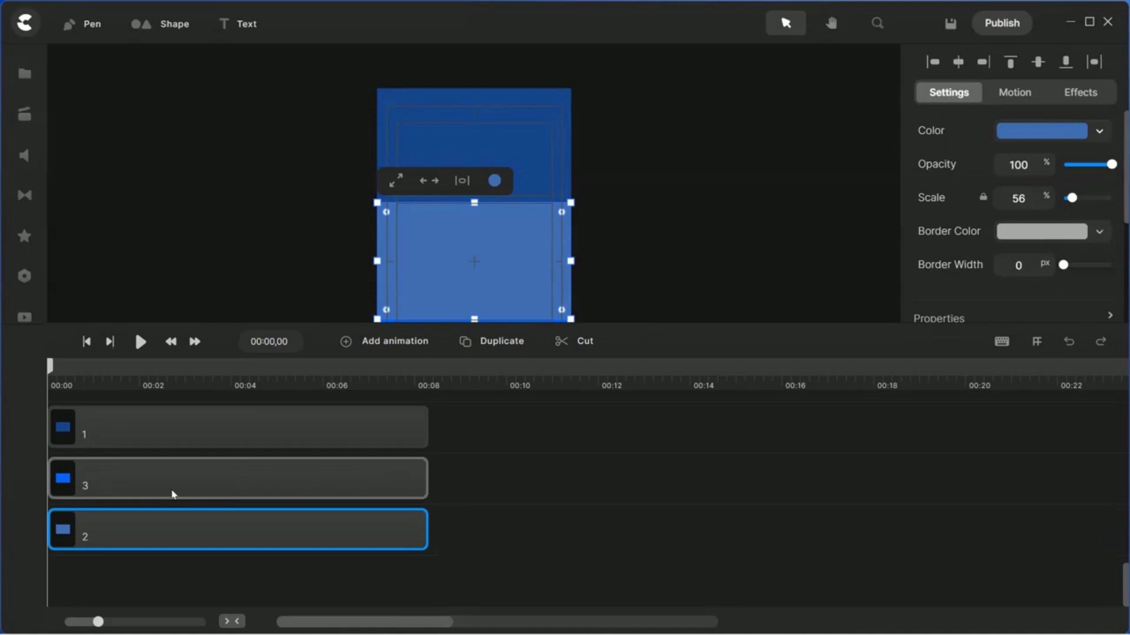
- Reorder the timeline clips so that 1 sits directly above 2 and 3 lies directly below 2
drag(173, 494, 151, 585)
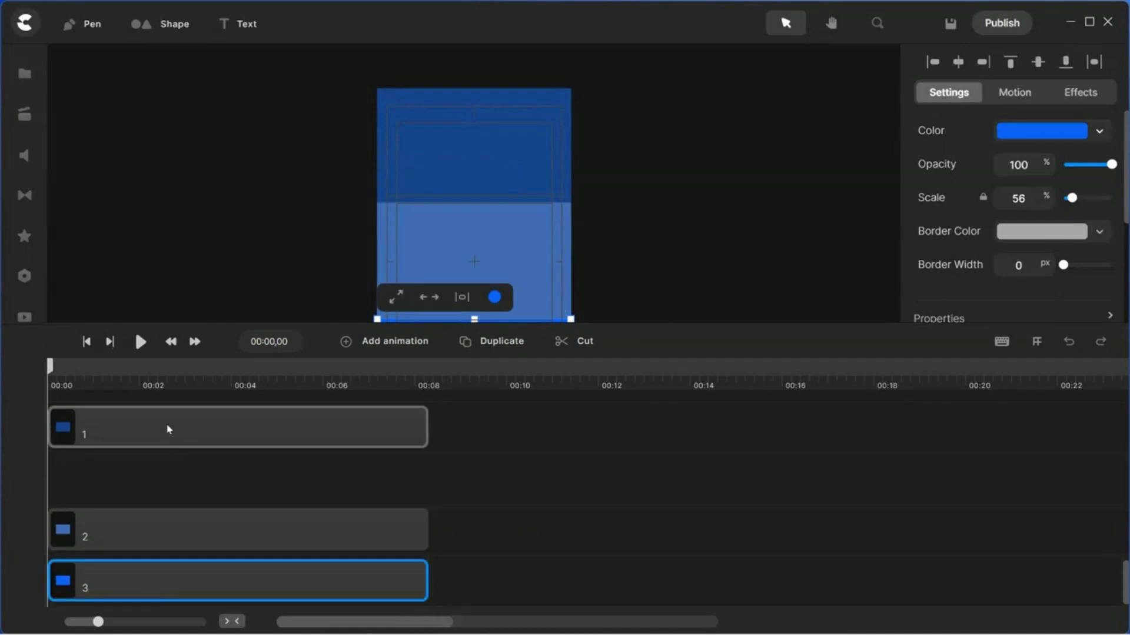
drag(169, 429, 167, 477)
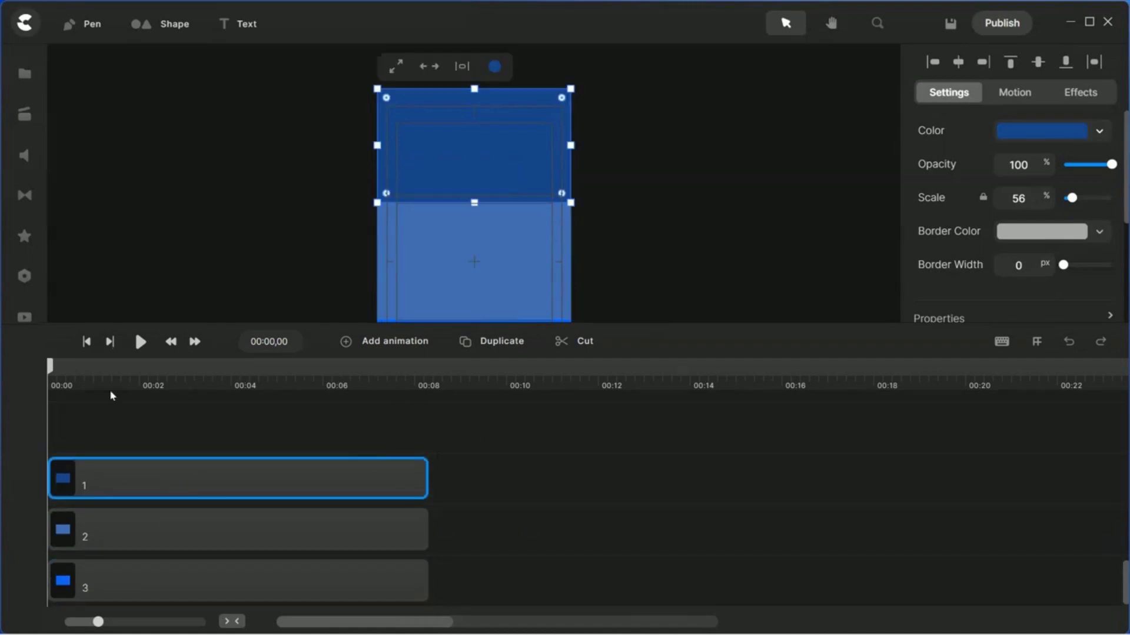
drag(685, 327, 681, 288)
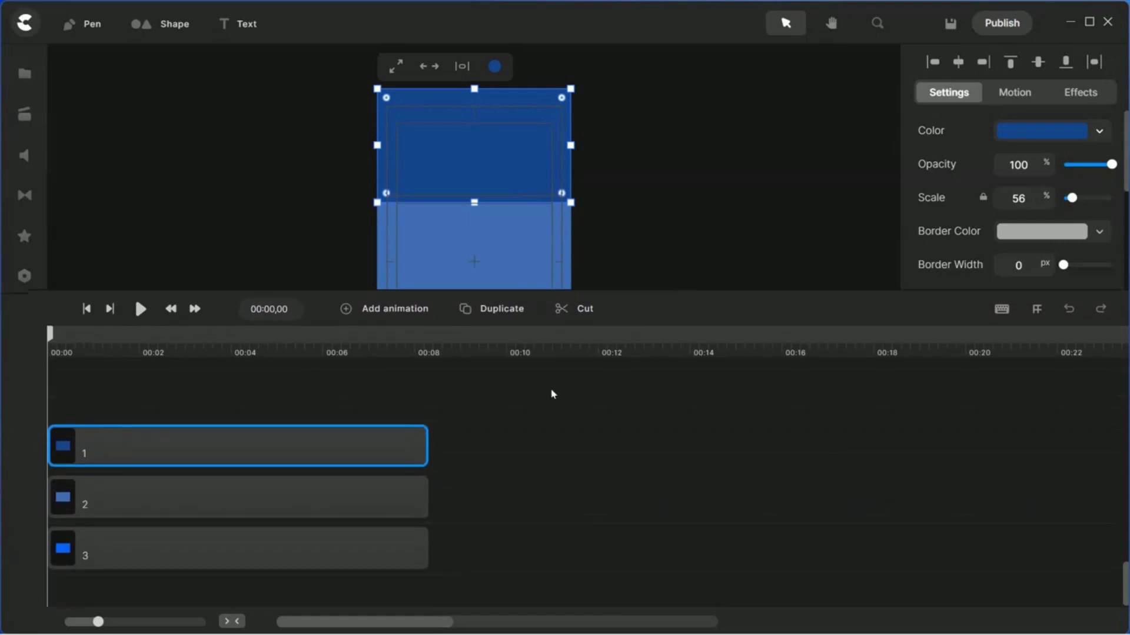
- Select clips 1, 2 and 3 together and combine them into one group
drag(549, 446, 389, 552)
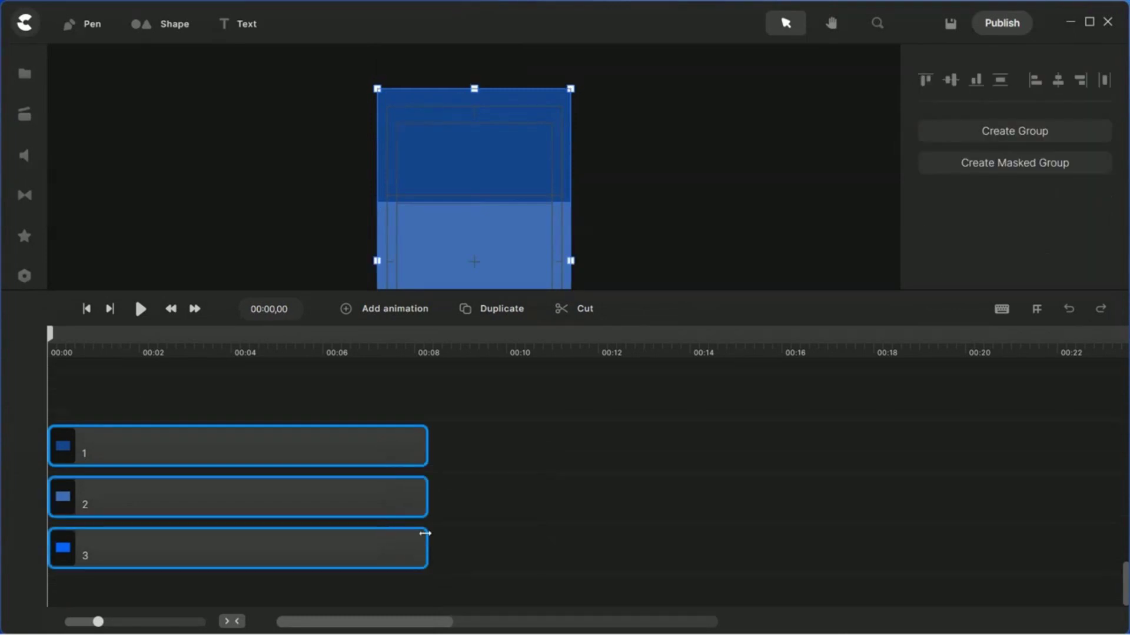
right_click(400, 501)
click(443, 419)
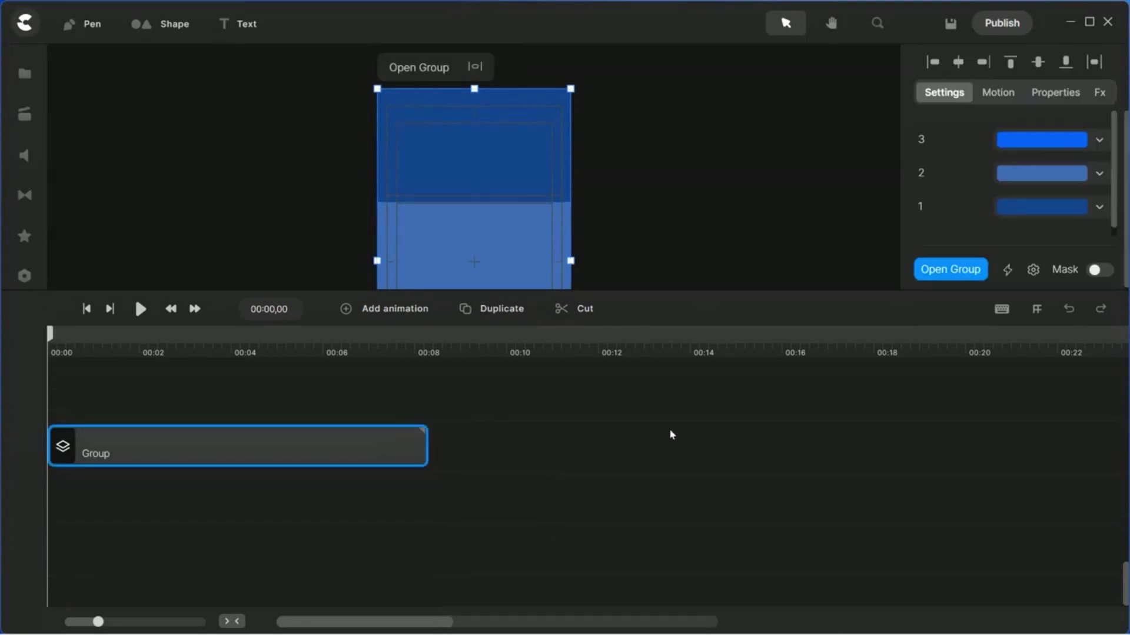
- Duplicate the group and move the copy along the track below to start at about 00:14
drag(705, 290, 647, 365)
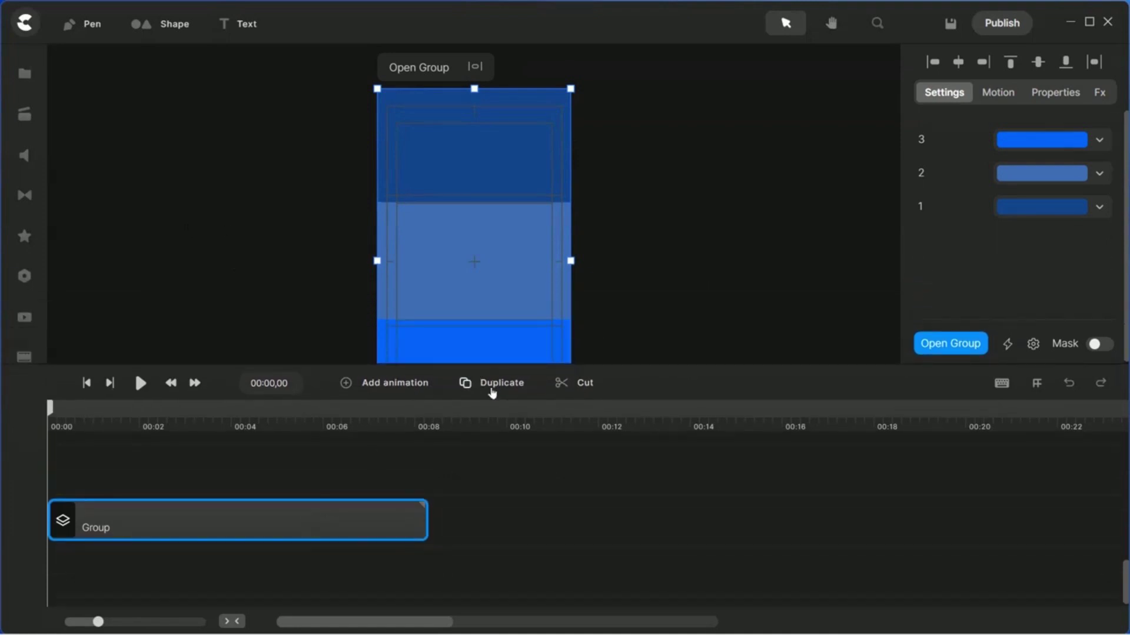
click(492, 388)
drag(207, 575, 860, 573)
click(248, 320)
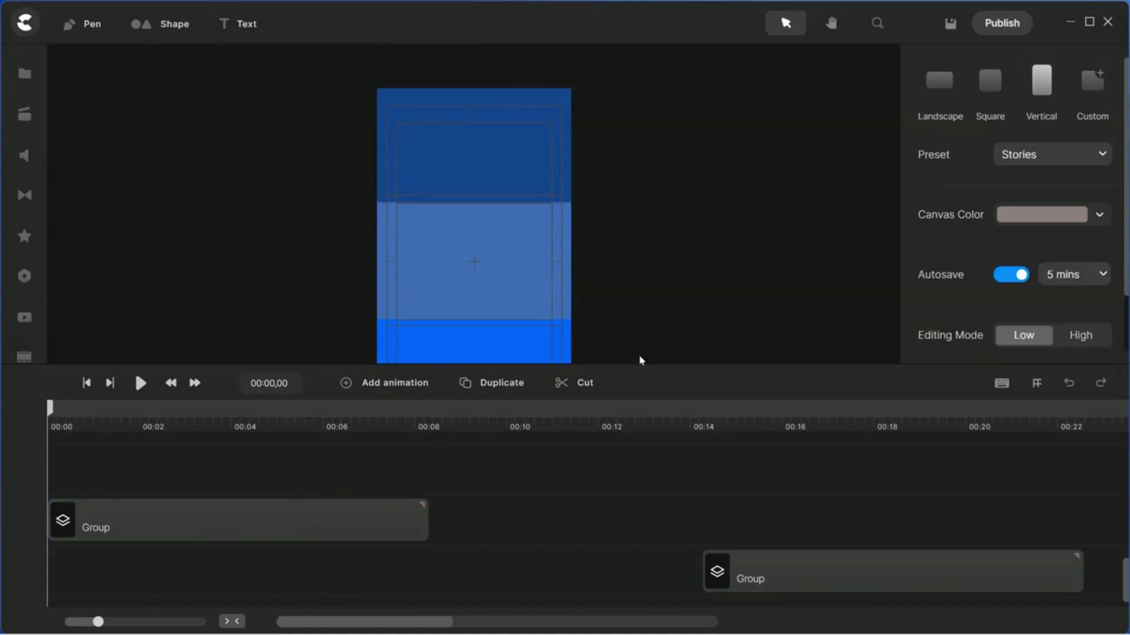
- Ungroup the original group at the start of the timeline into its separate rectangle clips
drag(641, 364, 636, 409)
click(284, 548)
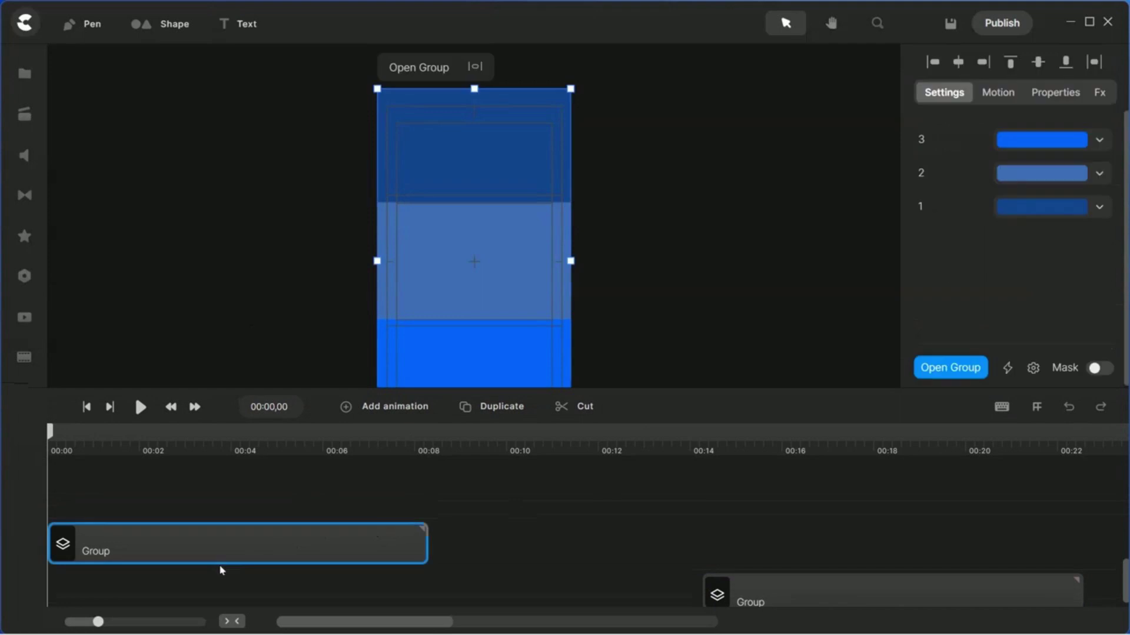
right_click(186, 552)
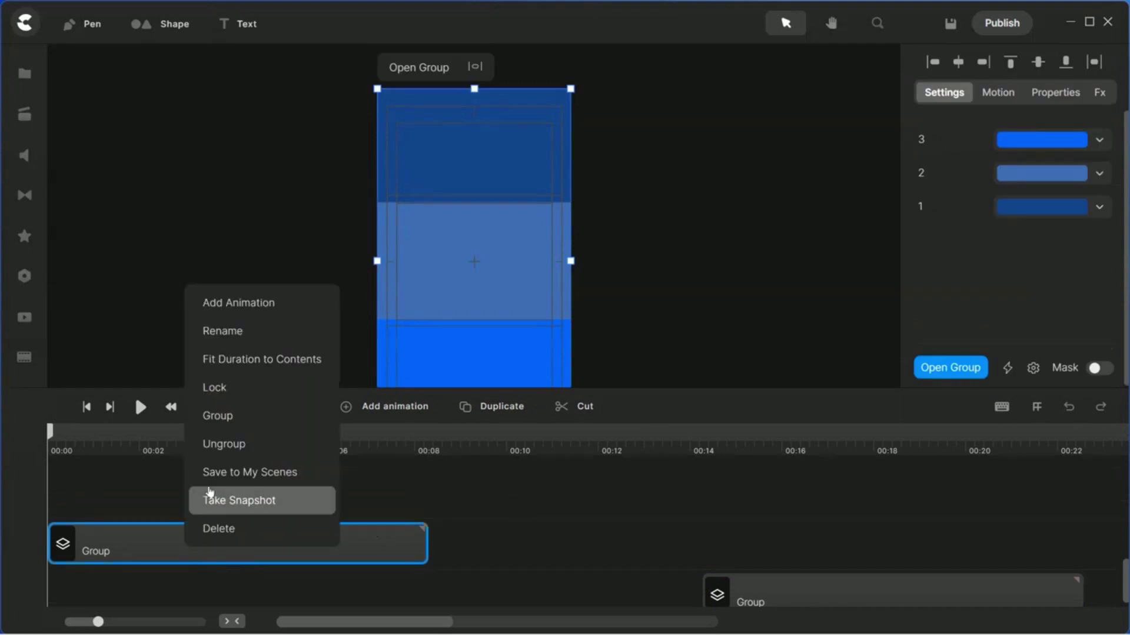
click(231, 444)
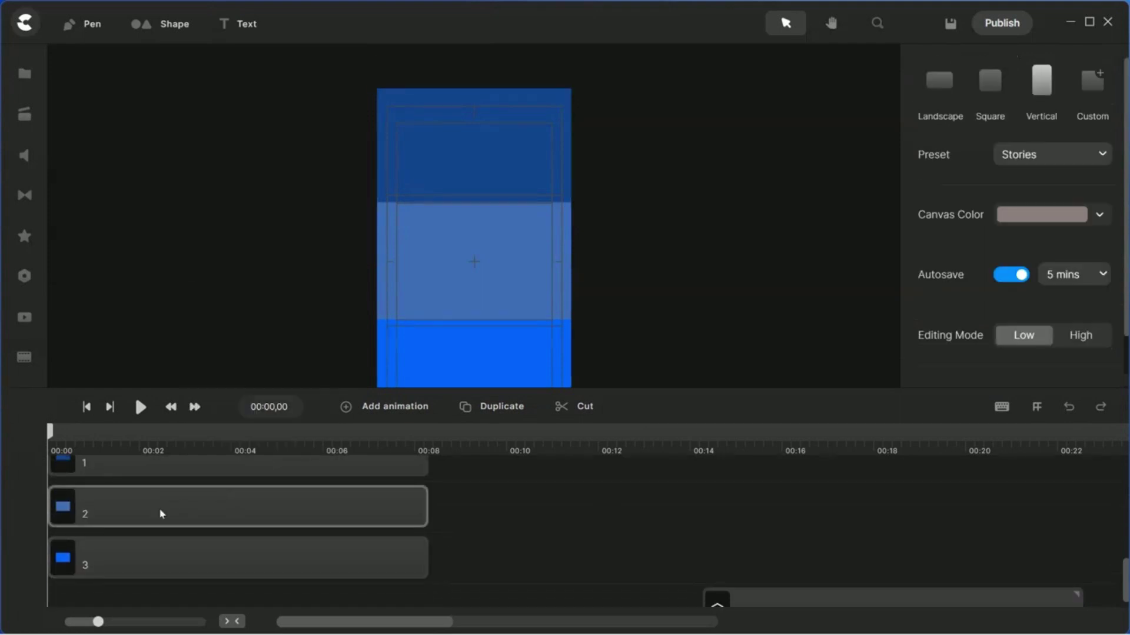
- Add the 7febbab2 video from the project media to the canvas
click(24, 74)
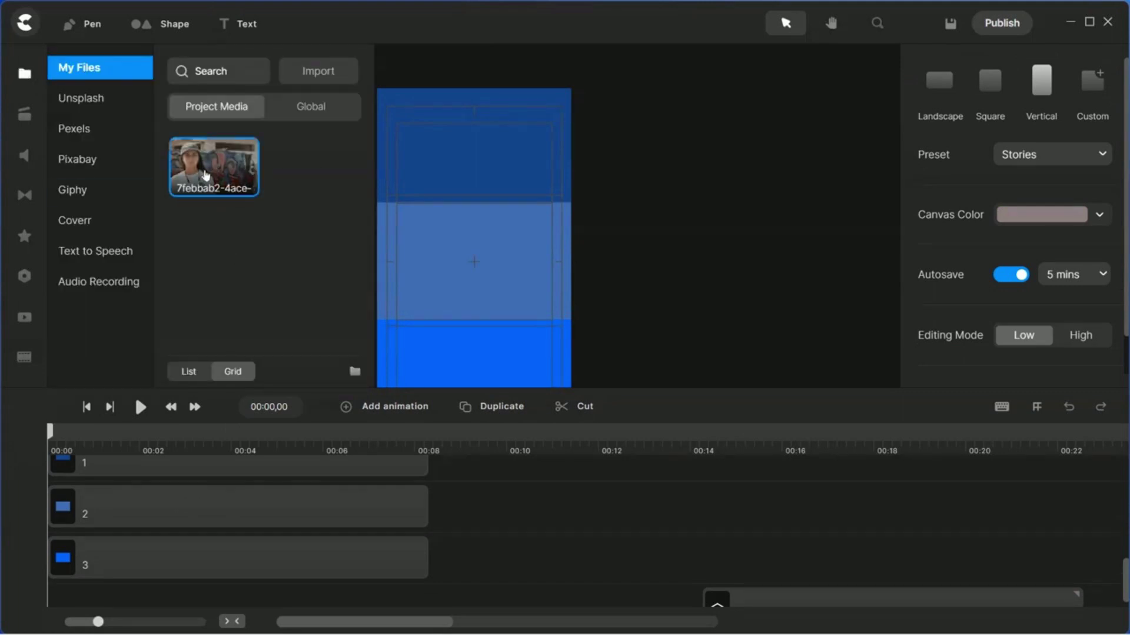
drag(205, 176, 500, 210)
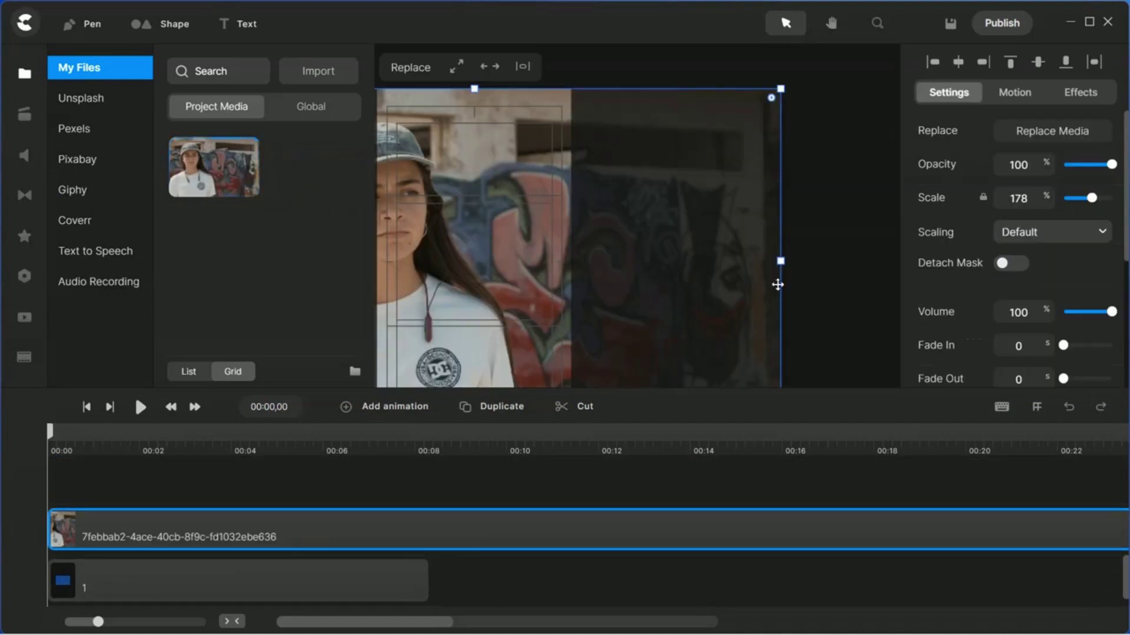
click(817, 277)
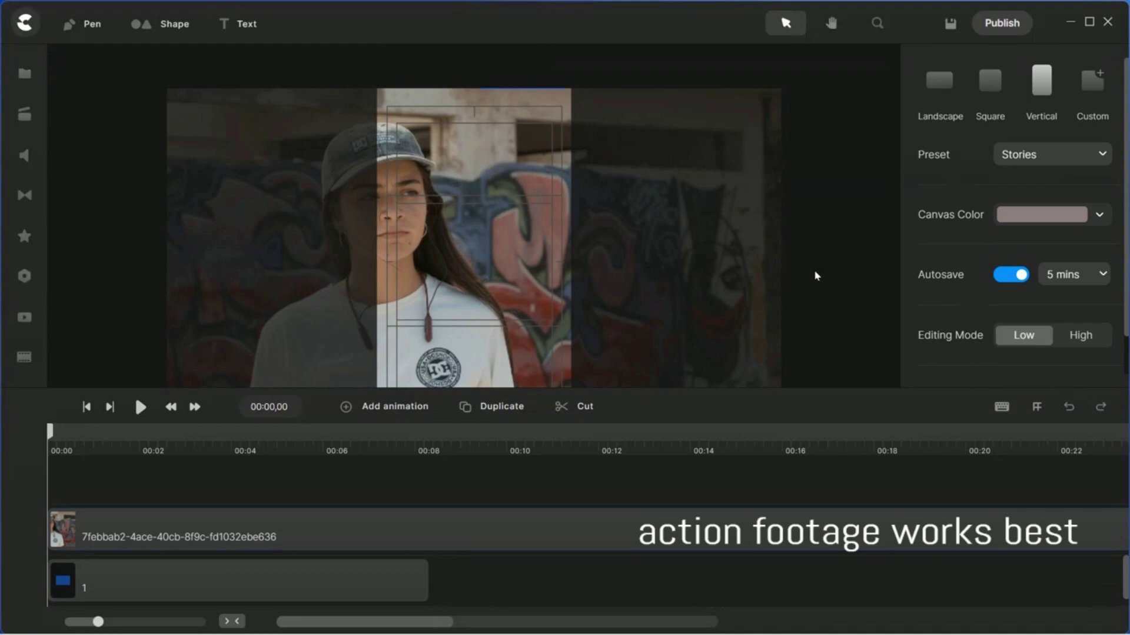
- Fit the video to the width of the canvas
drag(842, 390, 853, 481)
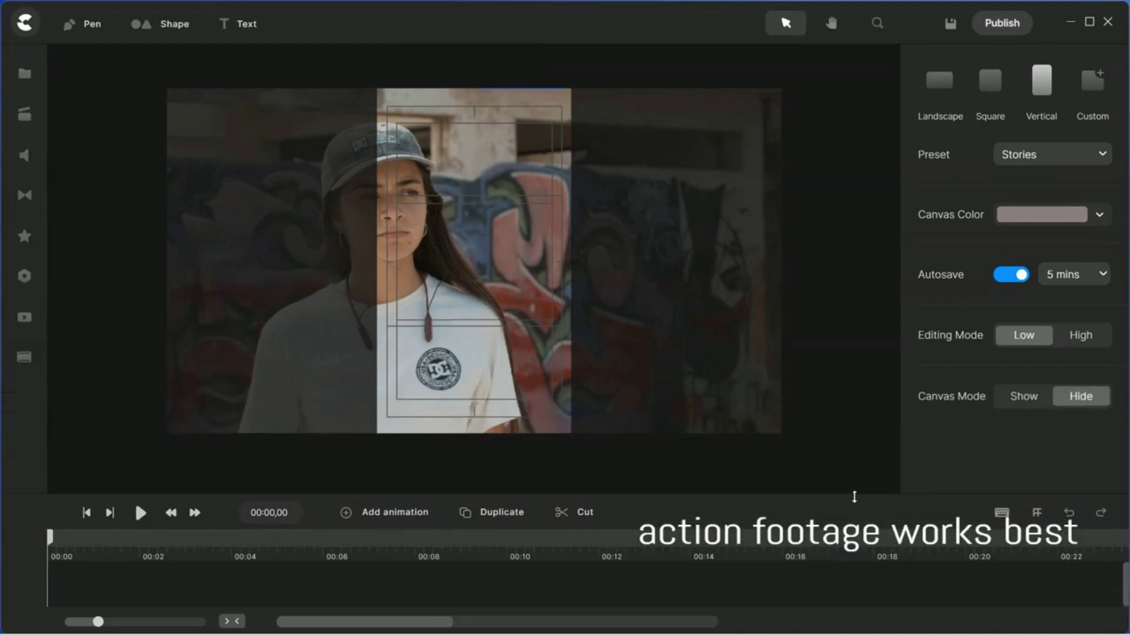
click(666, 252)
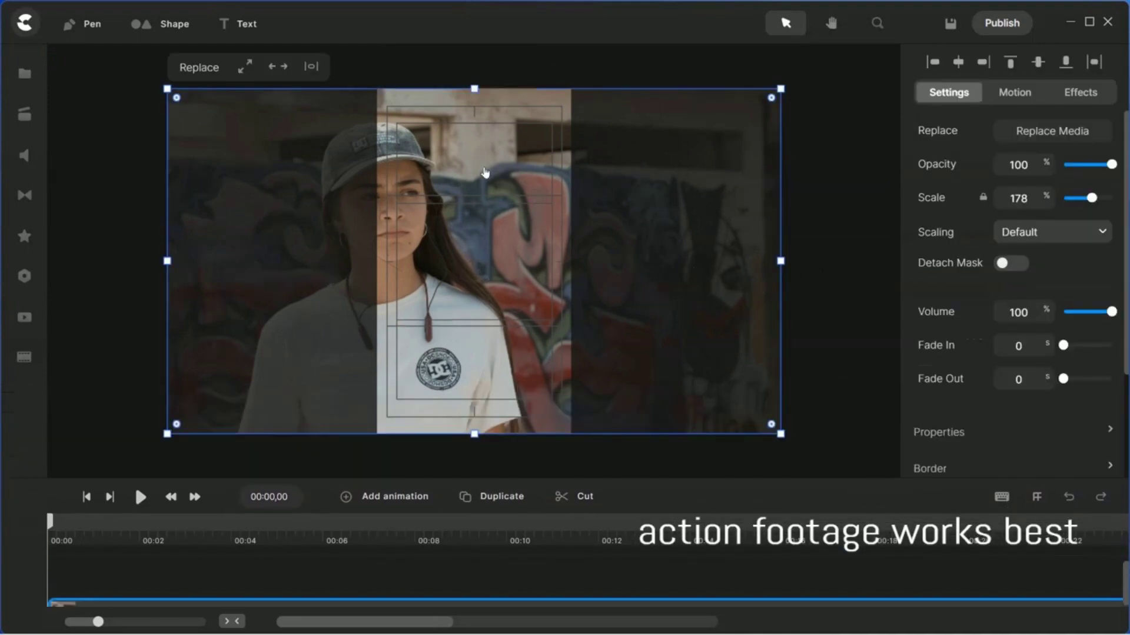
click(277, 67)
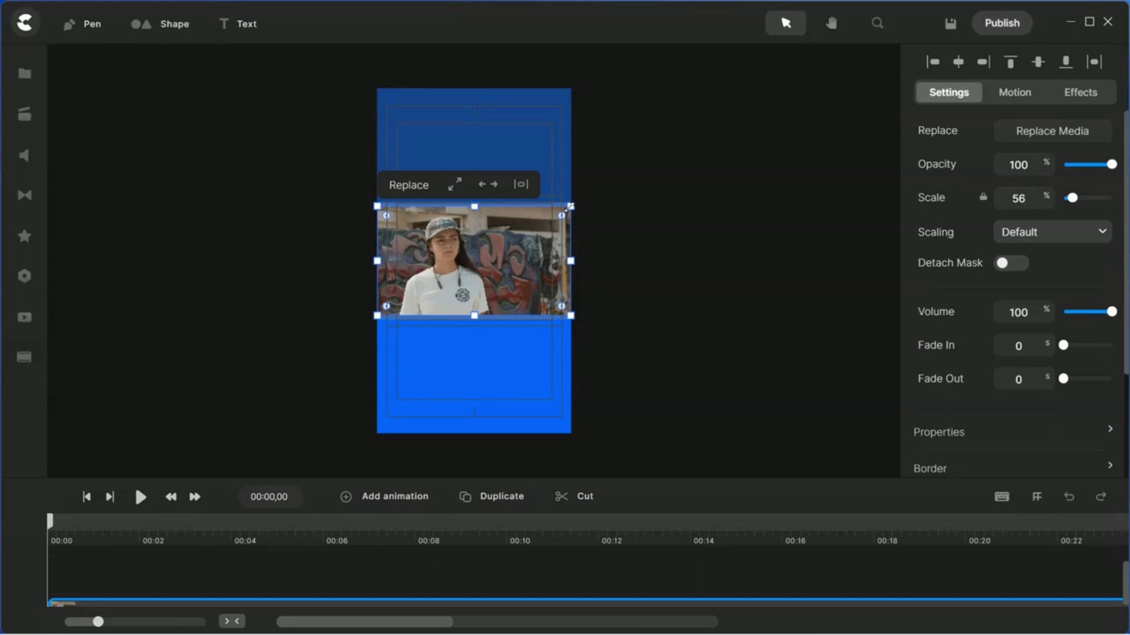
- Enlarge the video to a scale of about 61% so it slightly overlaps all four edges of the middle rectangle
drag(568, 207, 579, 203)
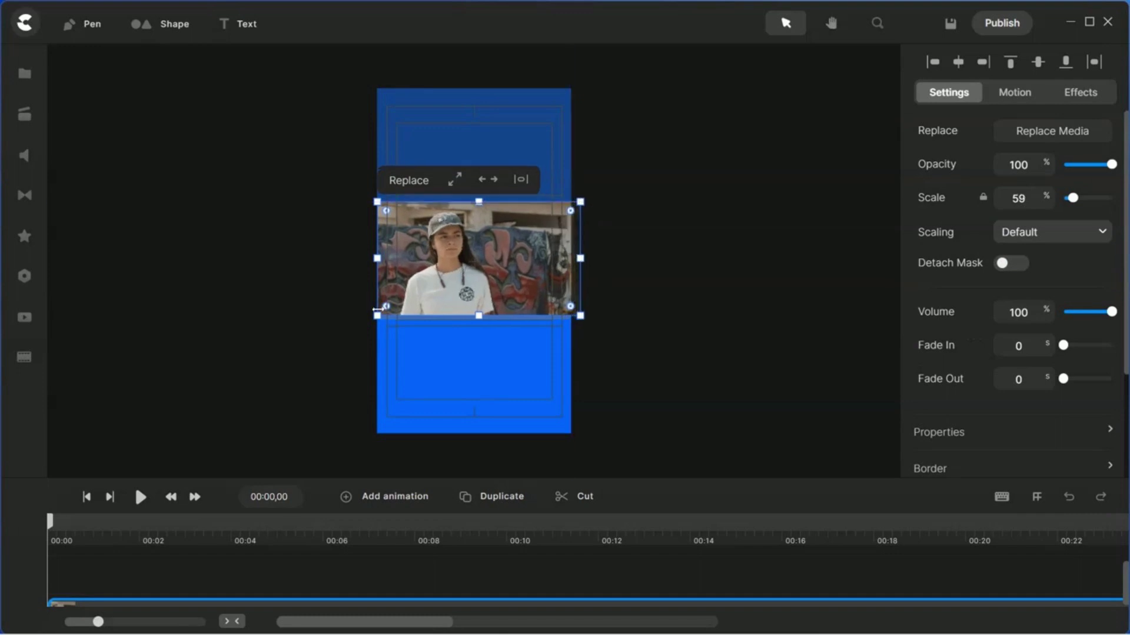
drag(384, 309, 376, 312)
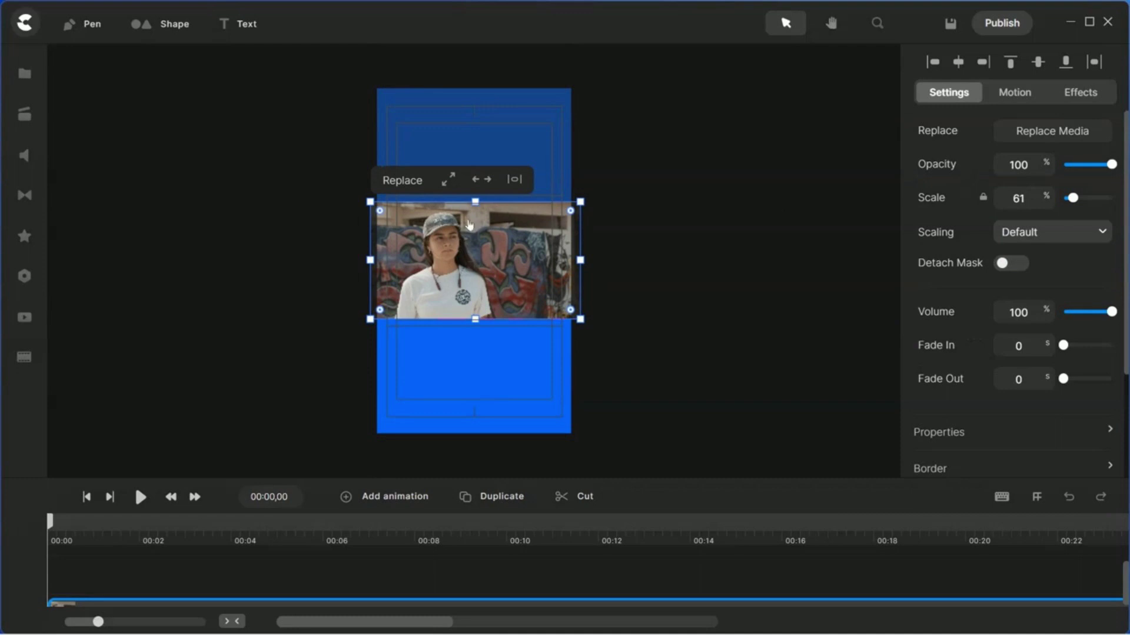
drag(474, 200, 472, 198)
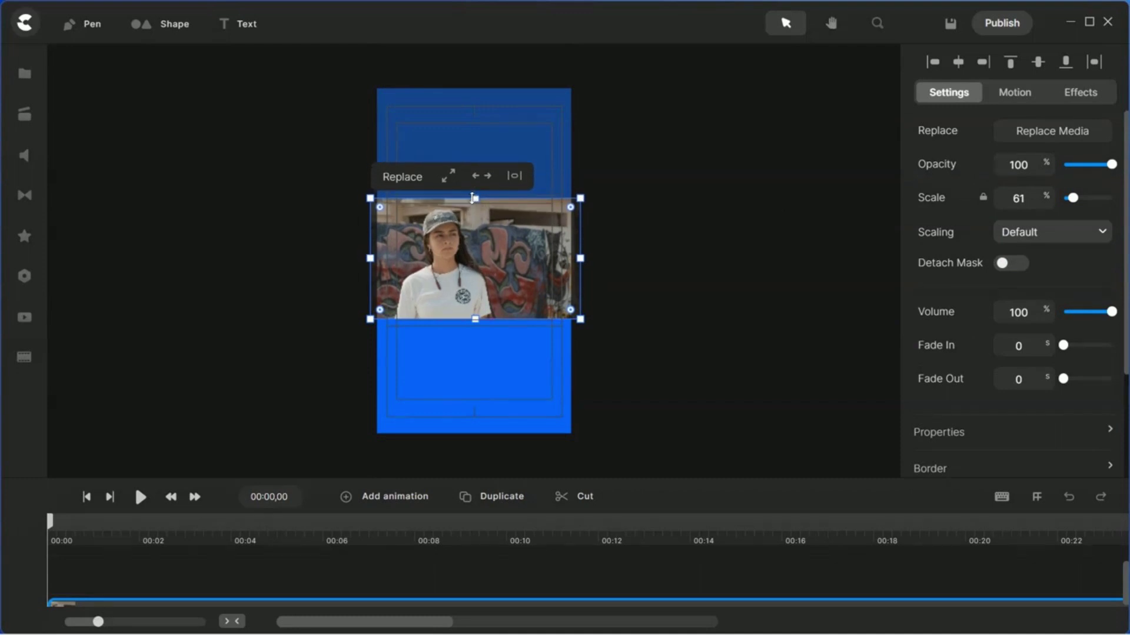
drag(475, 321, 474, 325)
- Shorten the video to end with the rectangle clips at 00:08, cutting it at 00:08,14 and deleting the remainder
drag(696, 483, 696, 344)
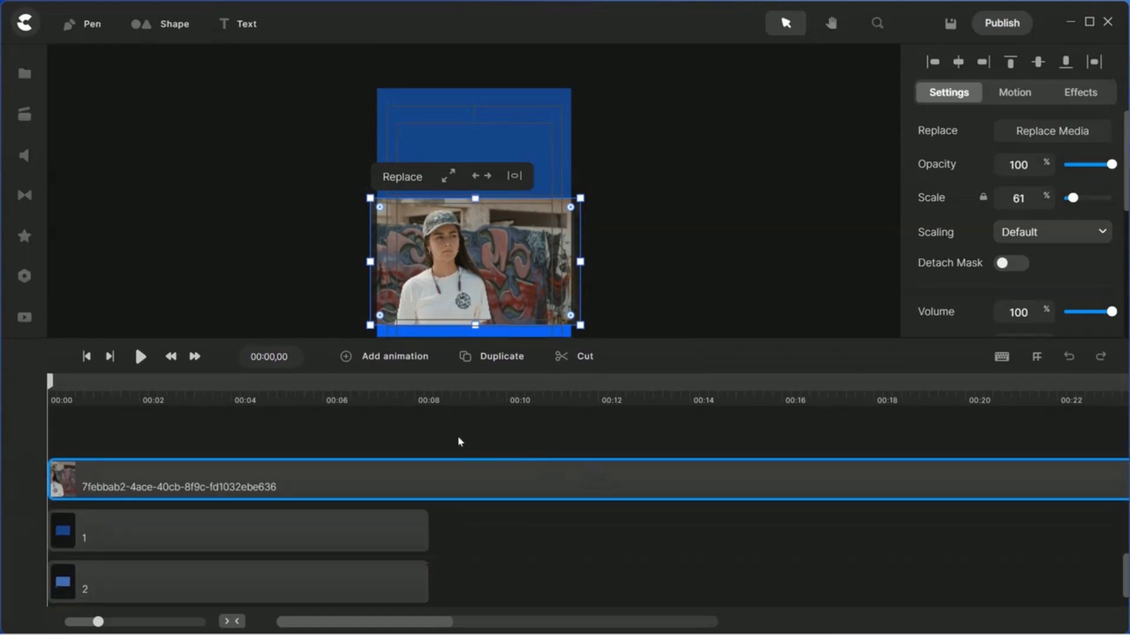
drag(428, 402, 436, 383)
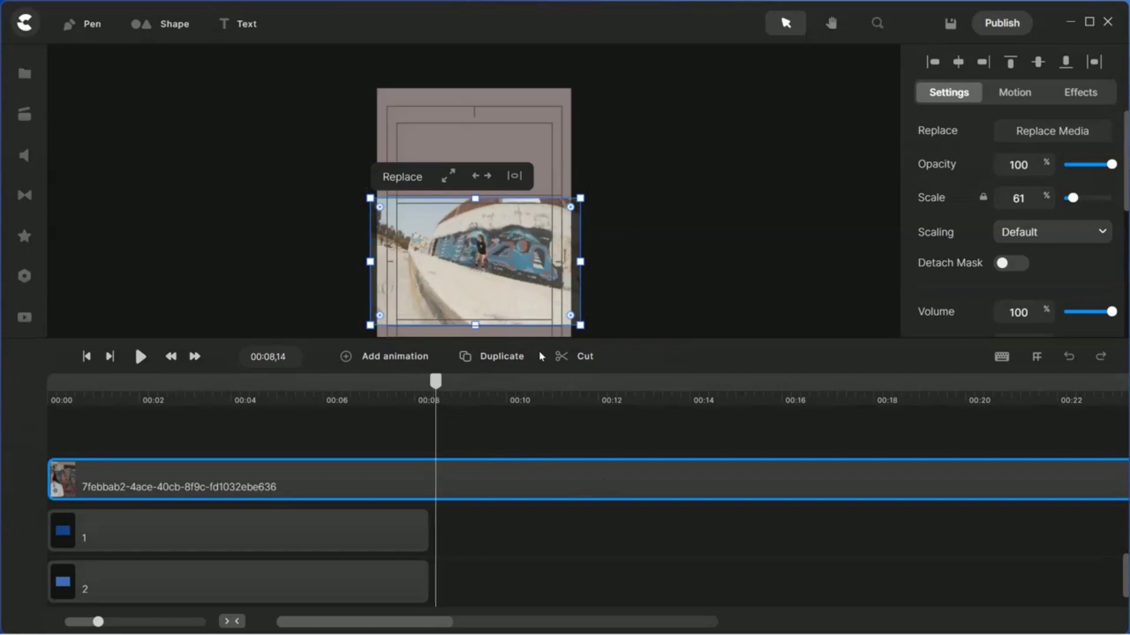
click(564, 357)
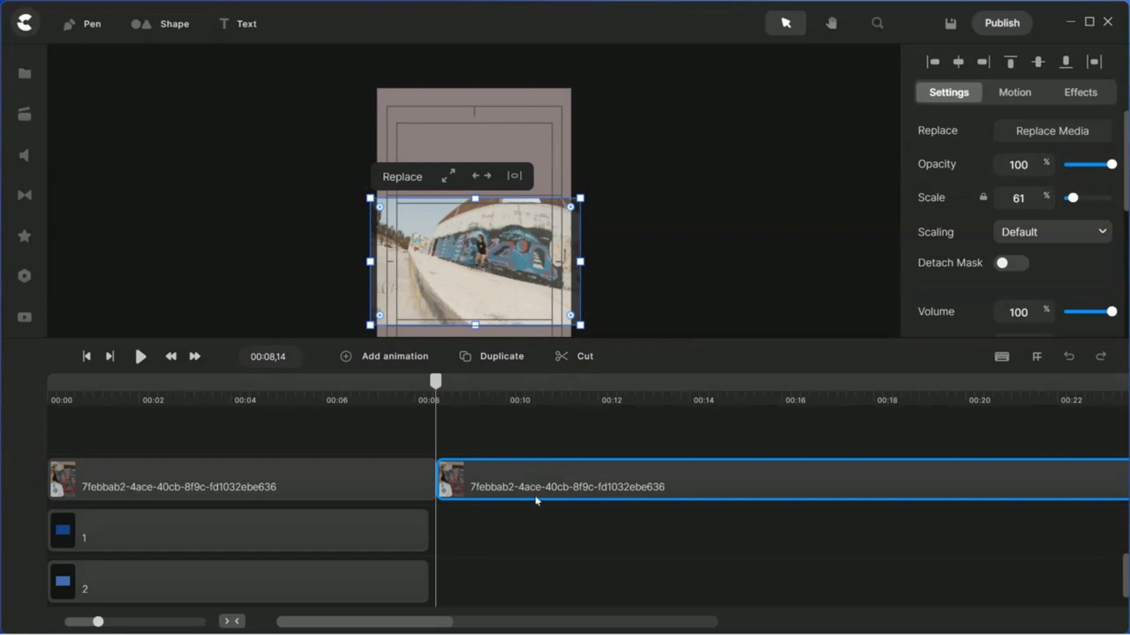
key(Delete)
click(420, 484)
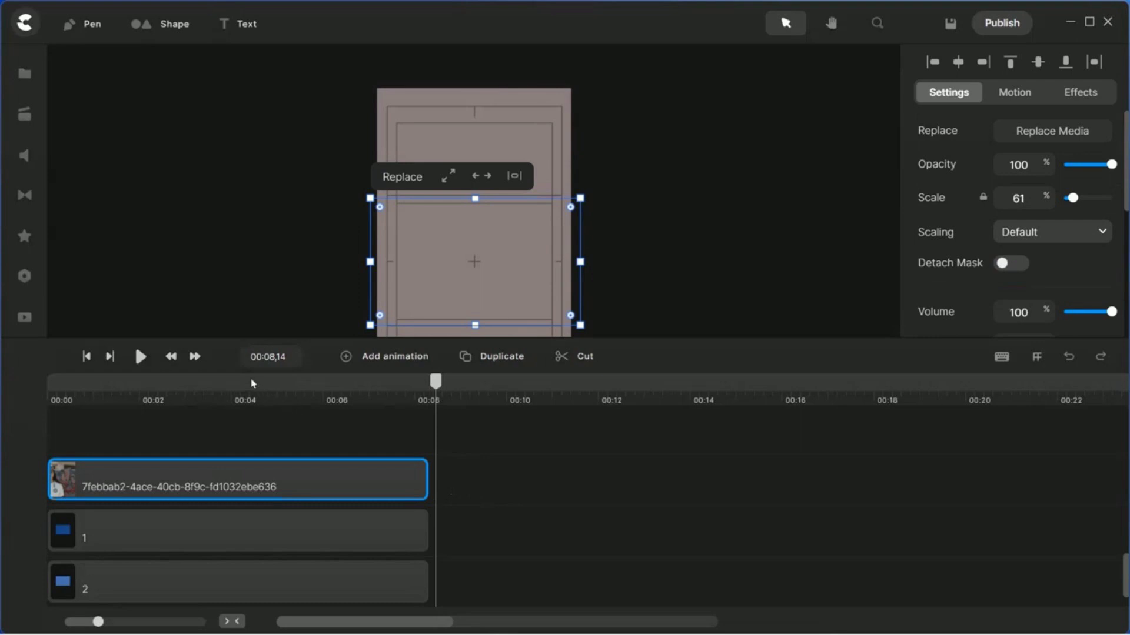
- With the playhead at 00:03,16, duplicate the video and position the copy over the top rectangle
click(220, 261)
click(209, 415)
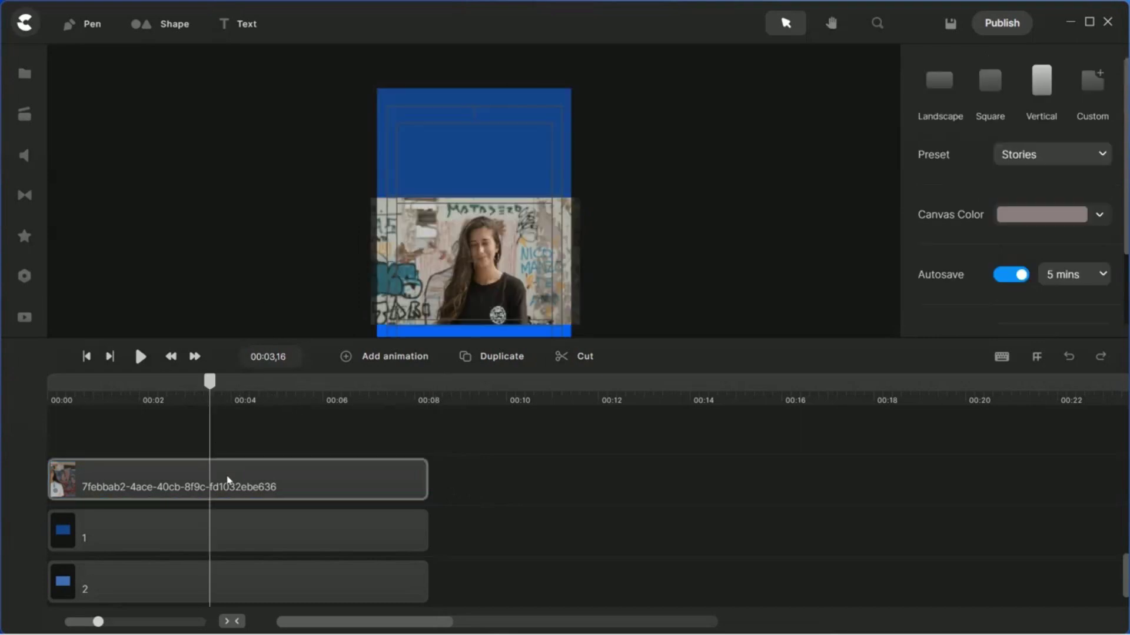
click(228, 481)
drag(633, 340, 627, 460)
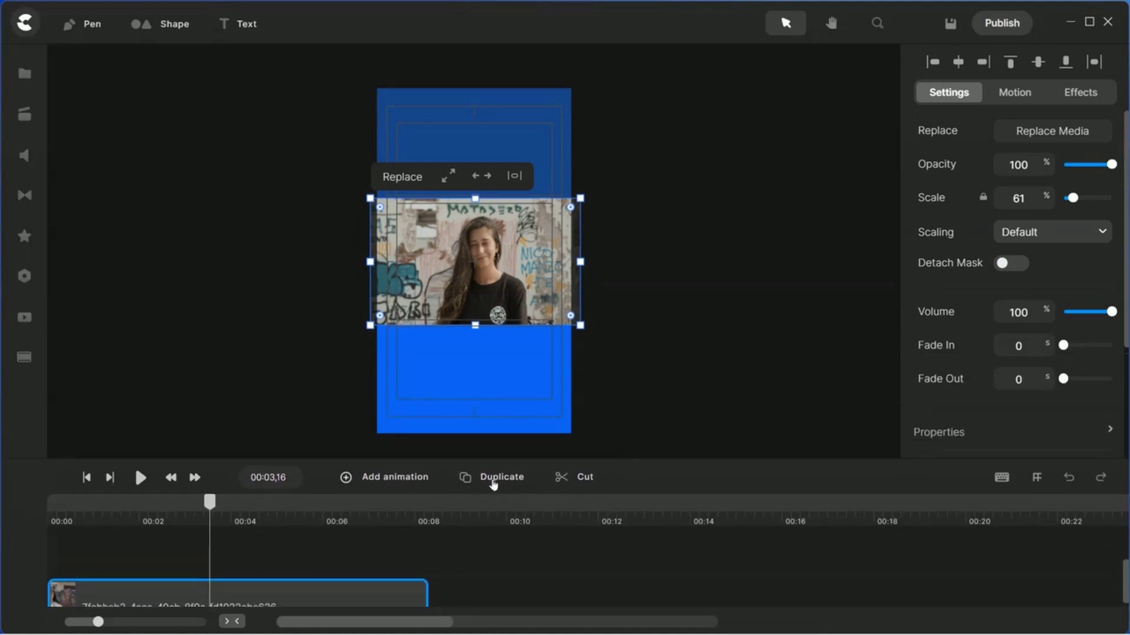
click(496, 478)
drag(487, 262, 499, 144)
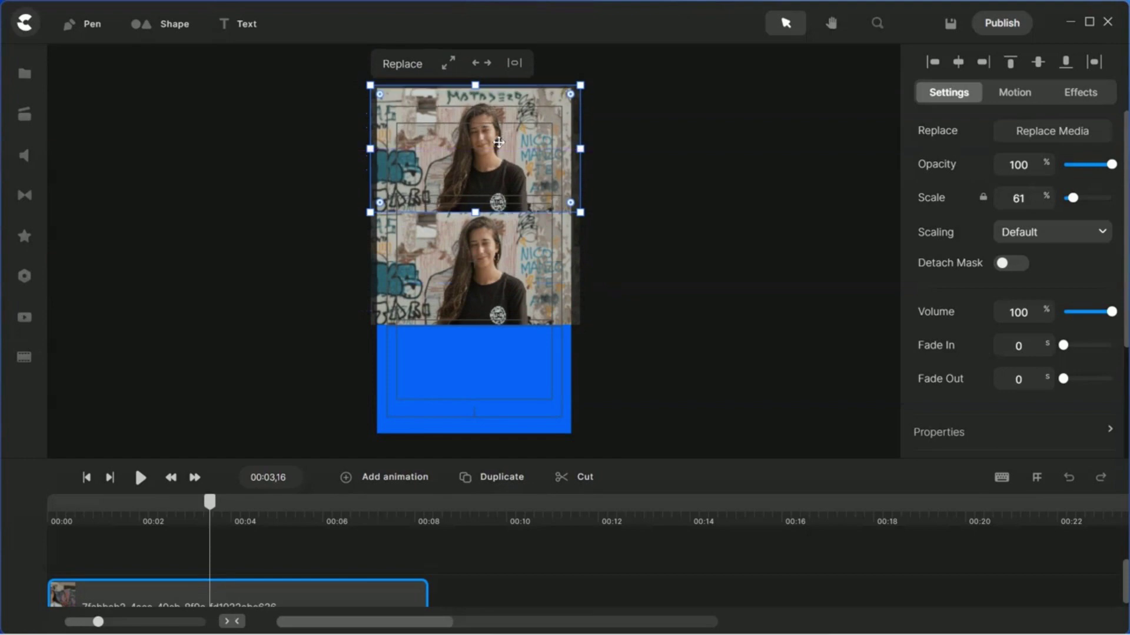
- Duplicate the middle video and position the copy over the bottom rectangle
click(488, 264)
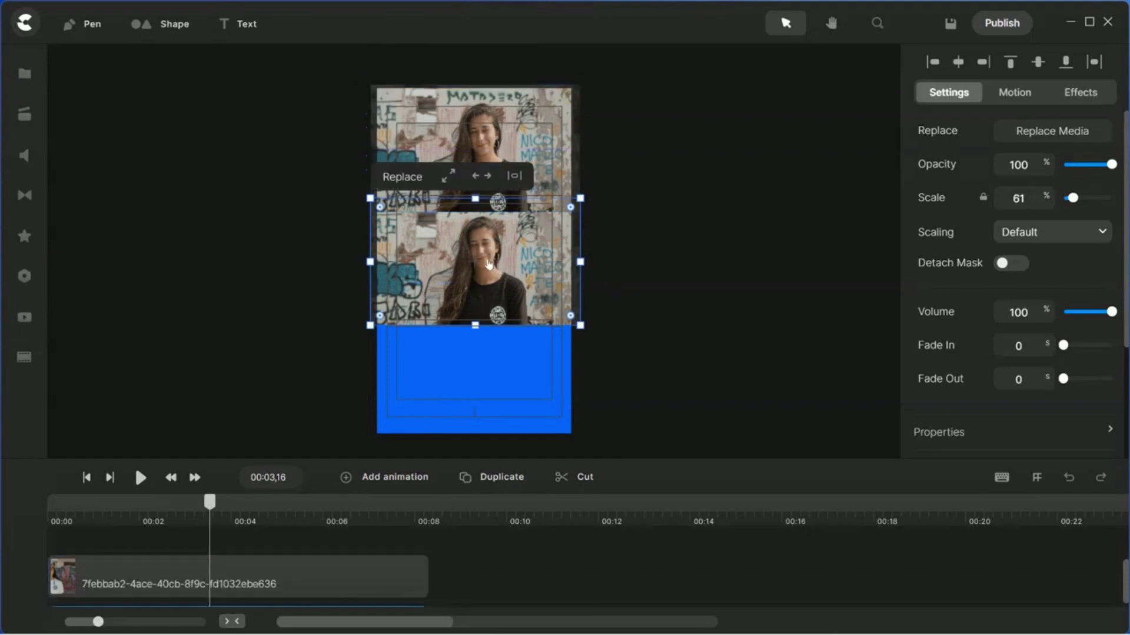
click(494, 484)
drag(494, 274, 500, 384)
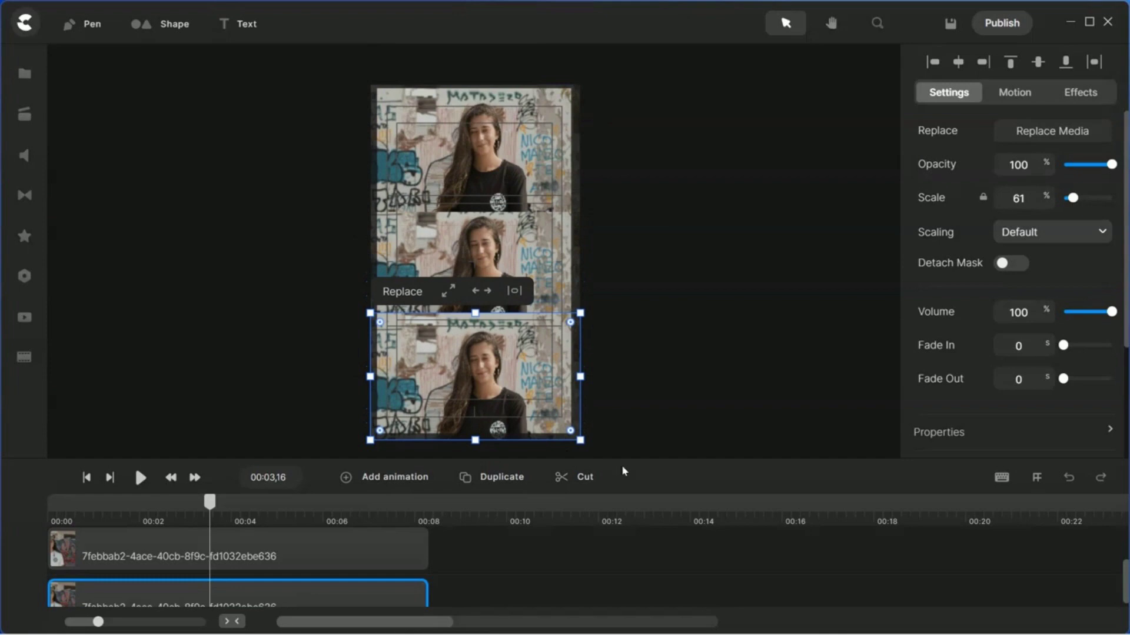
- Rename the video clip covering the top rectangle as 1
click(669, 347)
drag(651, 458, 656, 341)
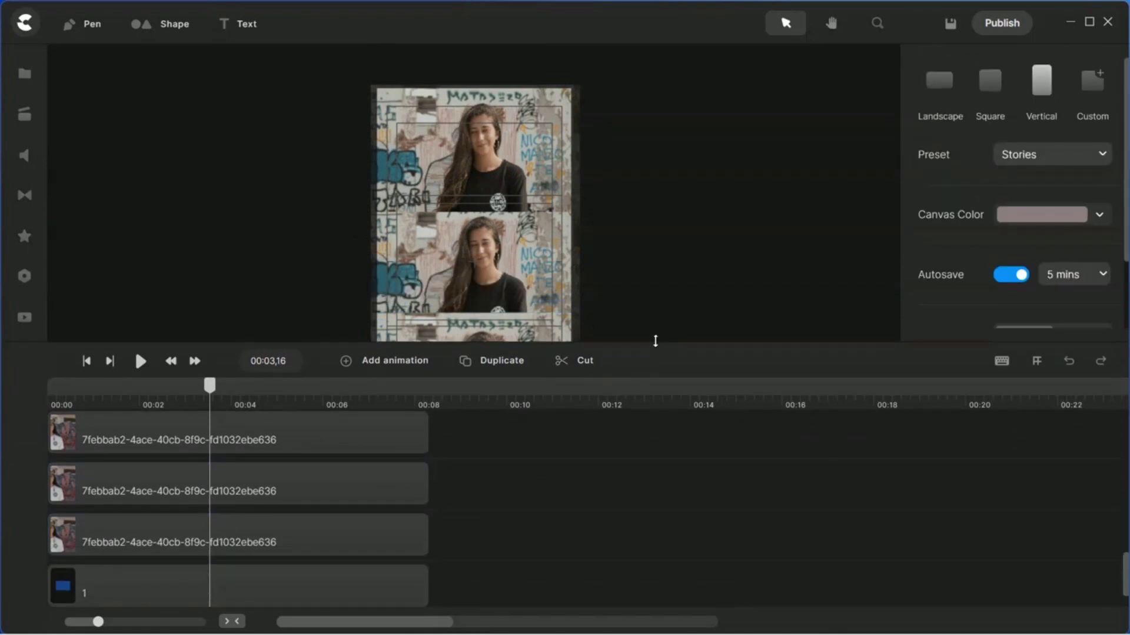
click(235, 450)
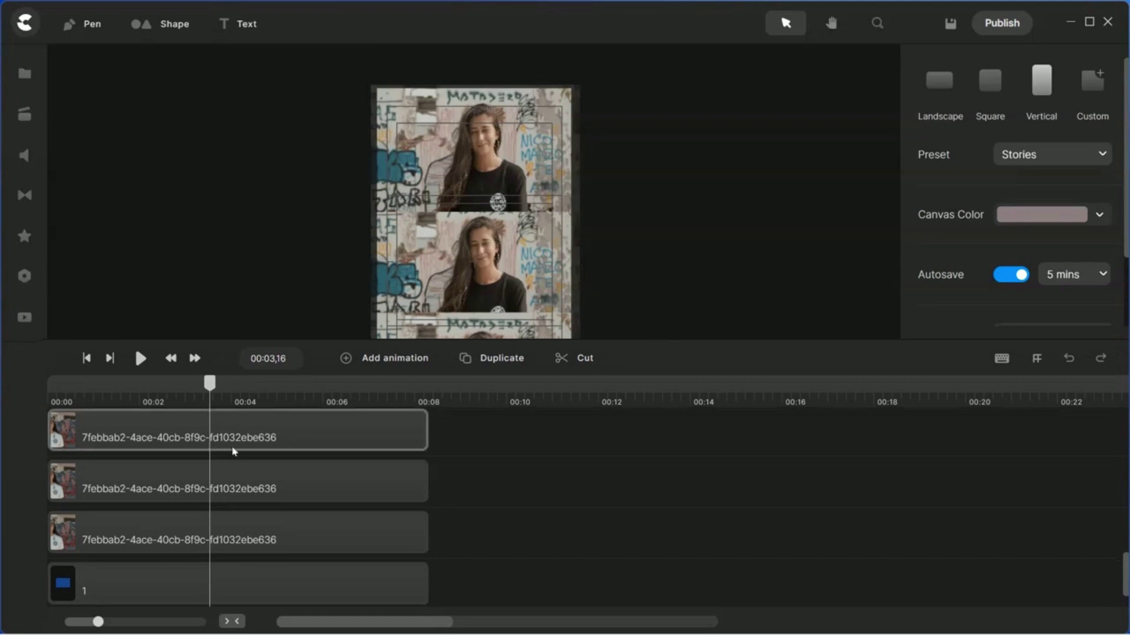
click(509, 148)
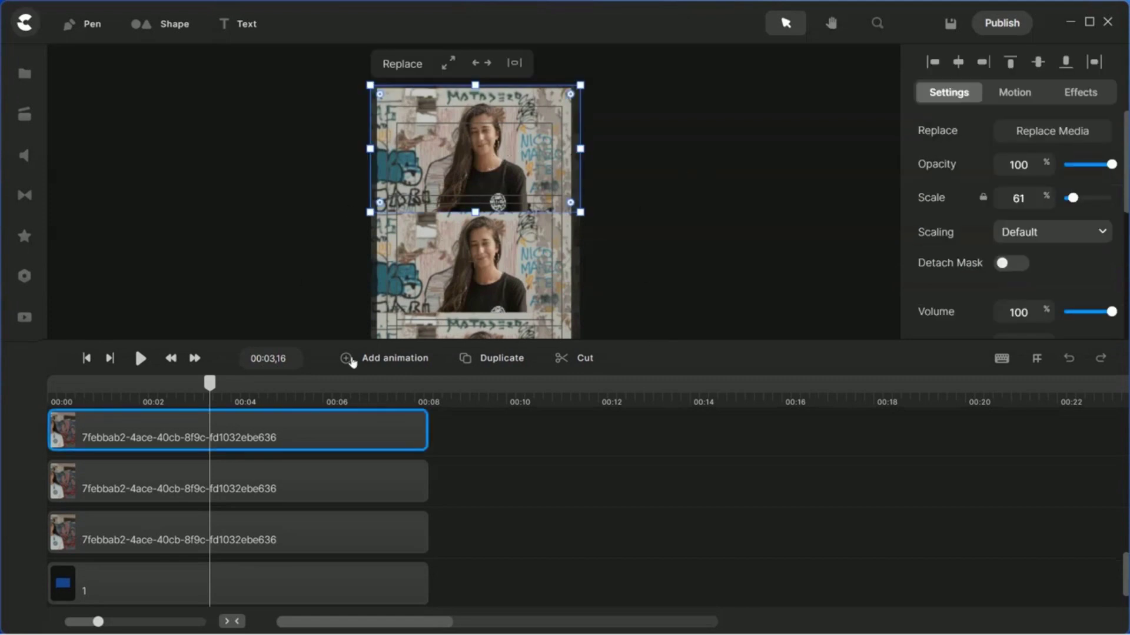
right_click(254, 433)
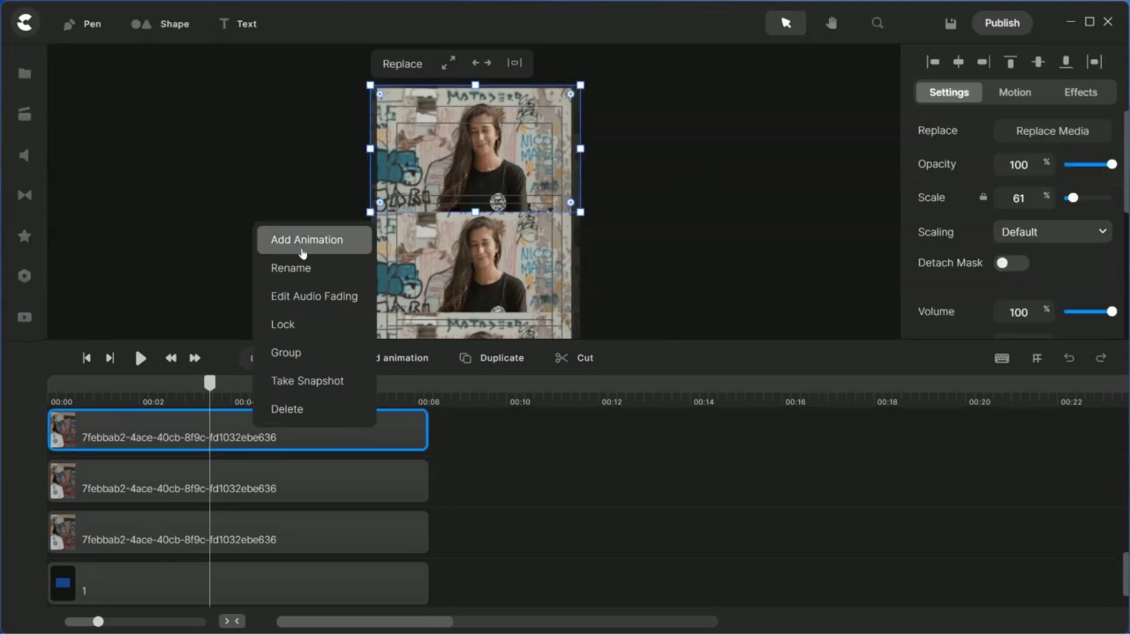
click(298, 268)
text(1)
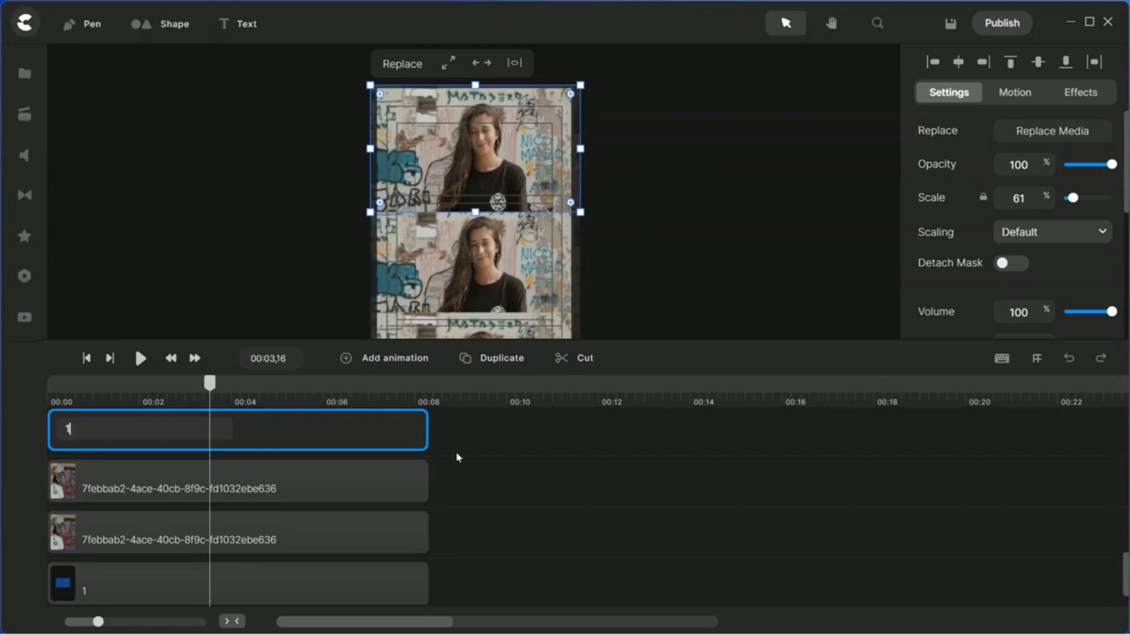
click(606, 477)
- Rename the video clip covering the middle rectangle as 2
click(296, 536)
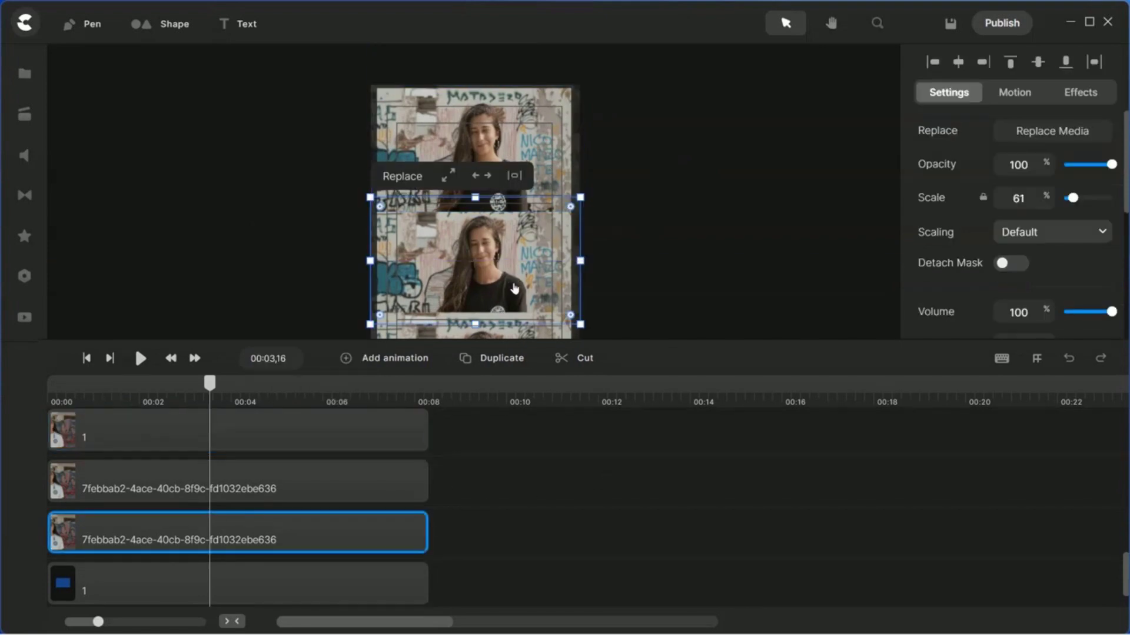
right_click(296, 539)
click(329, 372)
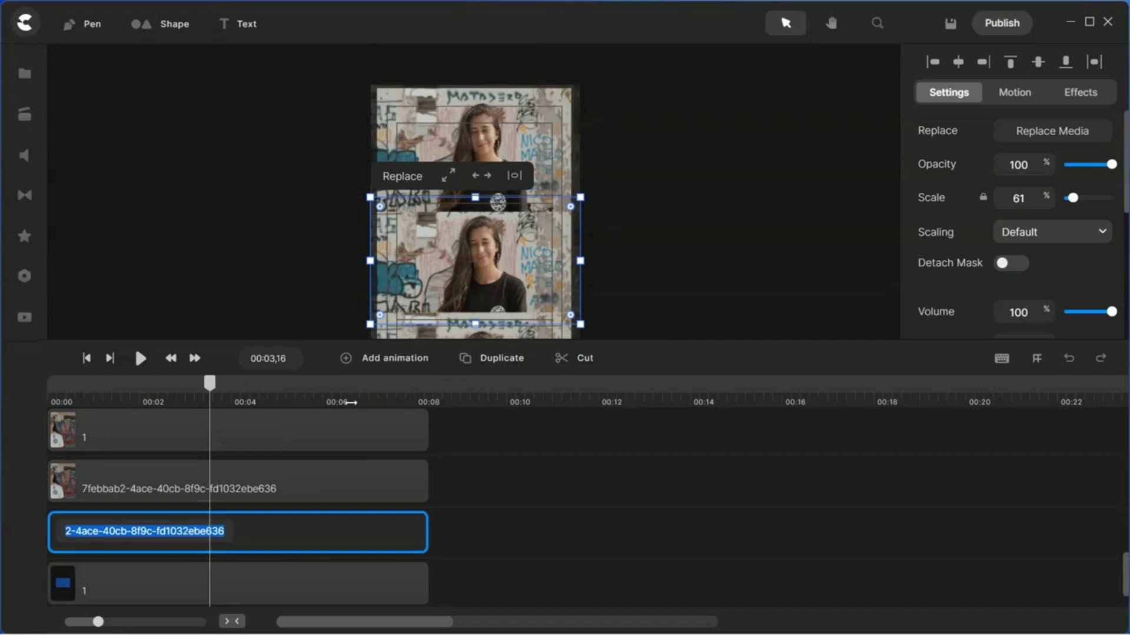
text(2)
click(492, 486)
- Rename the video clip covering the bottom rectangle as 3
click(385, 487)
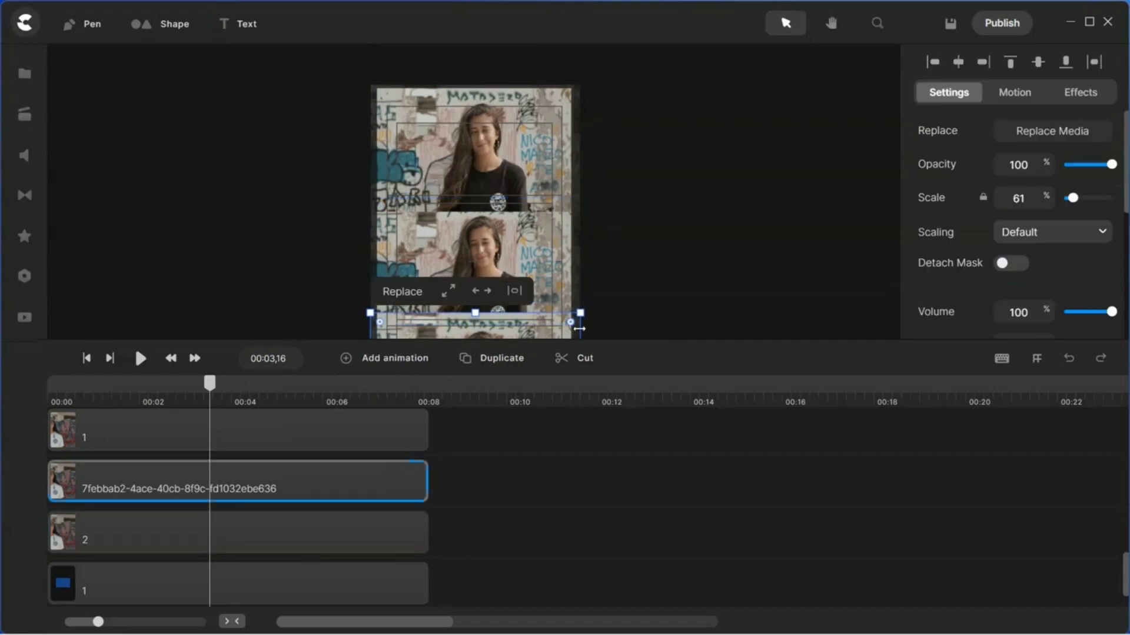
drag(609, 345, 606, 380)
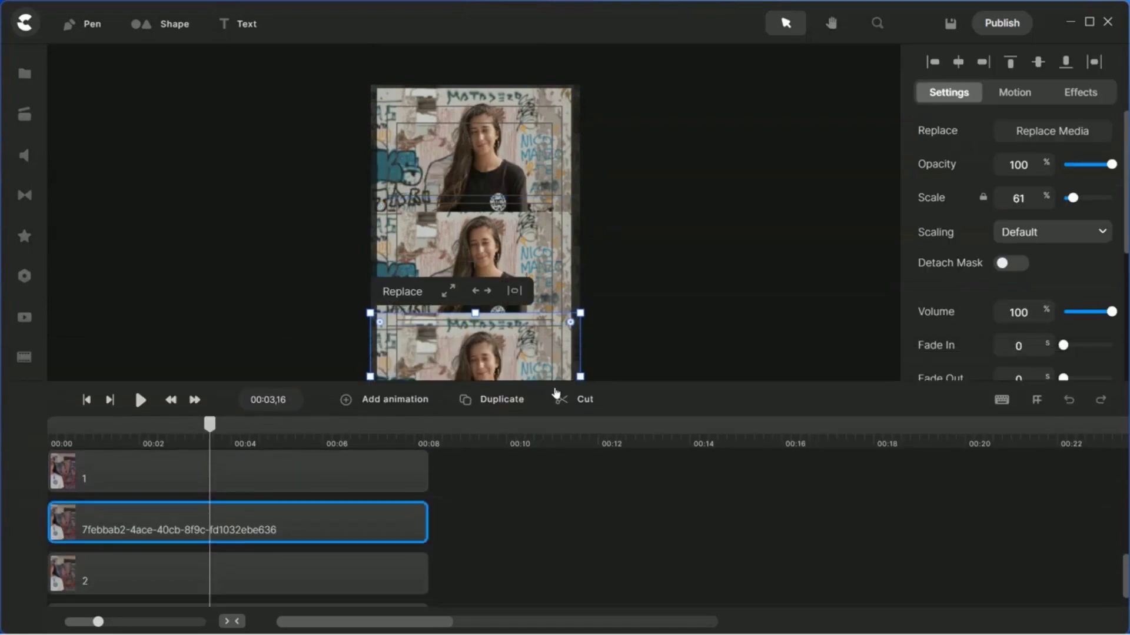
right_click(224, 526)
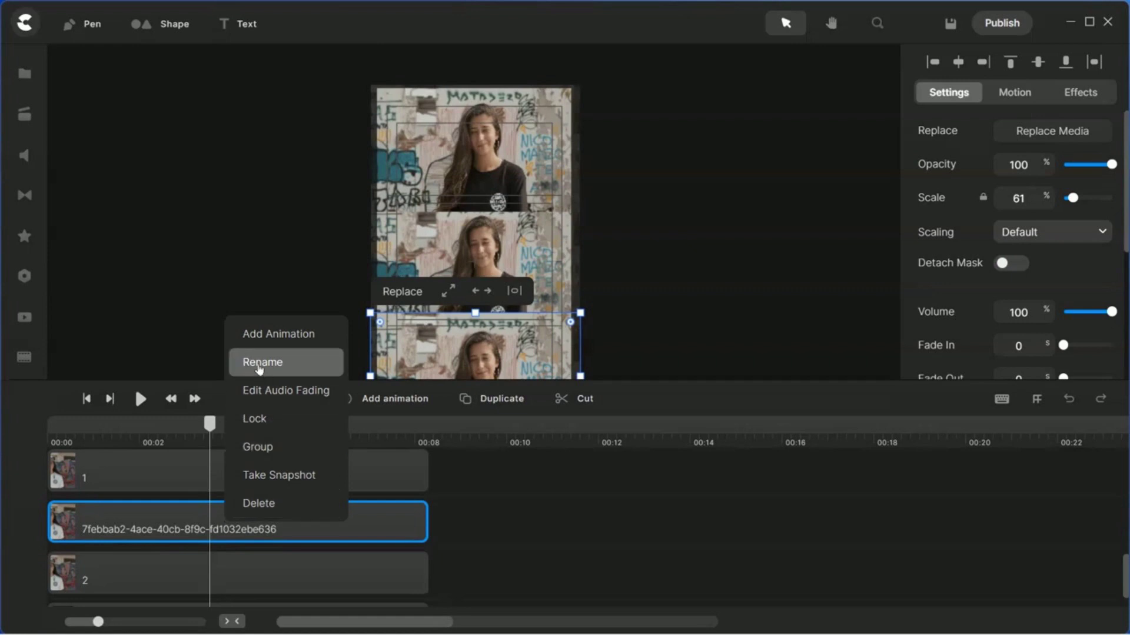
click(260, 364)
text(3)
click(734, 335)
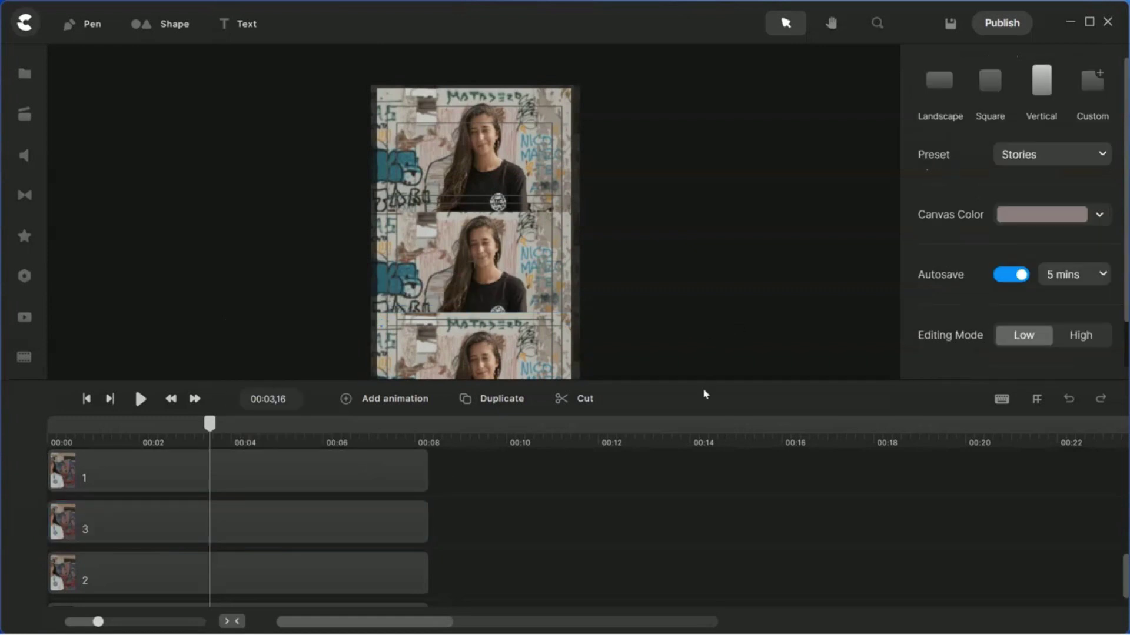
- Enlarge the timeline area to reach both sets of clips and mask video 1 with rectangle 1
mouse_move(704, 376)
mouse_down()
mouse_move(704, 474)
mouse_move(701, 310)
mouse_move(703, 381)
mouse_up()
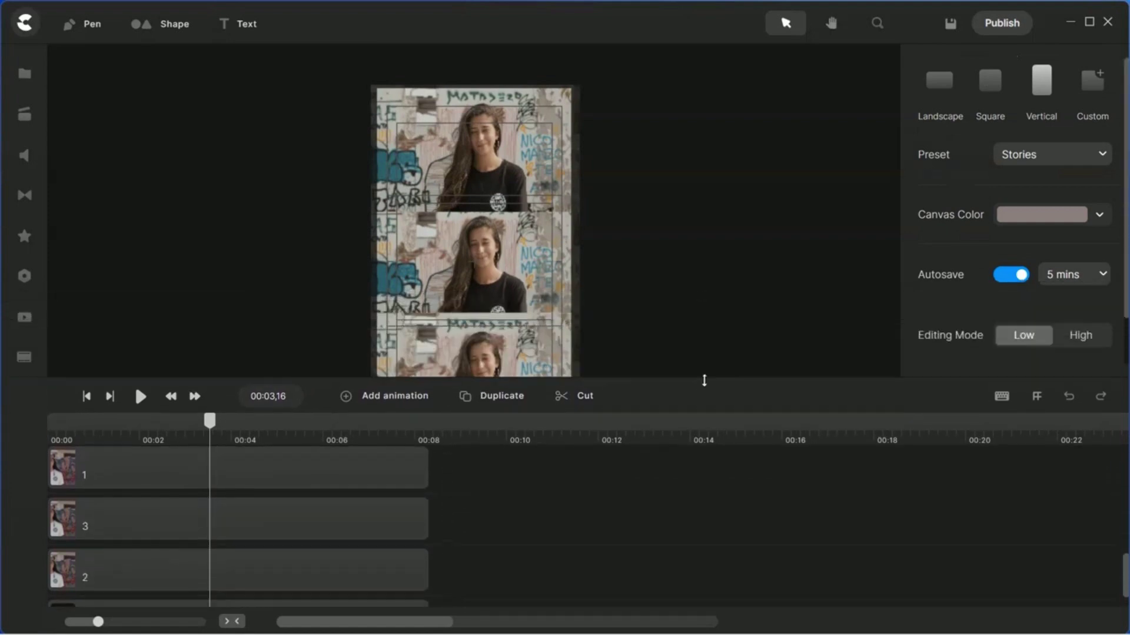
scroll(507, 550, down, 3)
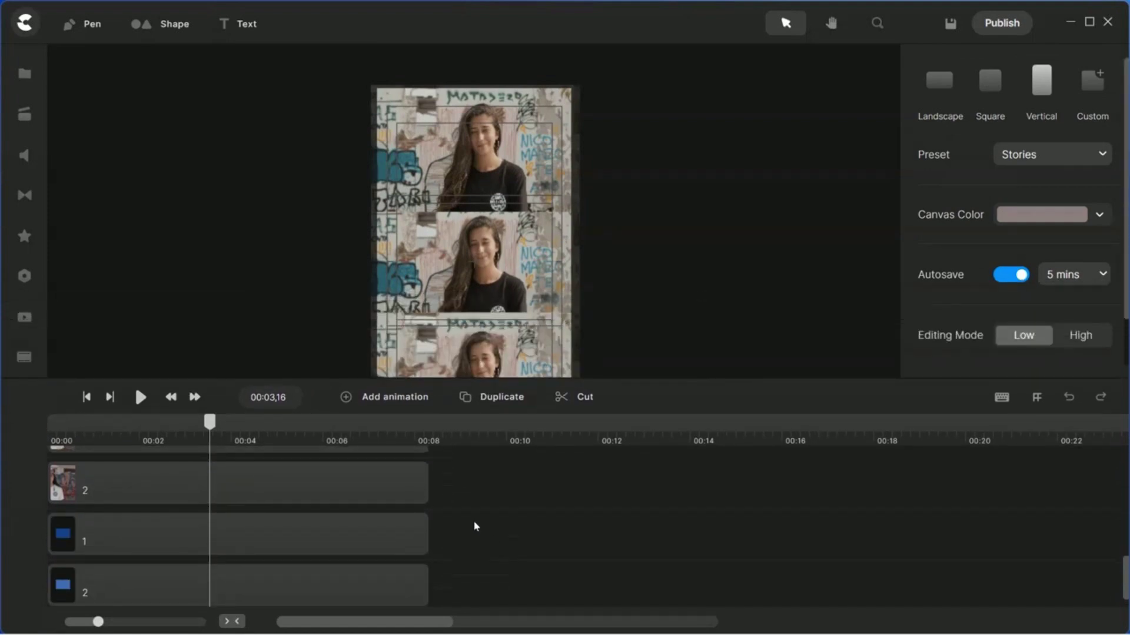
scroll(514, 529, up, 3)
scroll(458, 536, down, 3)
click(271, 534)
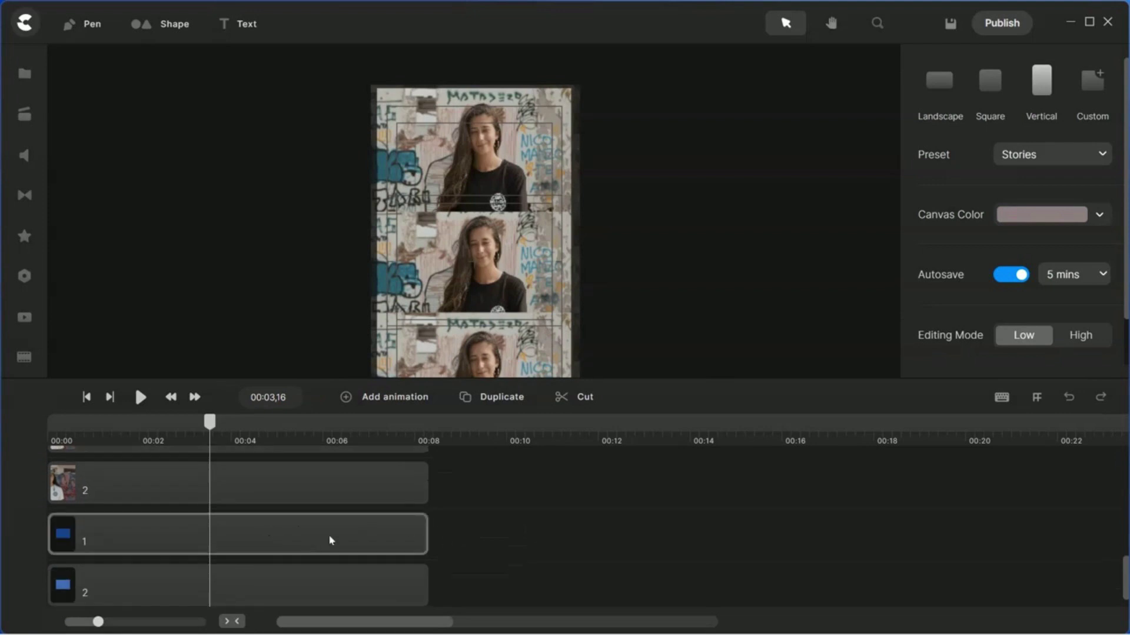
drag(675, 380, 670, 251)
scroll(577, 423, up, 3)
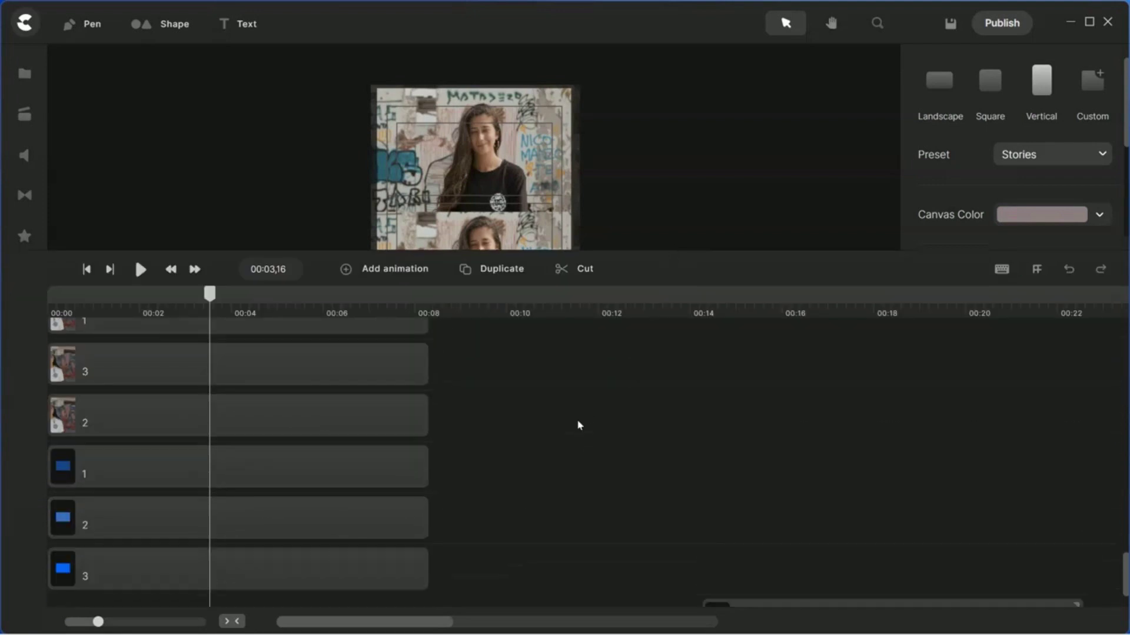
click(300, 339)
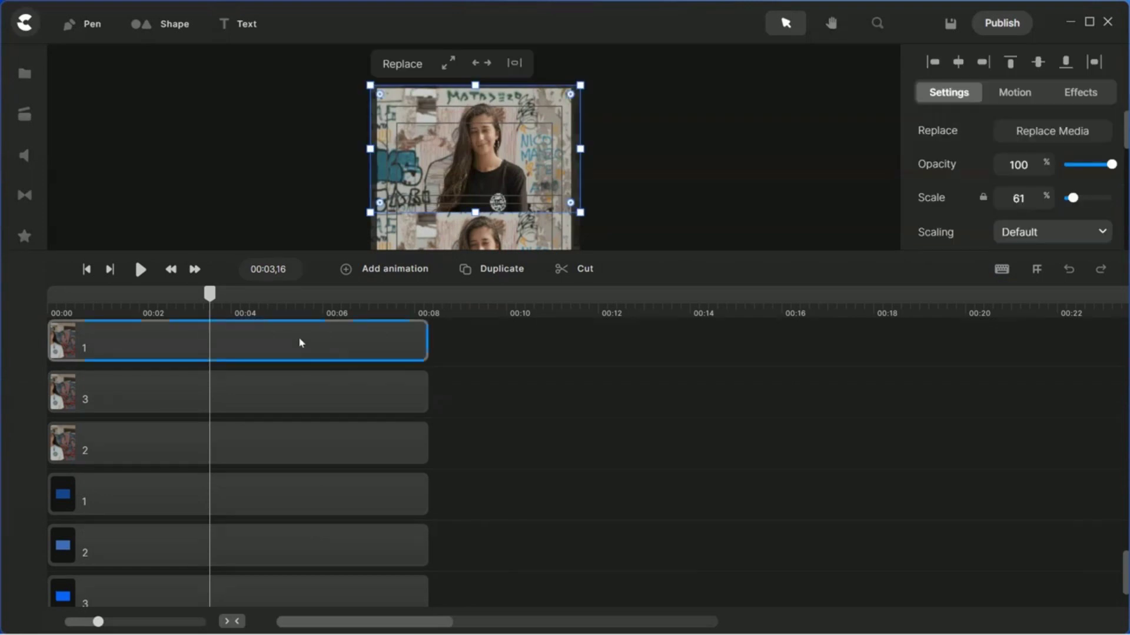
shift+click(298, 500)
right_click(298, 501)
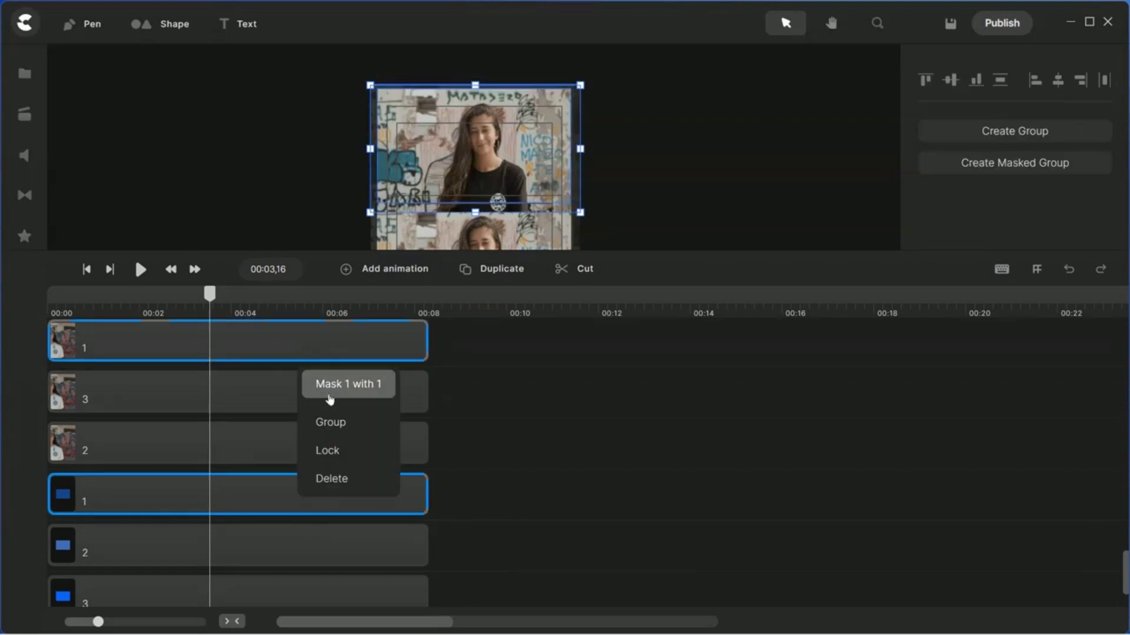
click(334, 386)
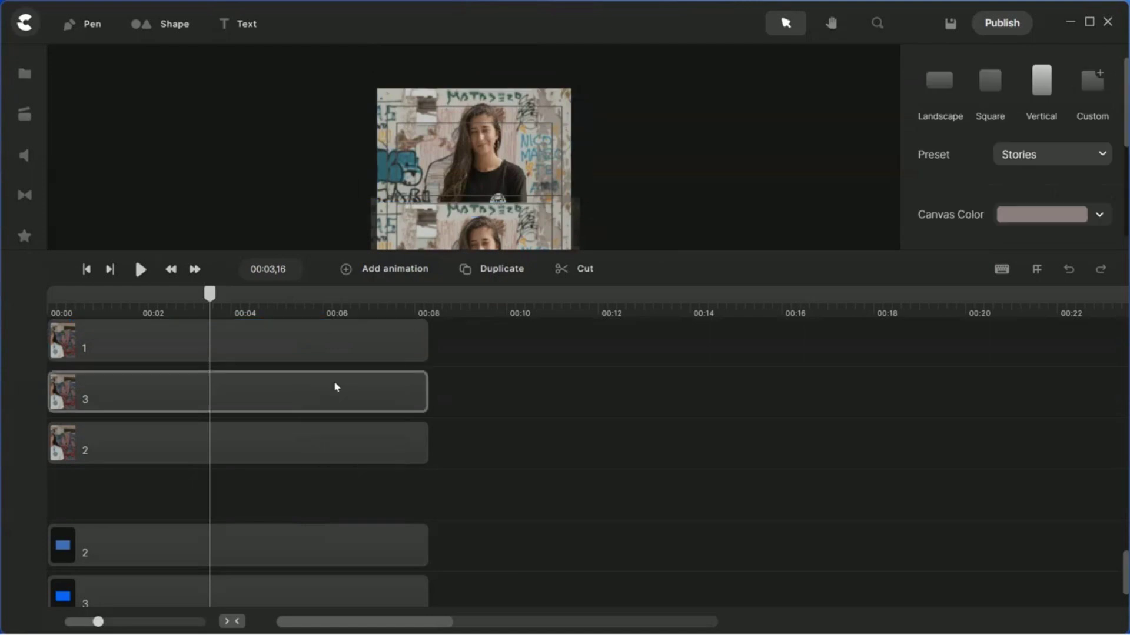
- Mask video 2 with rectangle 2 so the footage is confined to the middle section
click(278, 458)
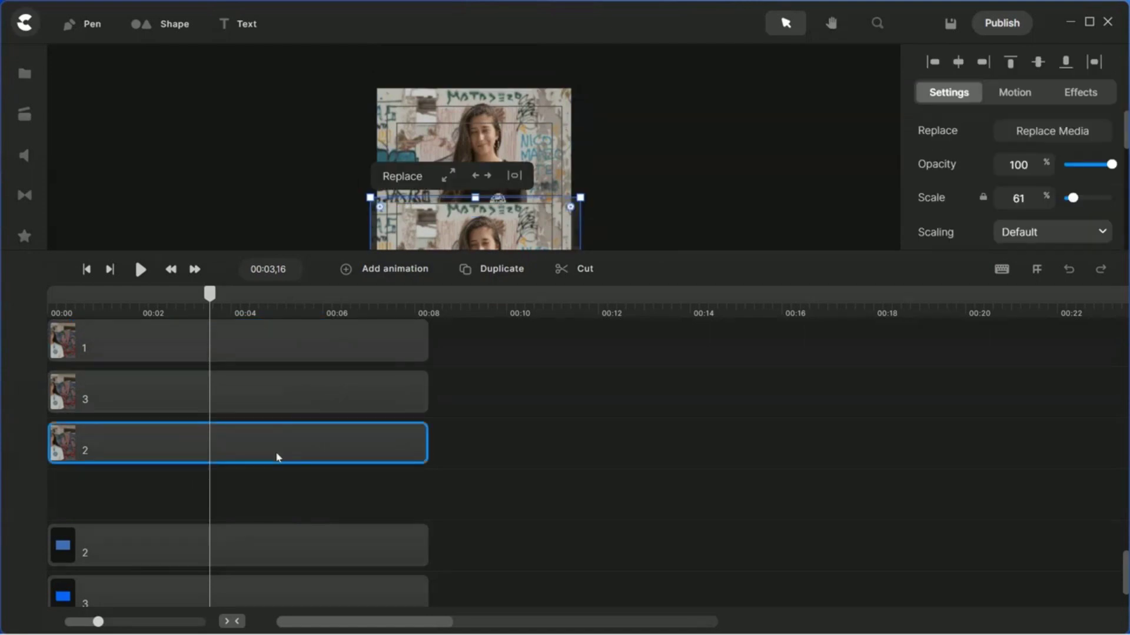
shift+click(267, 551)
right_click(266, 553)
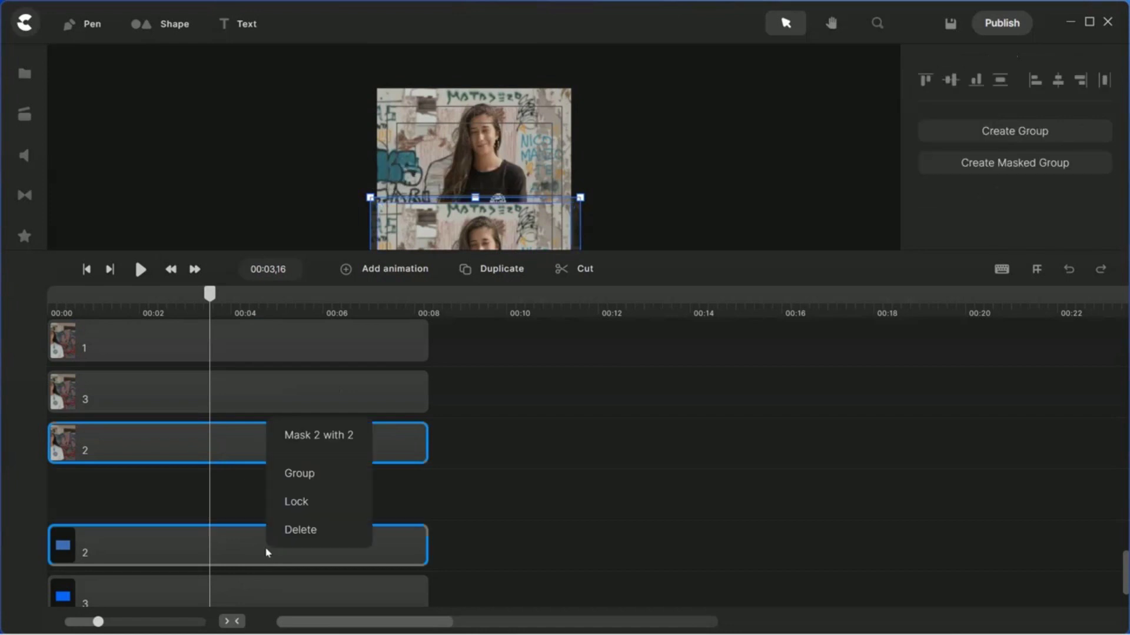
click(305, 434)
- Mask video 3 with rectangle 3 so the footage is confined to the bottom section
click(277, 399)
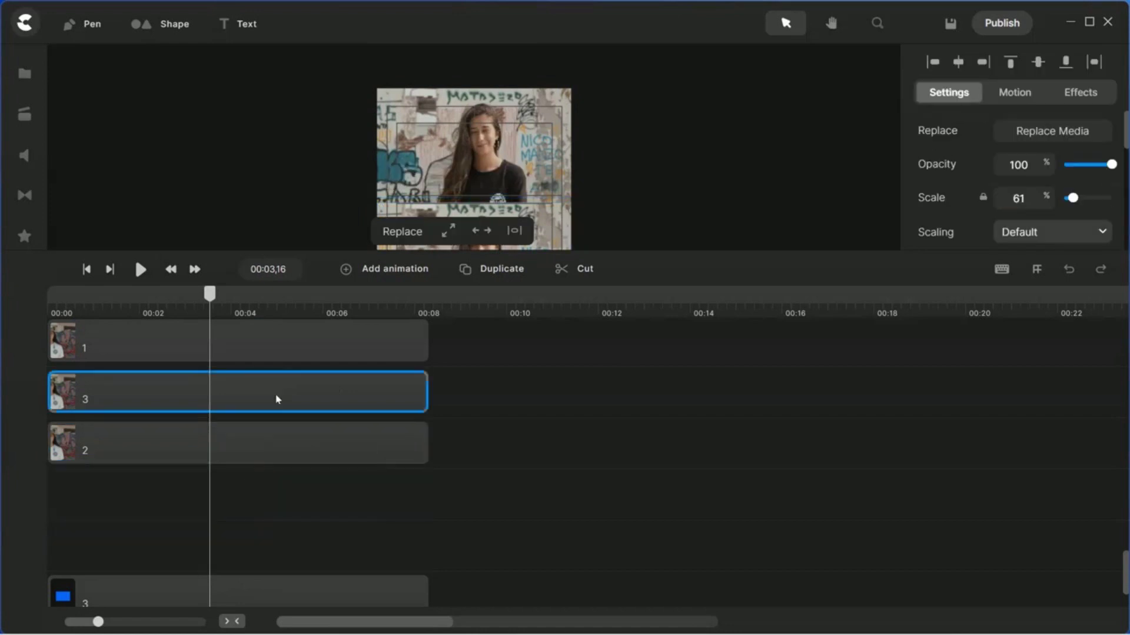
shift+click(288, 603)
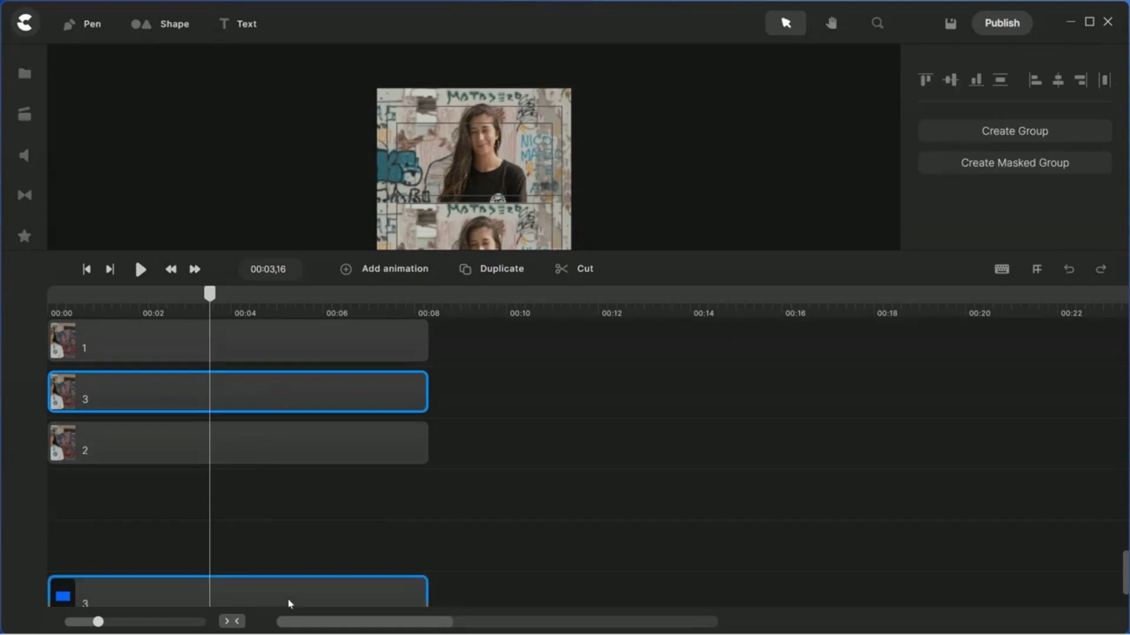
right_click(288, 603)
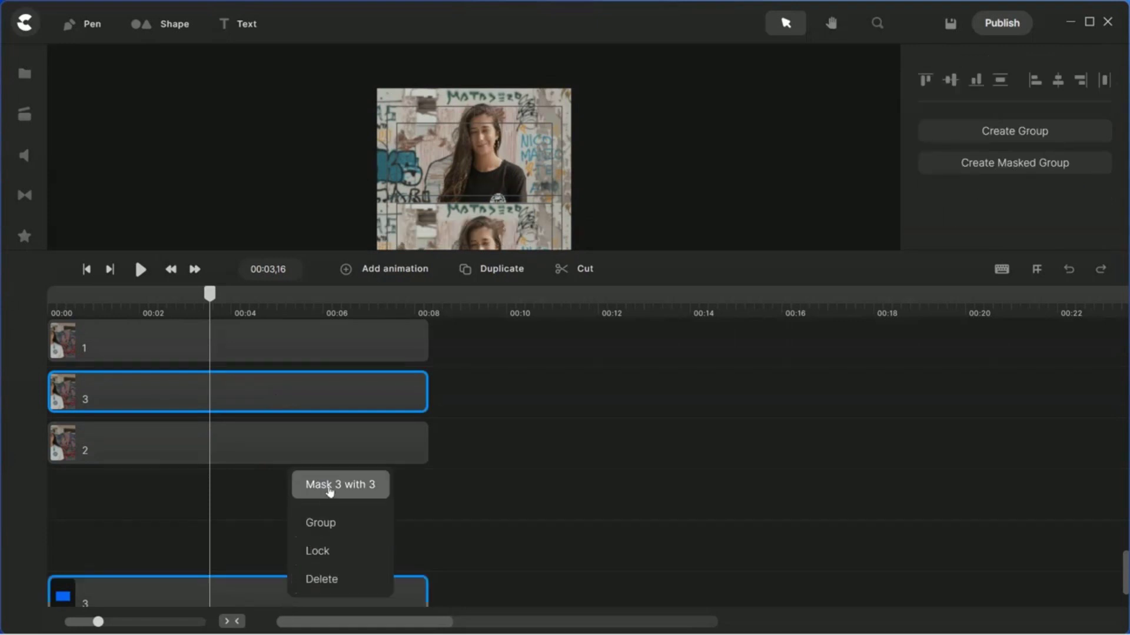
click(330, 490)
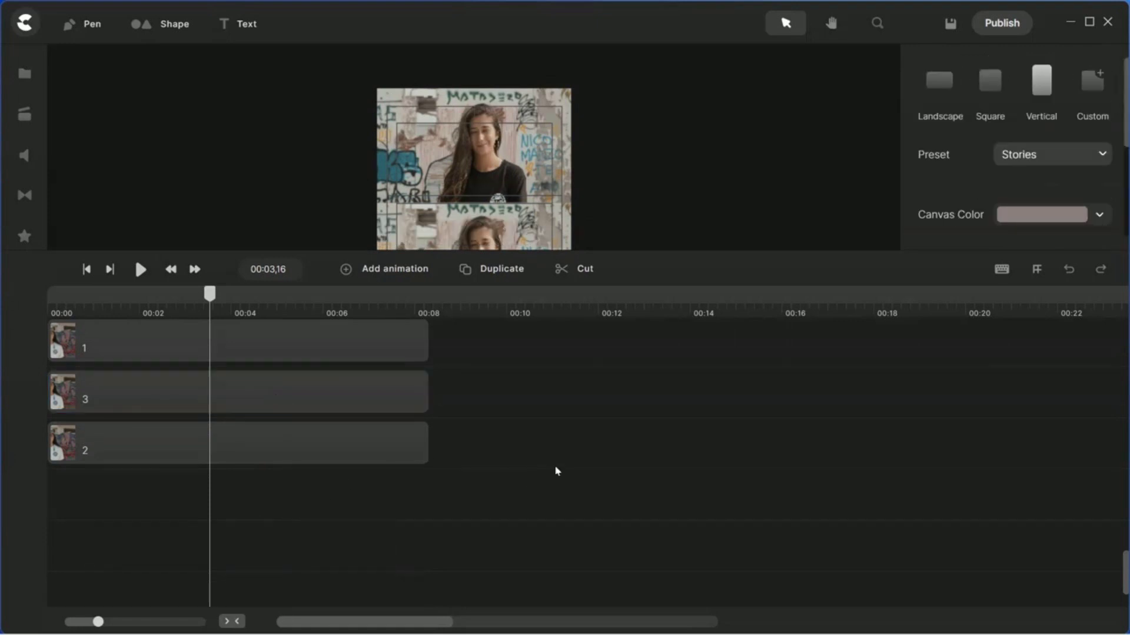
- Reorder the masked video clips on the timeline as 1, 2, 3 from top to bottom and enlarge the canvas area again
drag(325, 396, 330, 499)
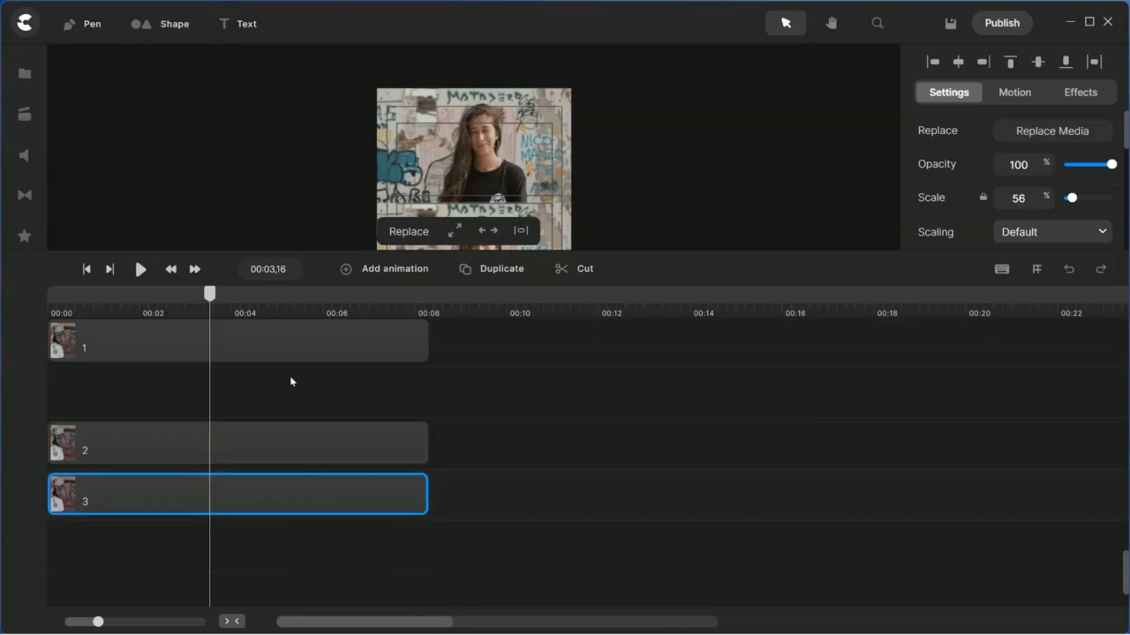
drag(312, 345, 314, 394)
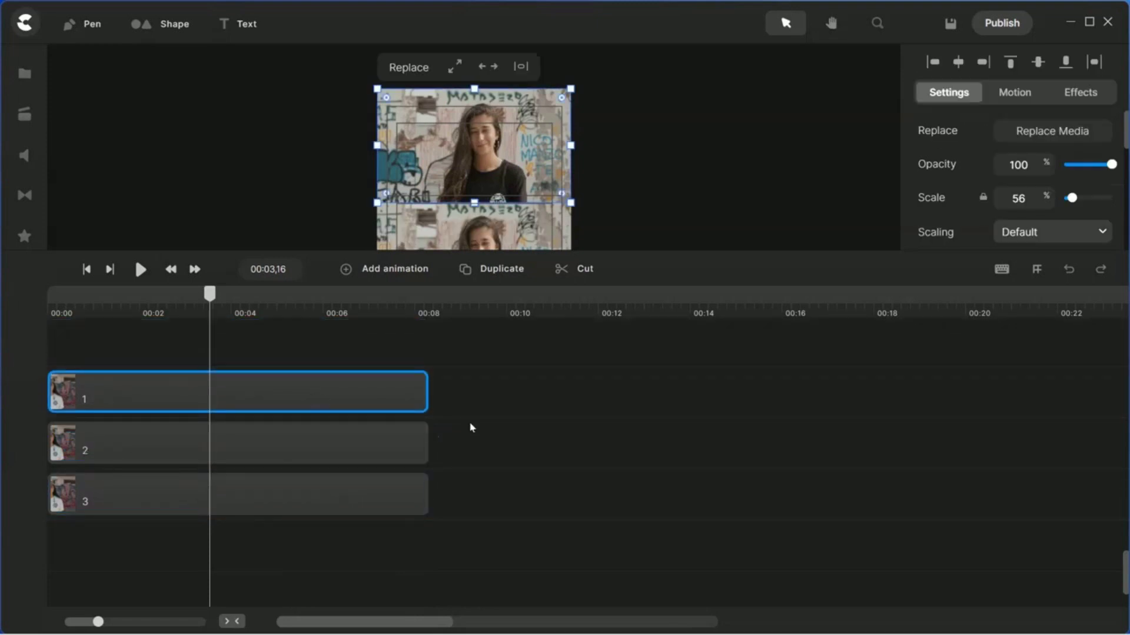
drag(640, 249, 647, 456)
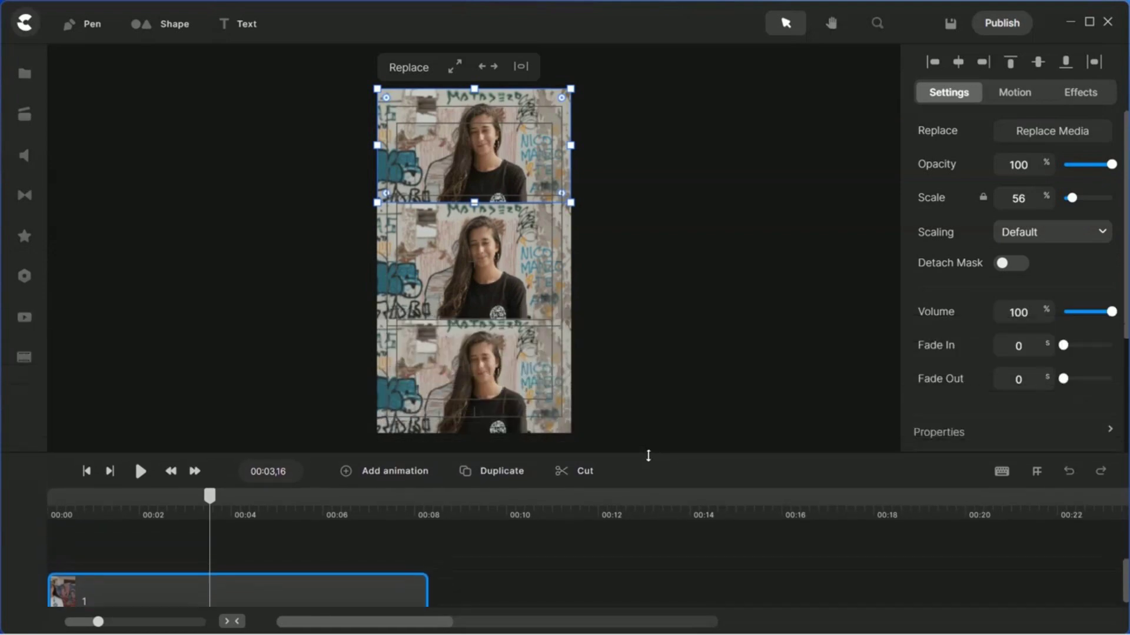
- Play the split-screen composition from the beginning to check all three masked videos, and pause it
click(146, 411)
click(87, 475)
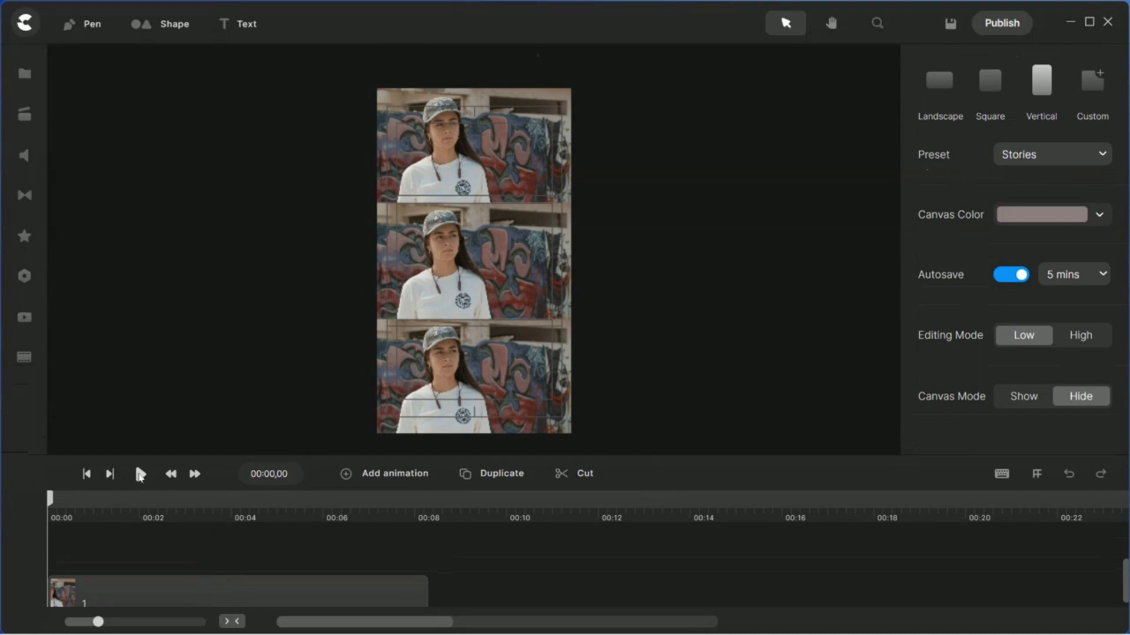
click(141, 475)
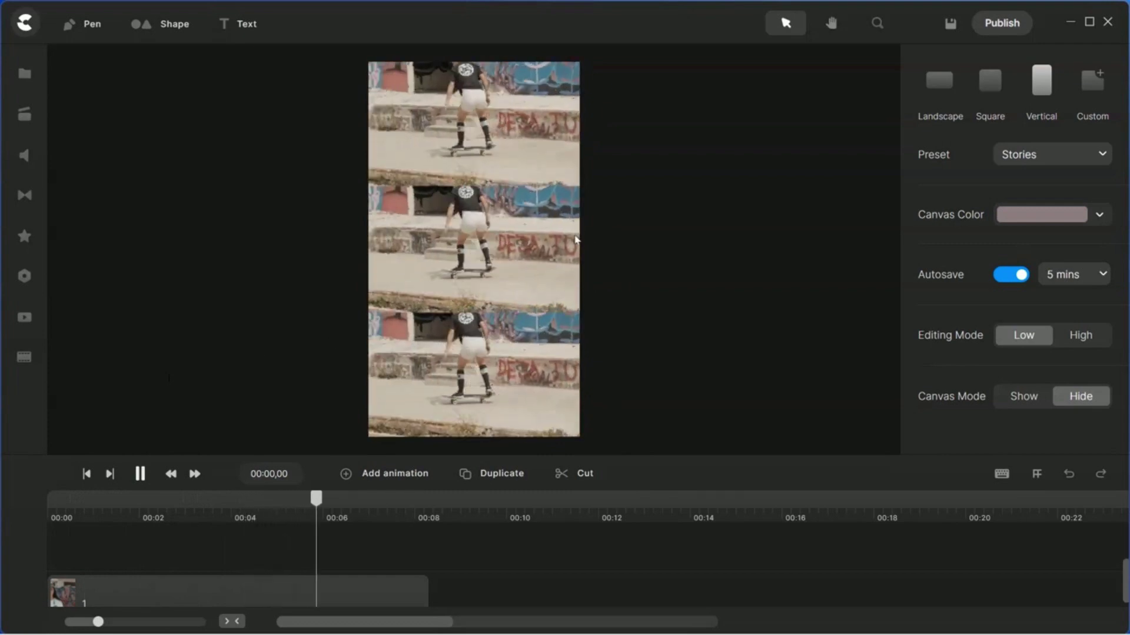
key(space)
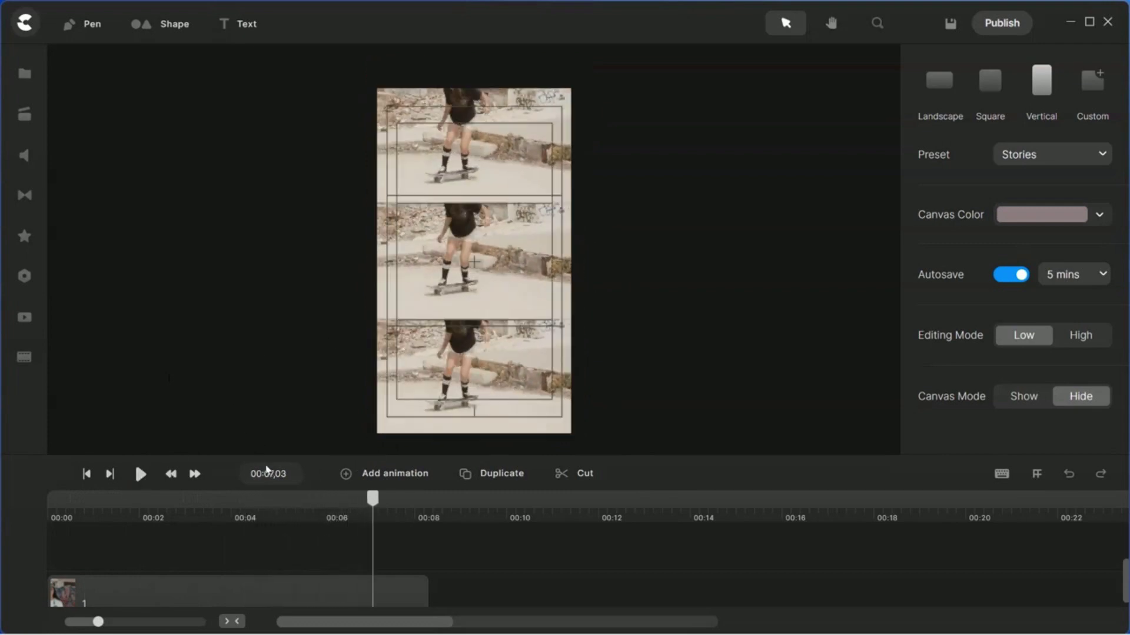
- Move the playhead to 00:03,16 and select the top, middle and bottom video sections one after another to review them
drag(373, 518, 209, 521)
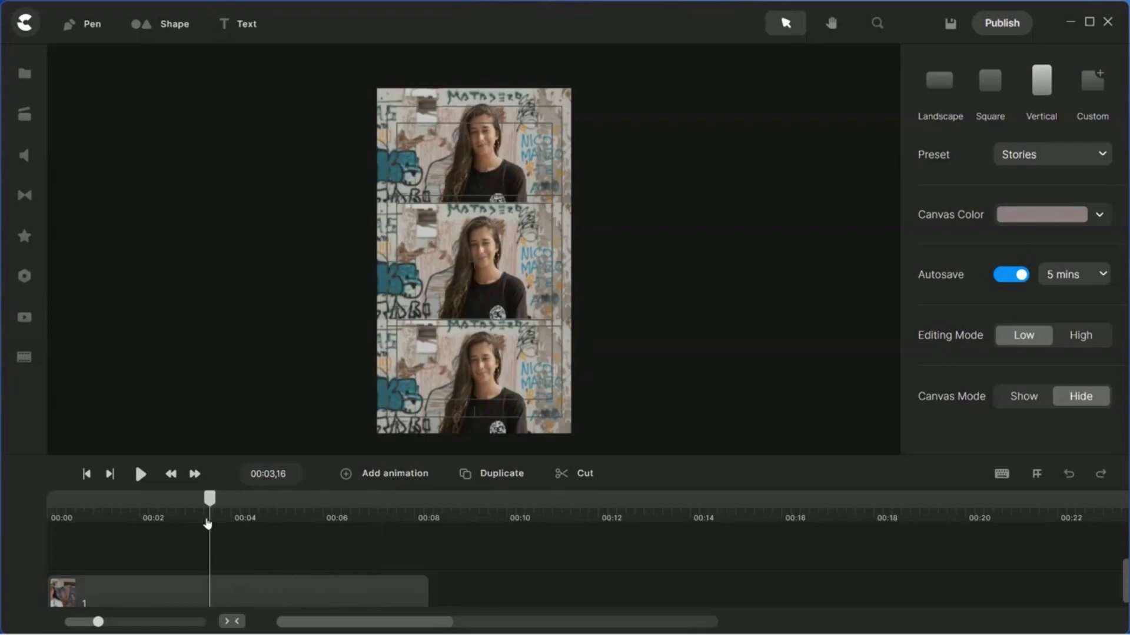
click(520, 156)
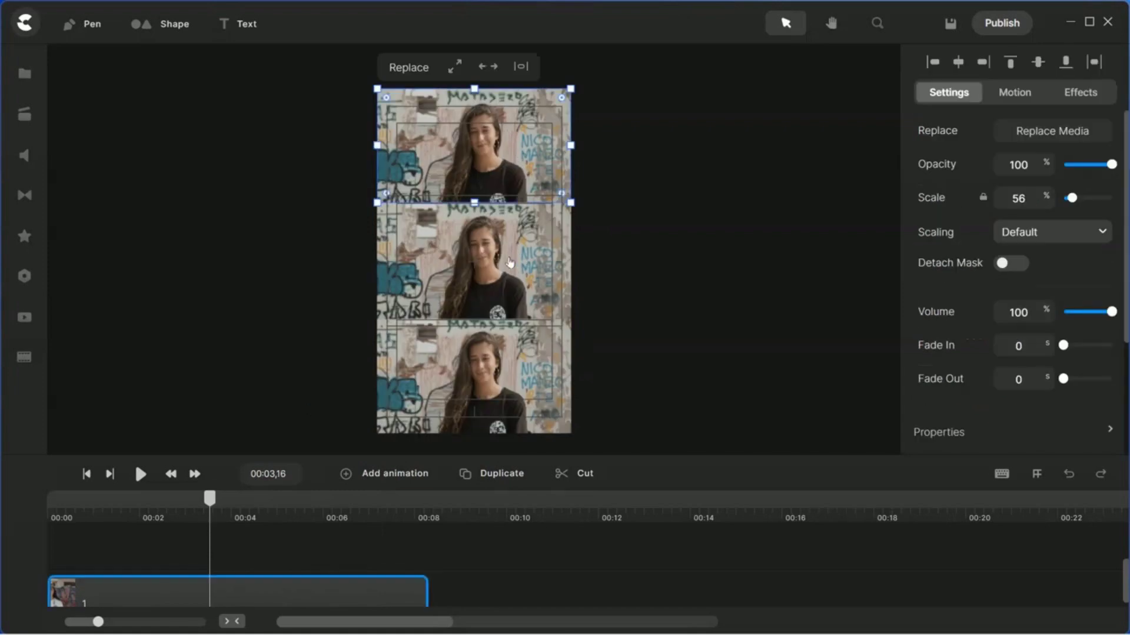
click(510, 264)
click(504, 393)
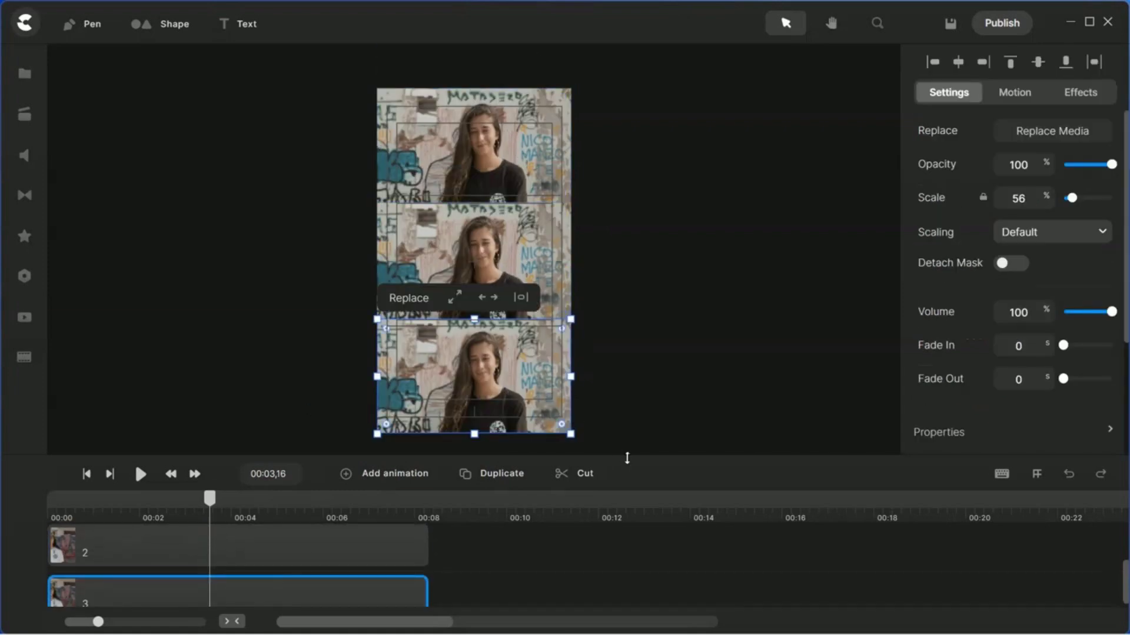
drag(627, 457, 627, 456)
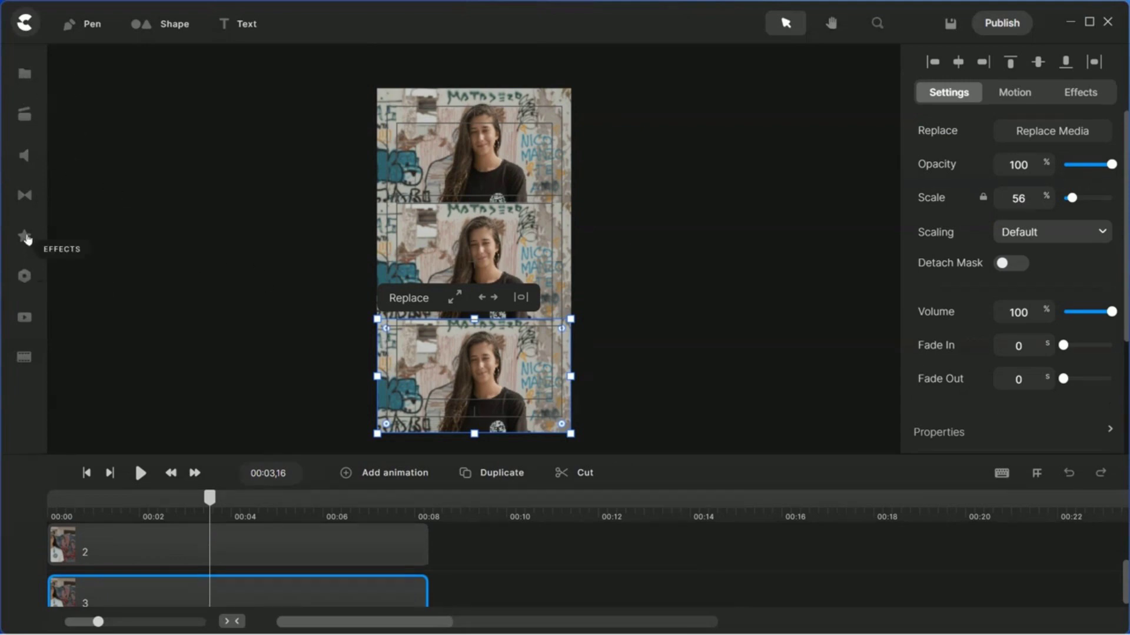
- Apply the Filters effect to the top video section and choose the Sepia filter
click(24, 237)
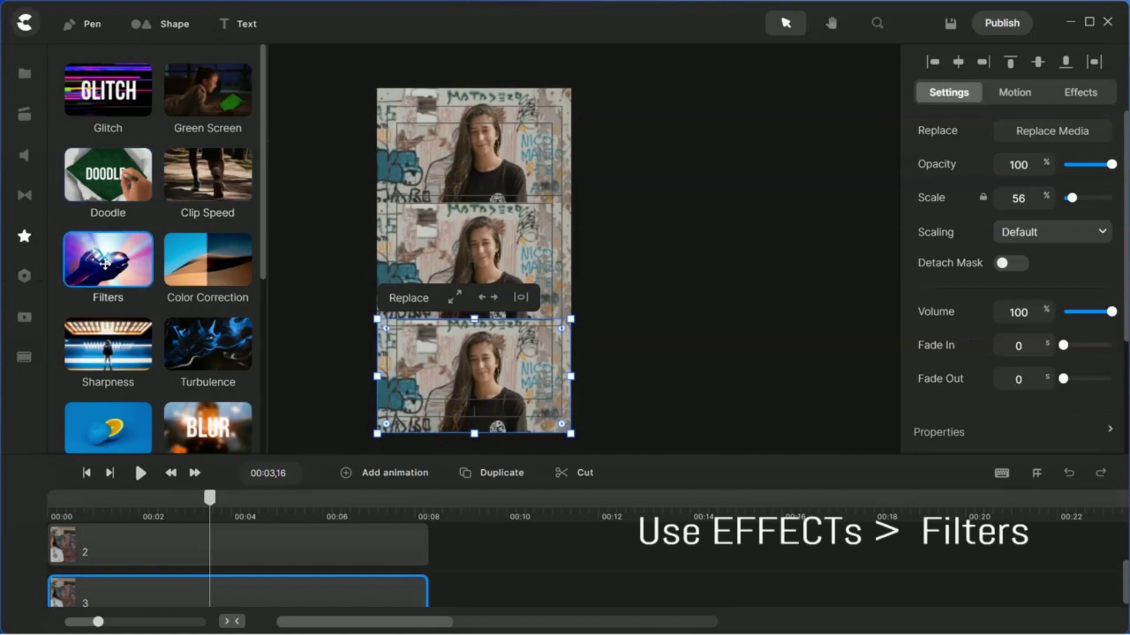
drag(106, 263, 503, 143)
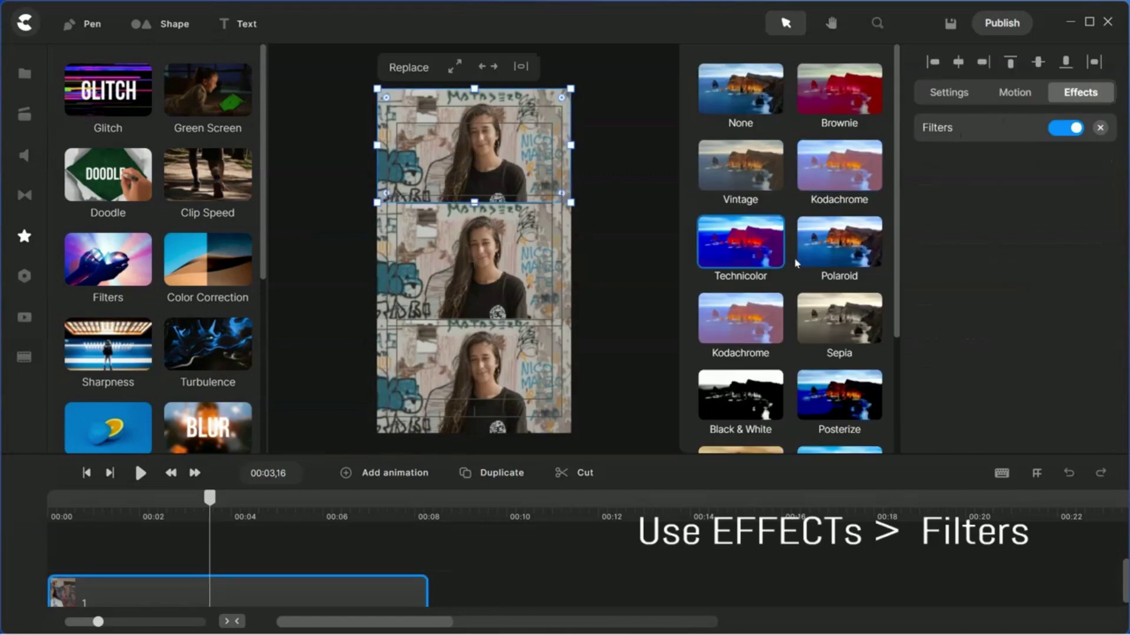
click(841, 325)
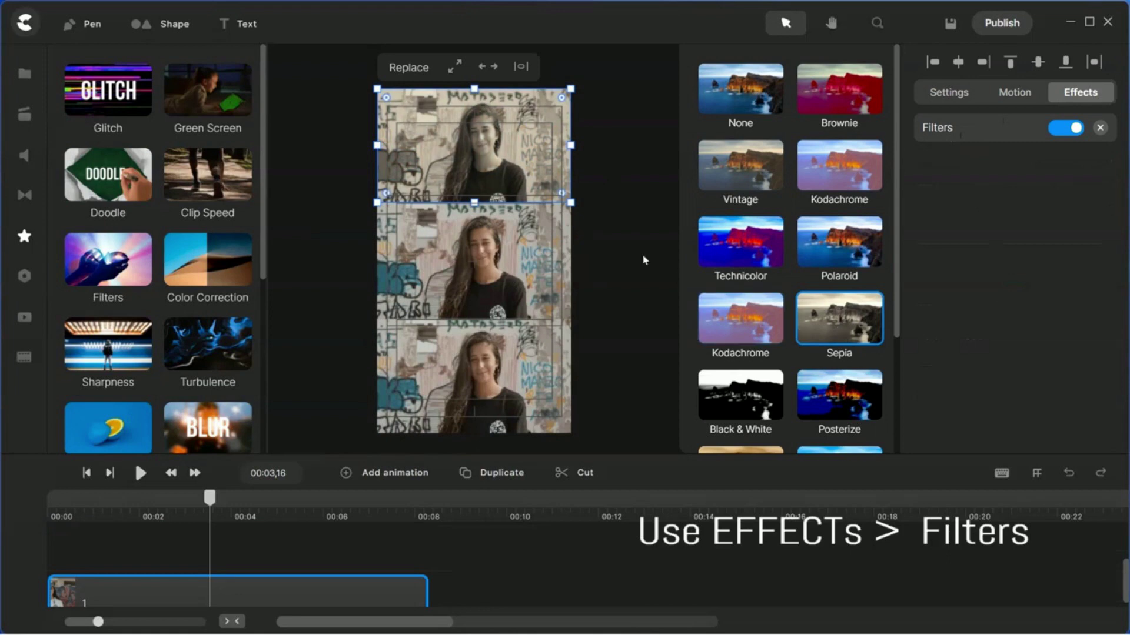
click(301, 242)
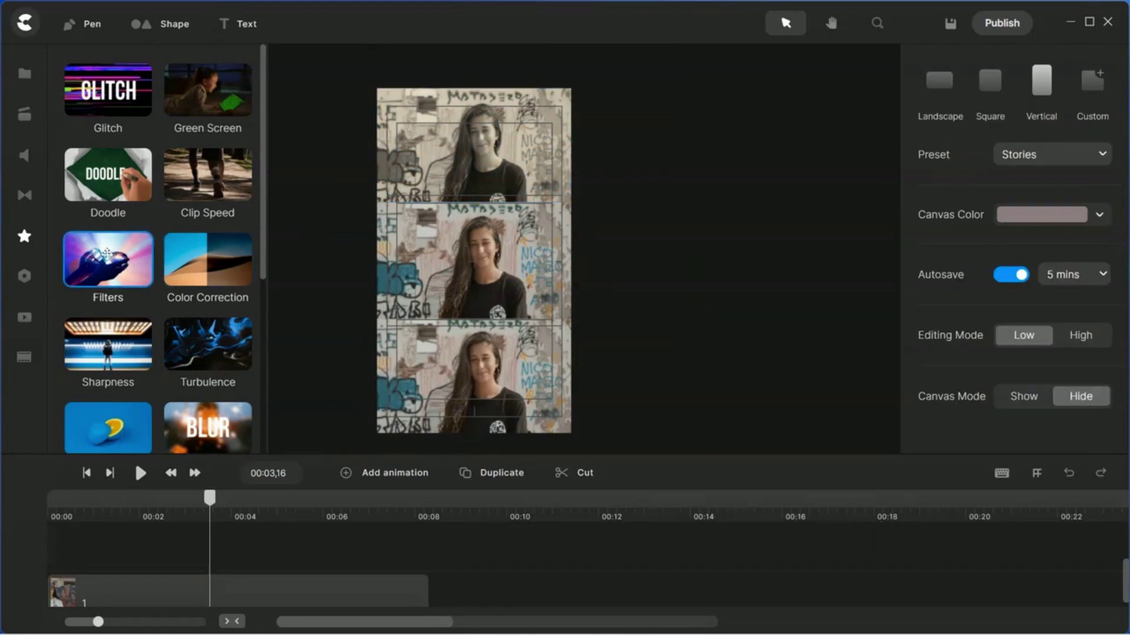
- Apply the Filters effect to the middle video section and choose the Kodachrome filter
drag(106, 255, 473, 259)
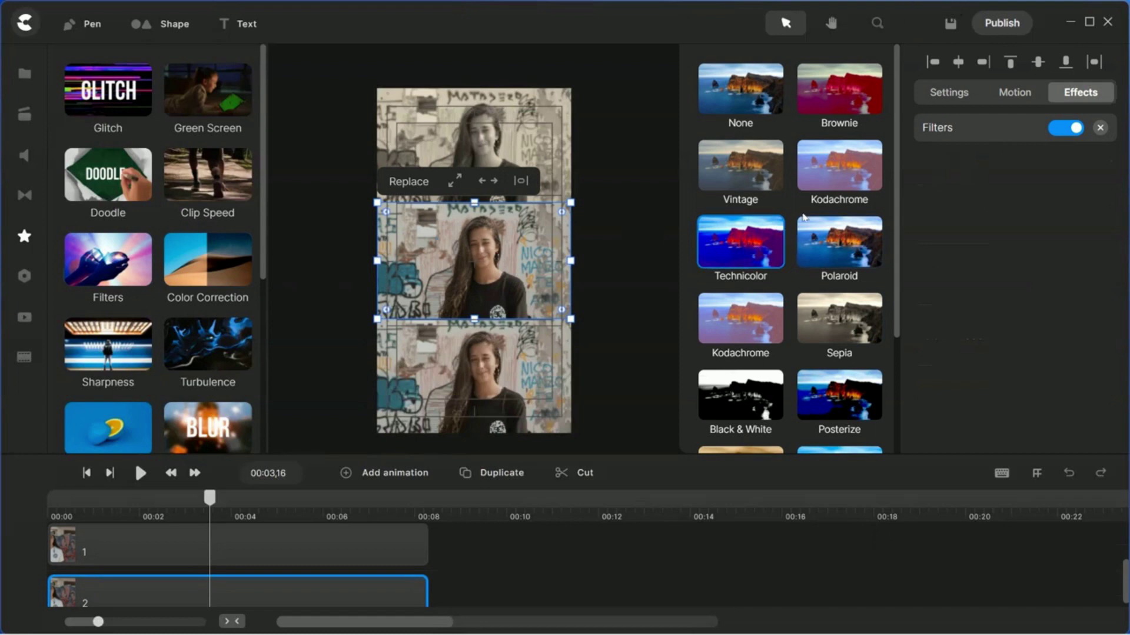
click(835, 175)
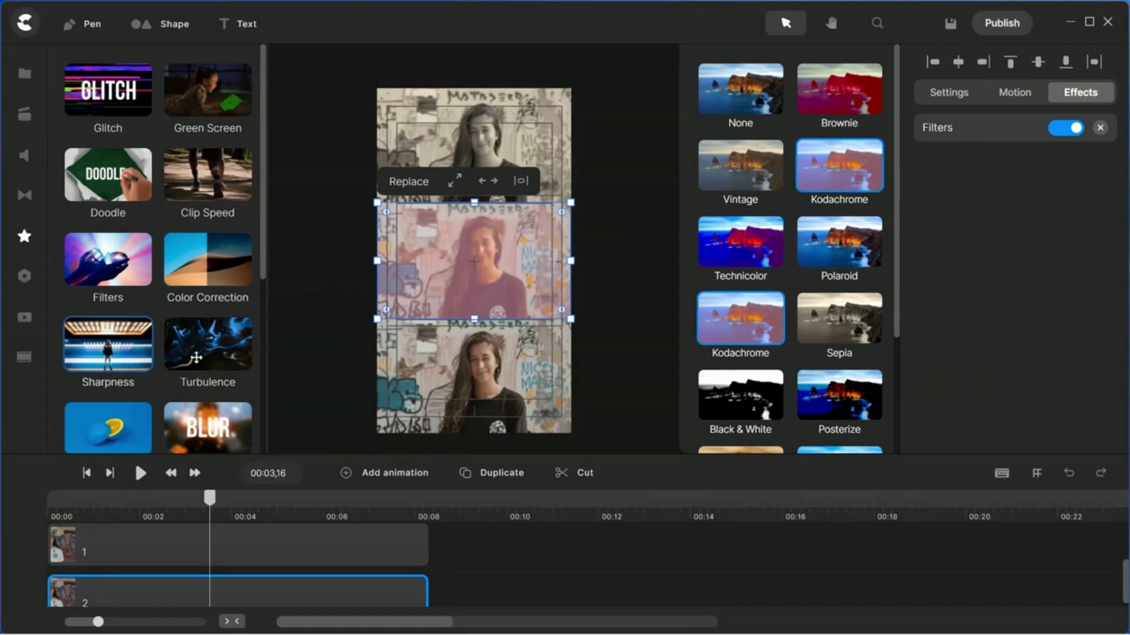
click(296, 259)
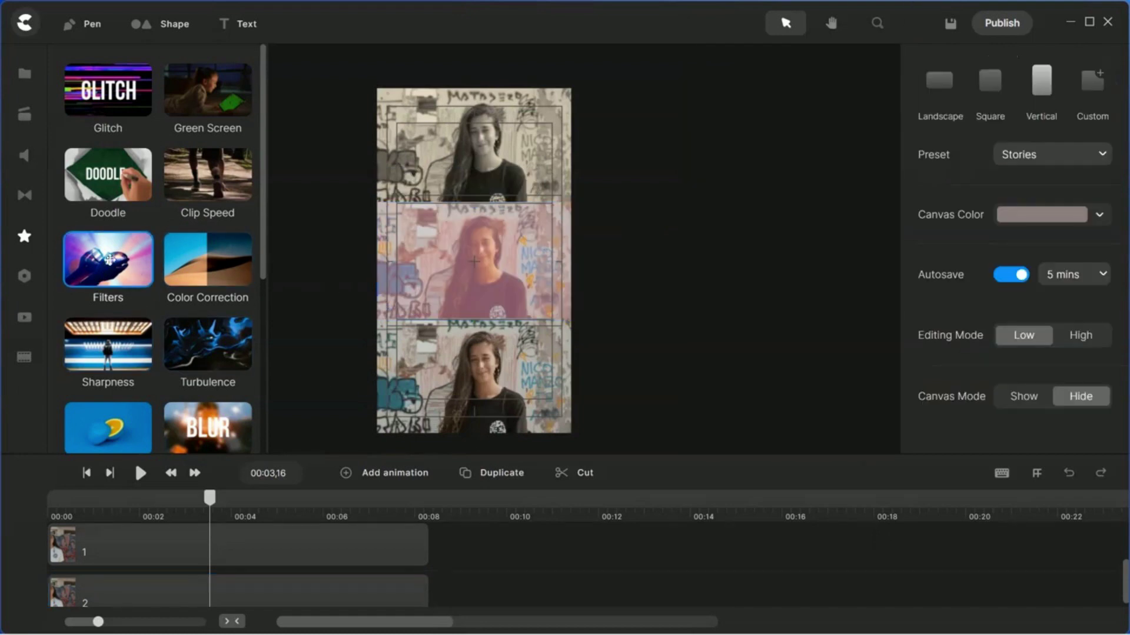
- Apply the Filters effect to the bottom video section and choose the Technicolor filter
drag(106, 259, 532, 400)
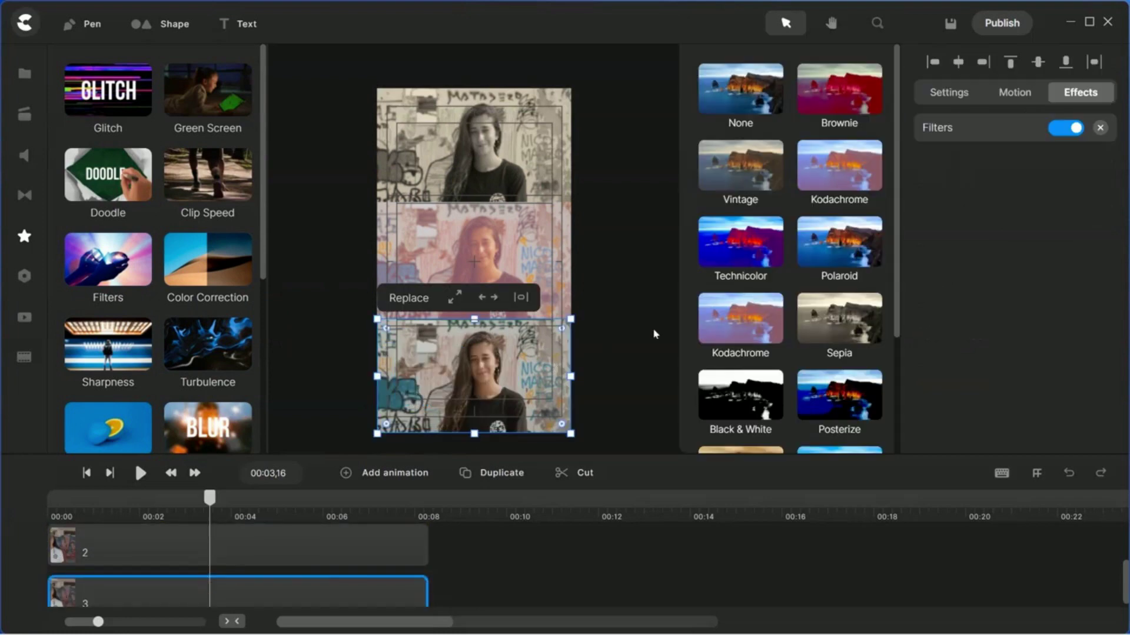
scroll(814, 353, down, 1)
scroll(812, 329, up, 1)
click(744, 254)
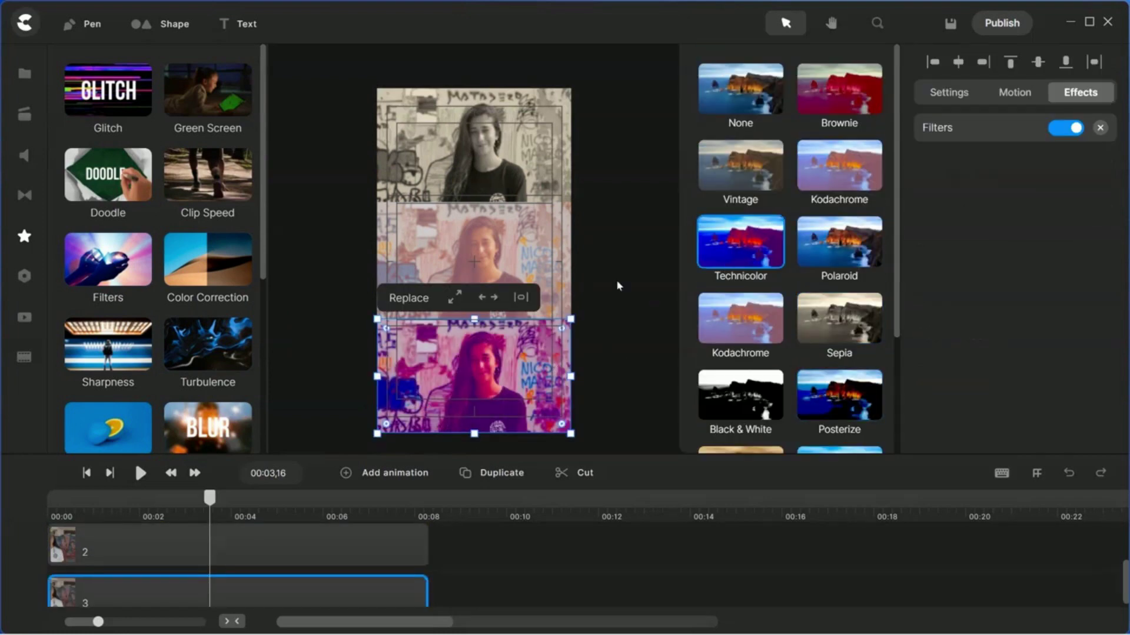
click(618, 285)
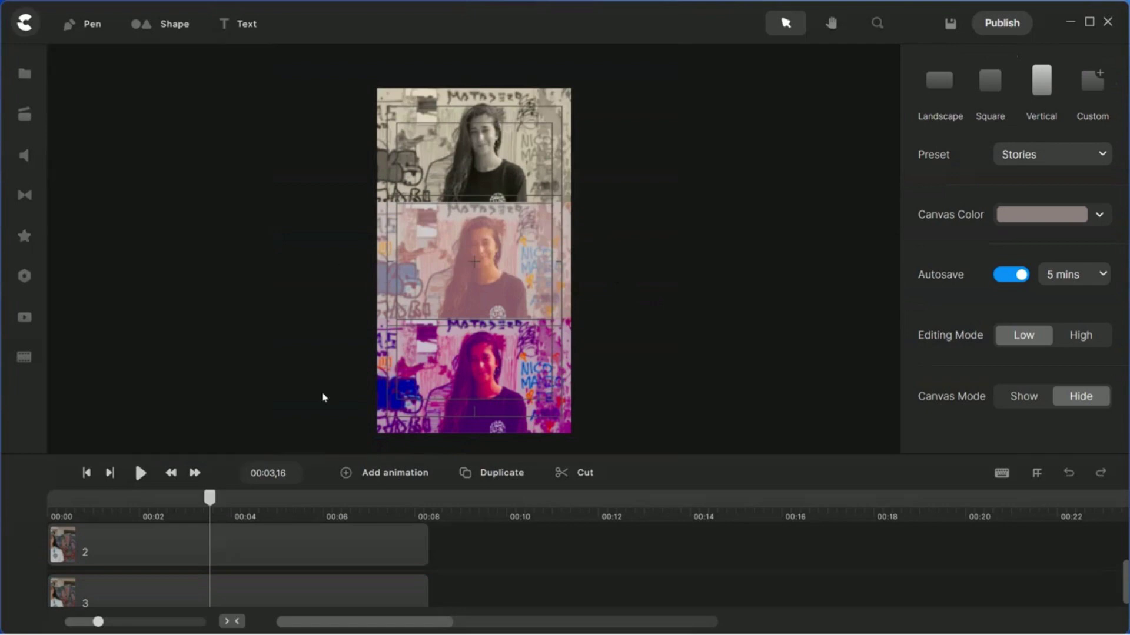
- Play the filtered split-screen composition from the beginning to check the three looks, and stop playback
click(86, 473)
click(139, 474)
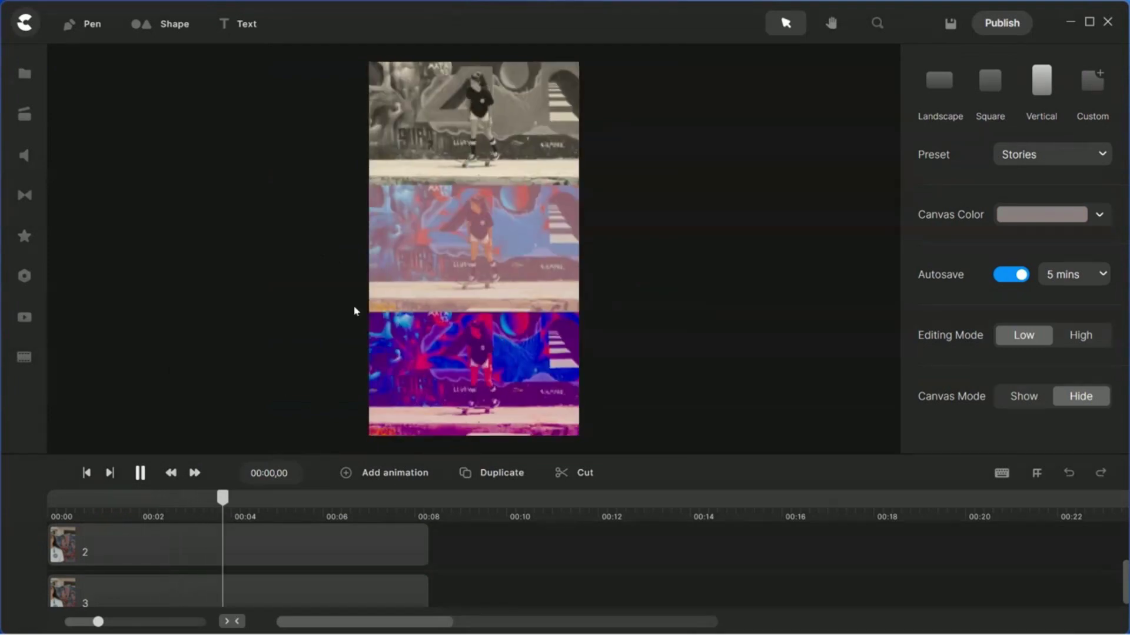
click(141, 480)
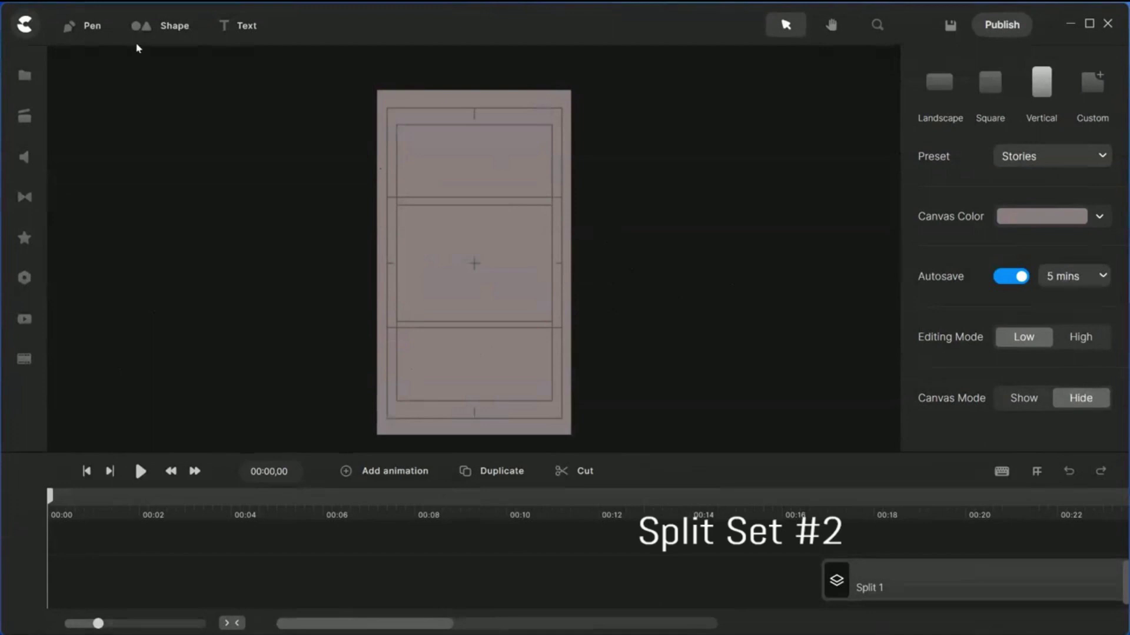
- Add a rectangle shape for the second split set and fit it to the full canvas width
click(142, 25)
click(156, 130)
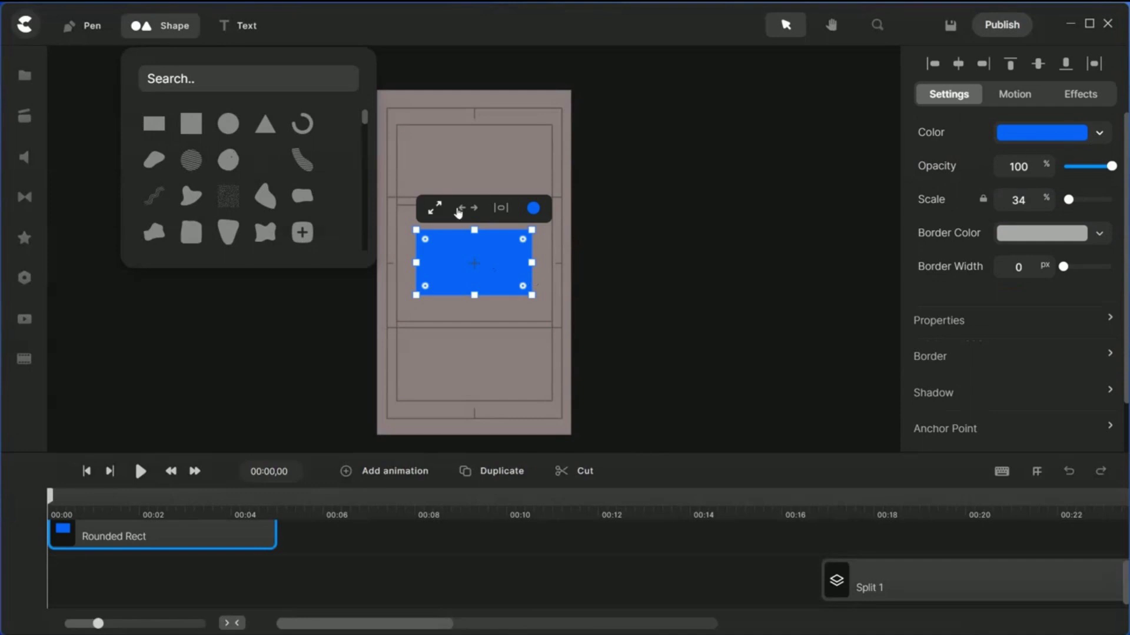
click(458, 209)
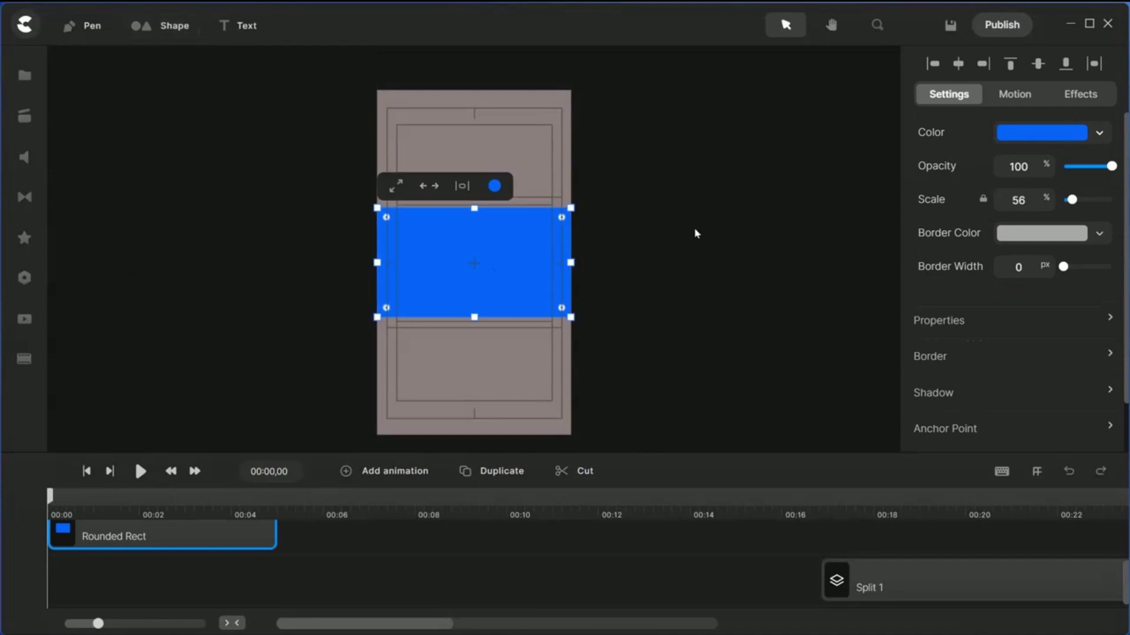
- Set the rectangle's rotation to -45° in its properties
click(956, 325)
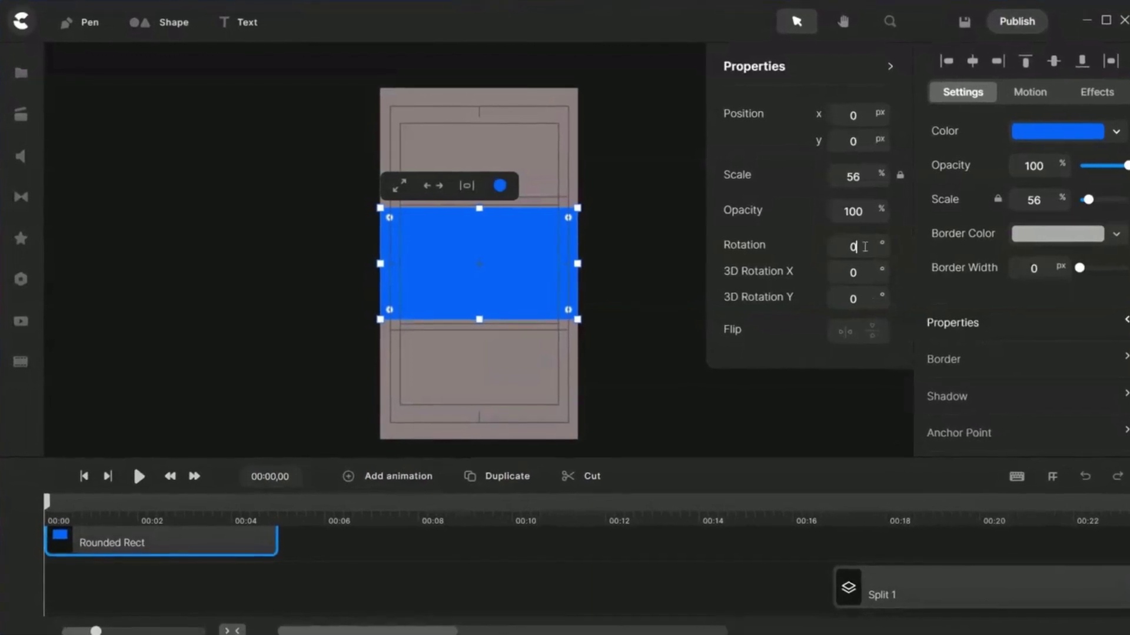
click(851, 247)
key(BackSpace)
text(-45)
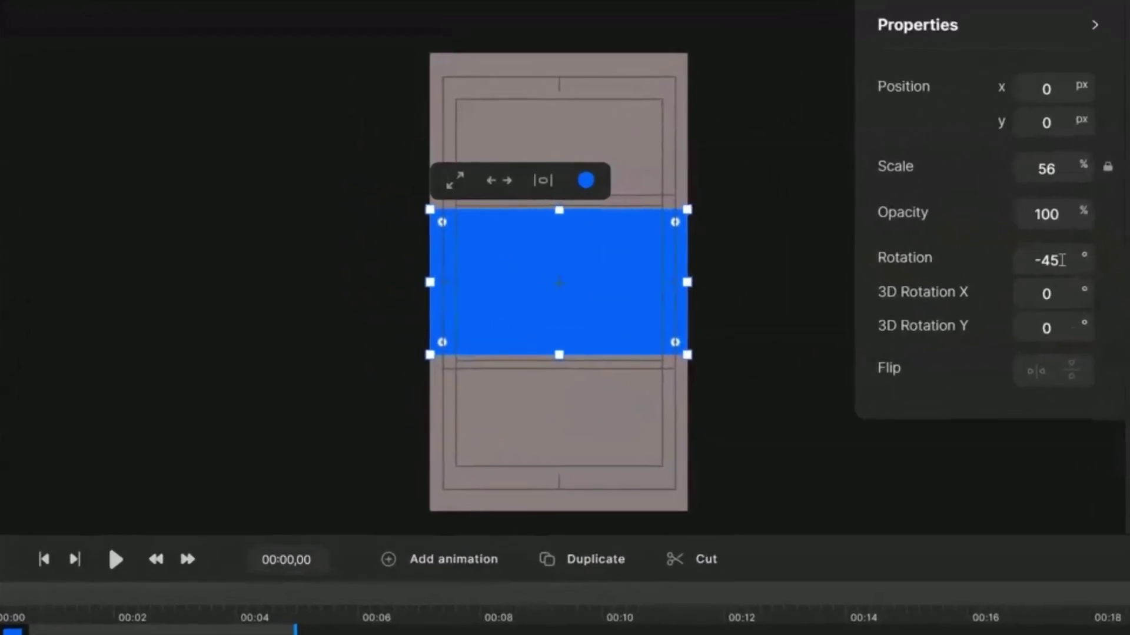
key(Return)
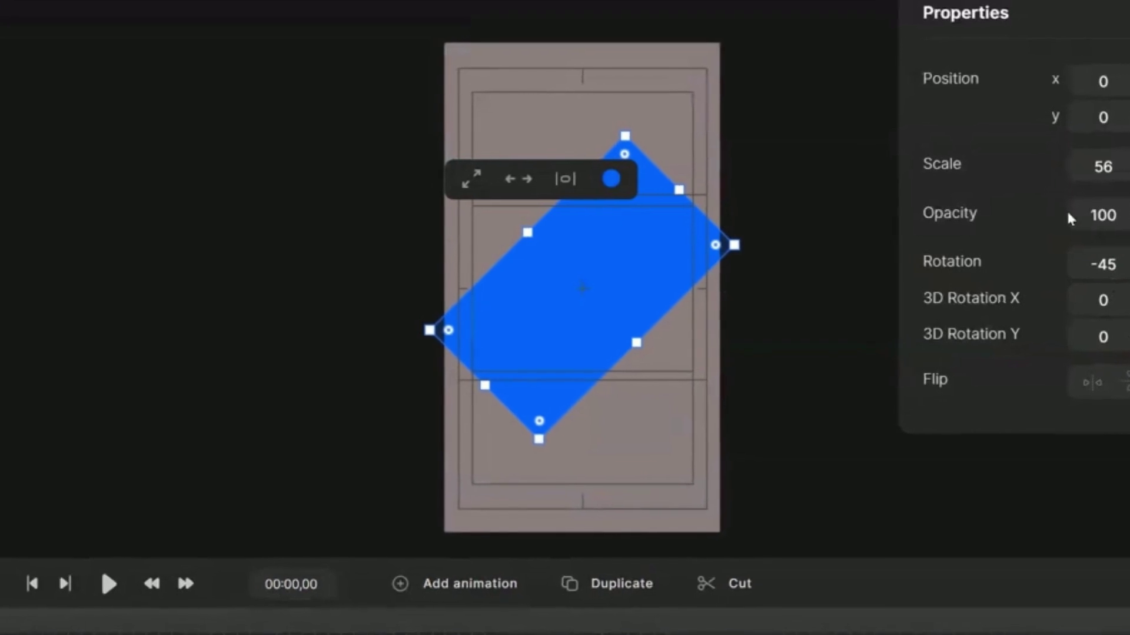
click(786, 214)
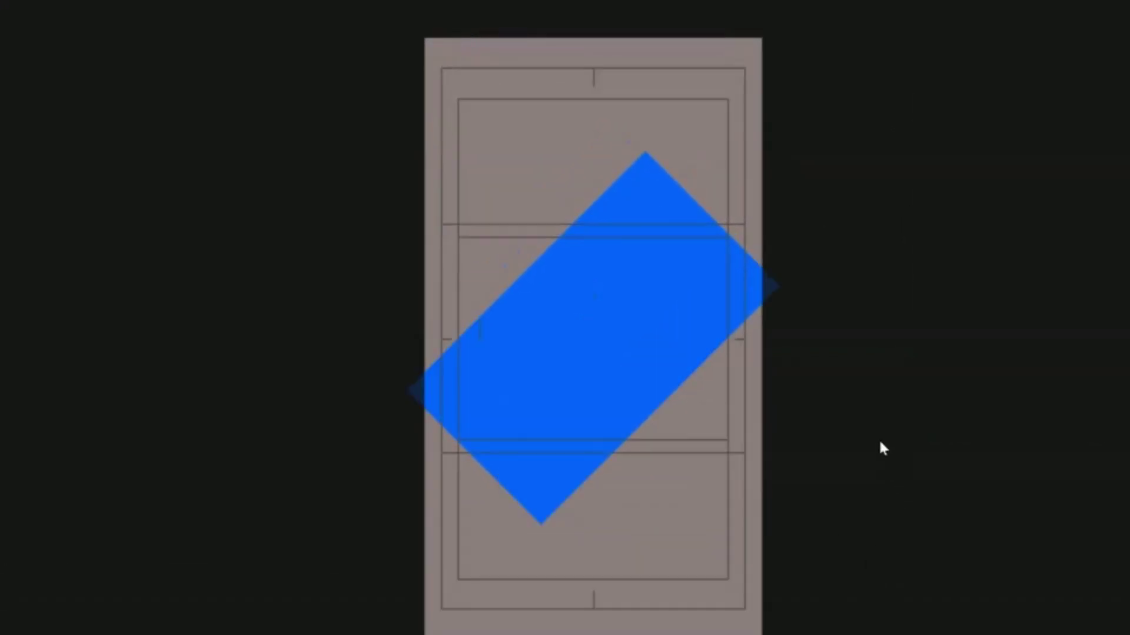
- Stretch both short ends of the rotated rectangle beyond the canvas so it forms a full diagonal strip
click(601, 324)
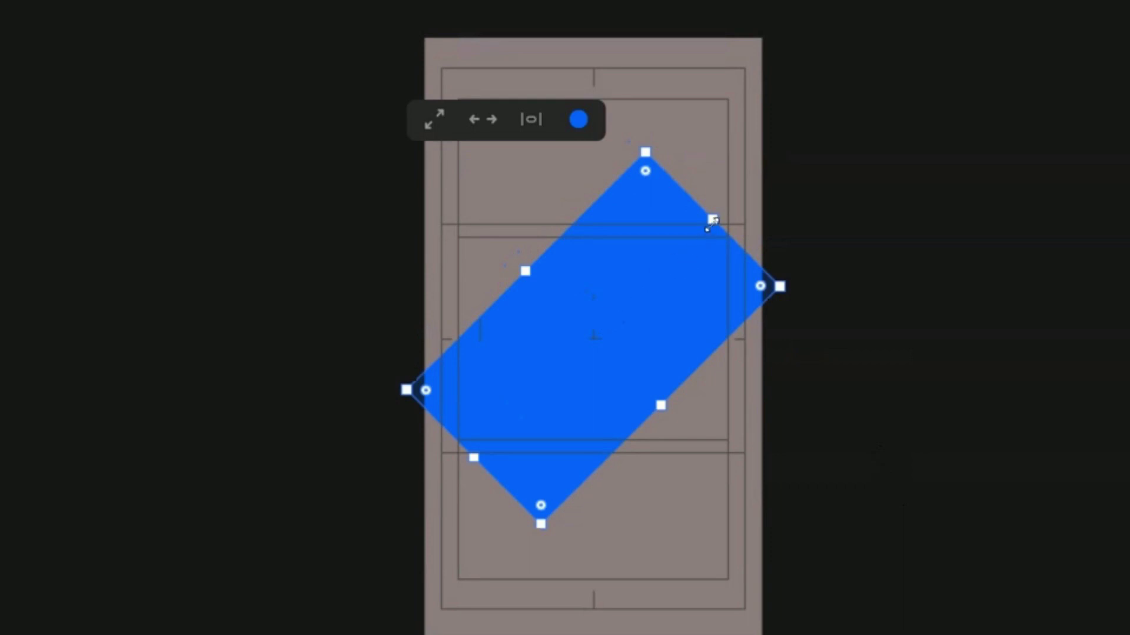
drag(711, 221, 843, 89)
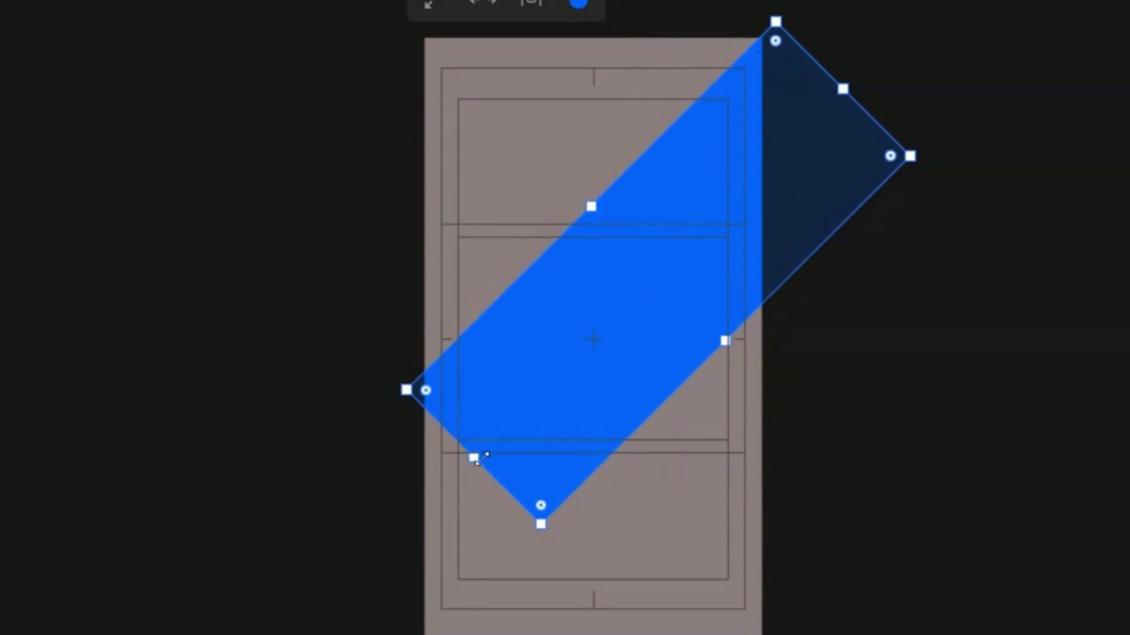
drag(474, 458, 349, 600)
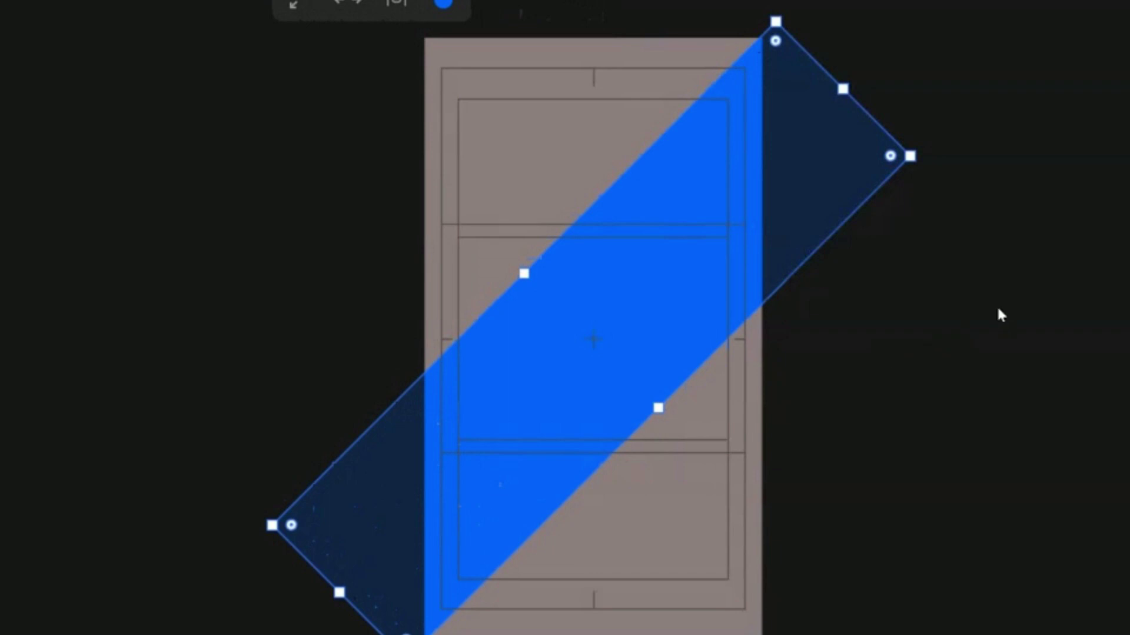
click(988, 263)
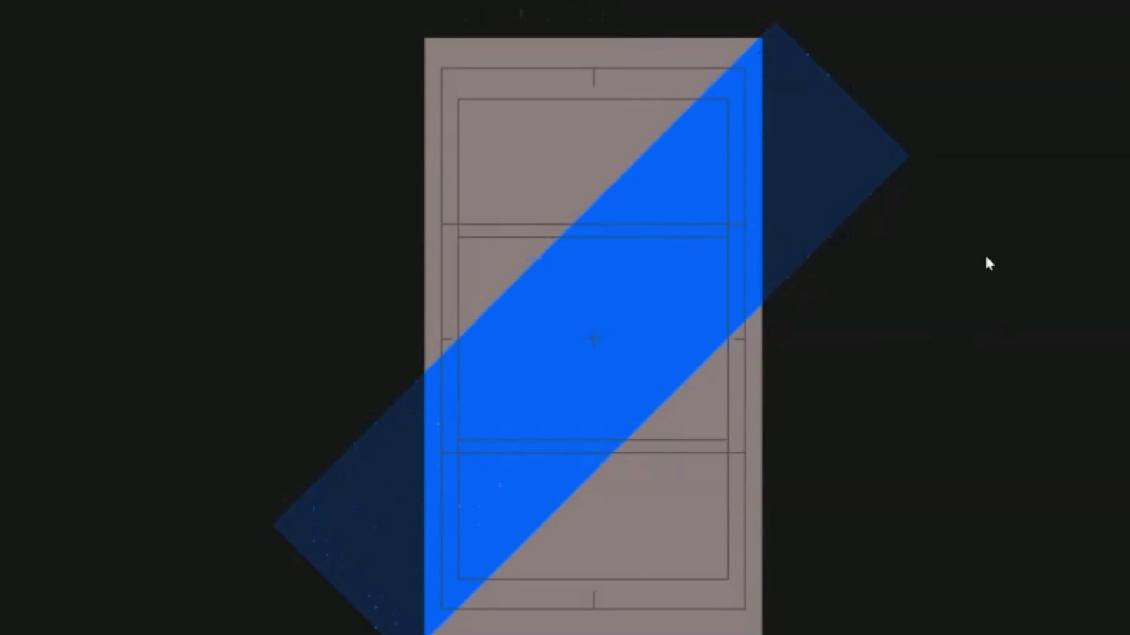
- Duplicate the diagonal rectangle and place the copies flush against it, covering the canvas's upper-left and lower-right areas
click(471, 462)
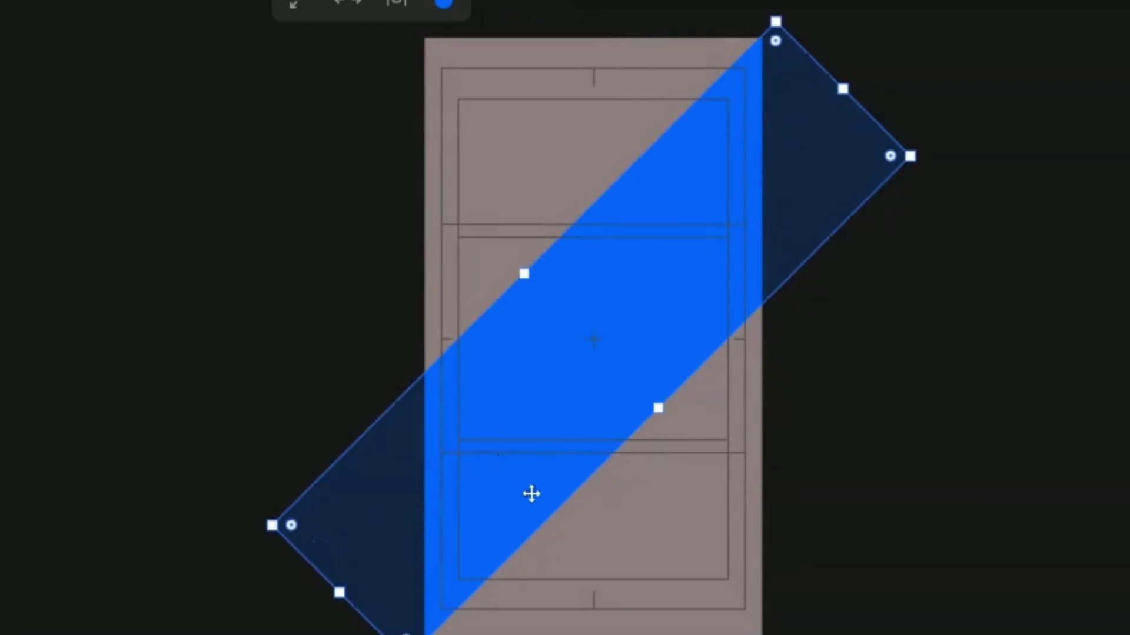
drag(856, 632, 856, 568)
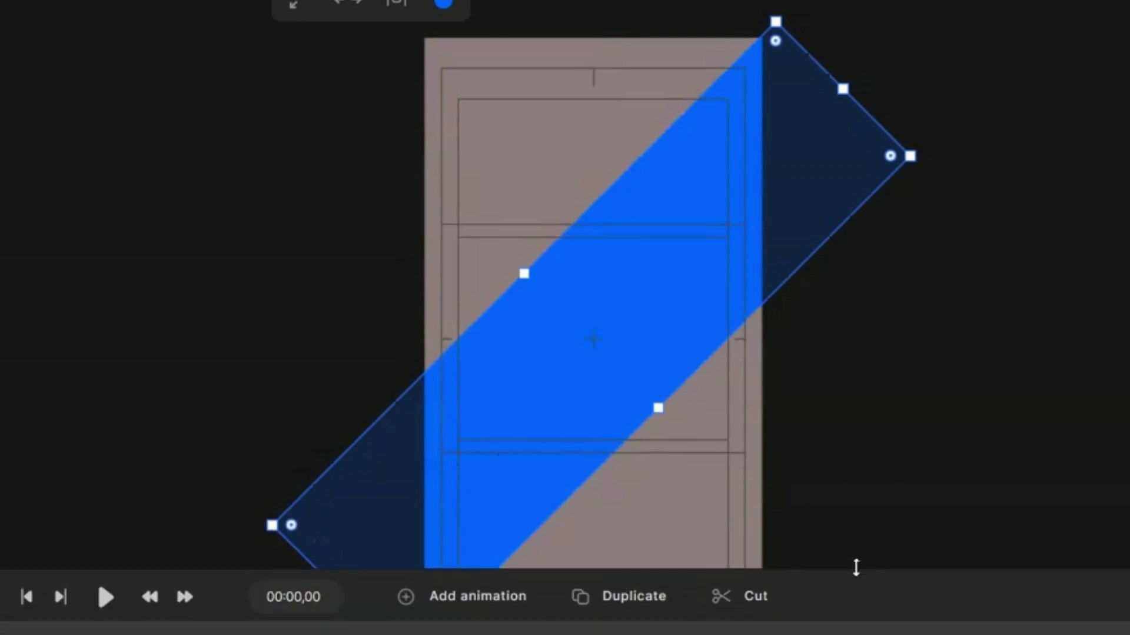
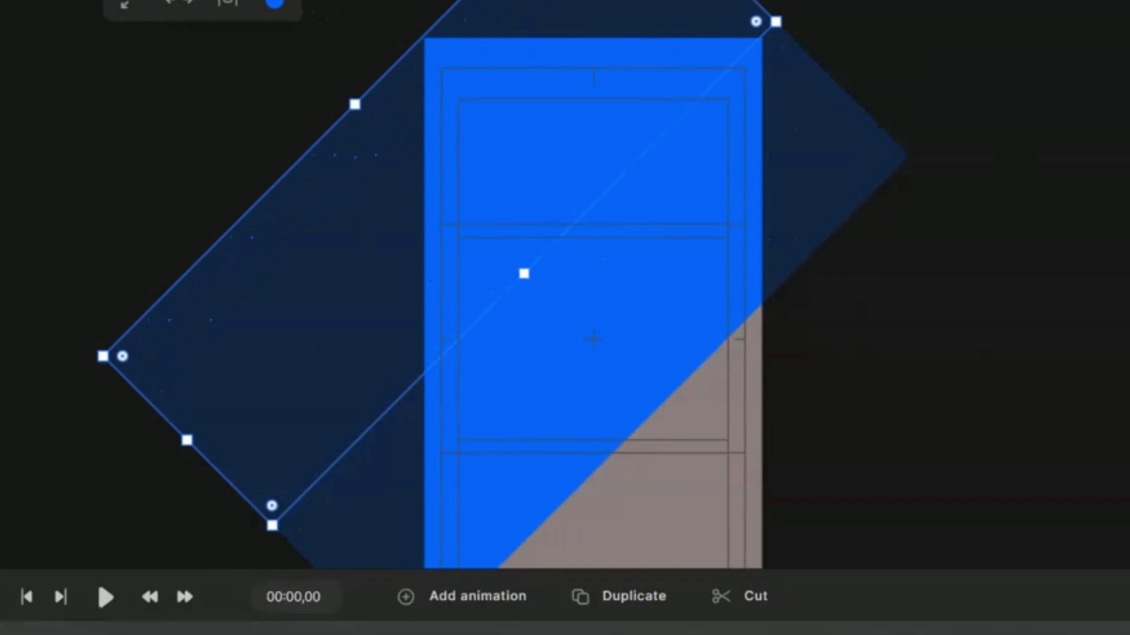
click(635, 596)
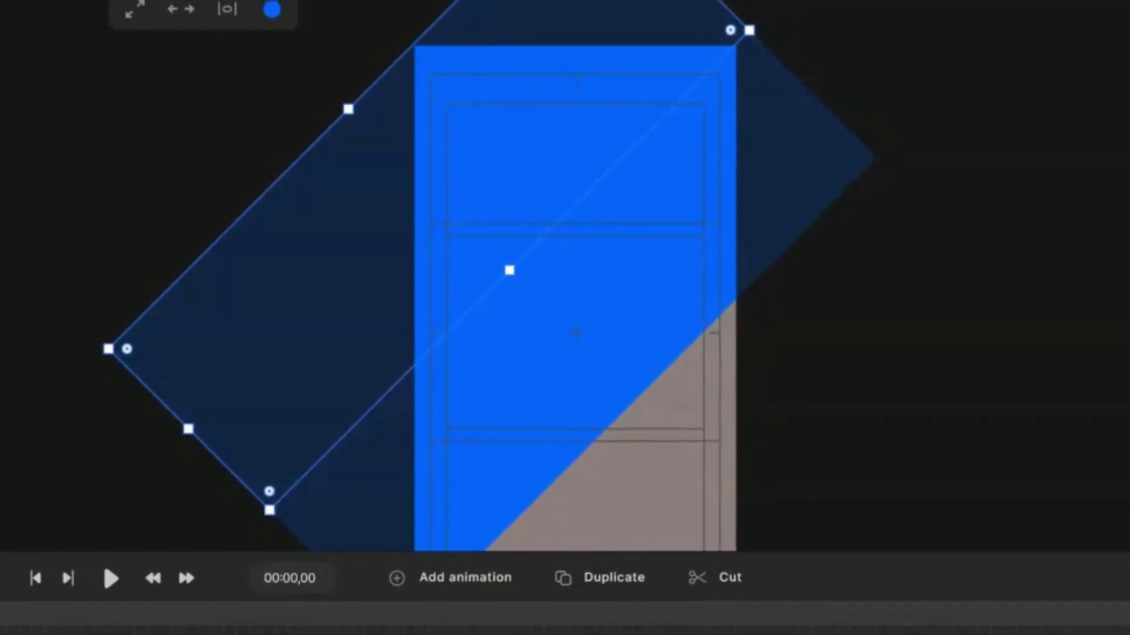
drag(360, 332, 538, 497)
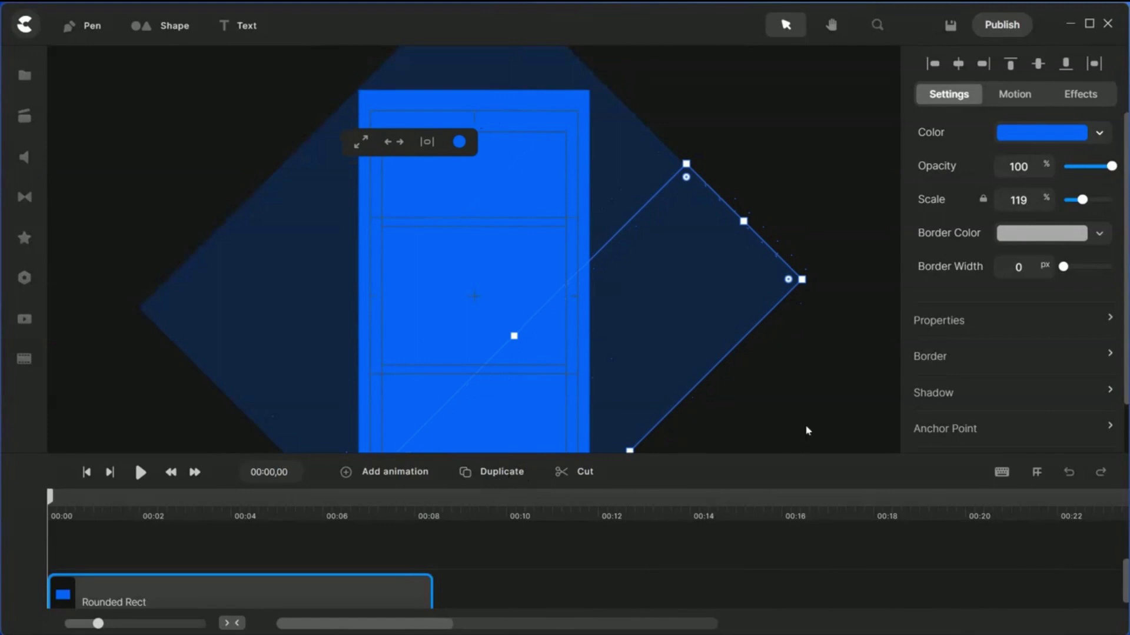
click(781, 387)
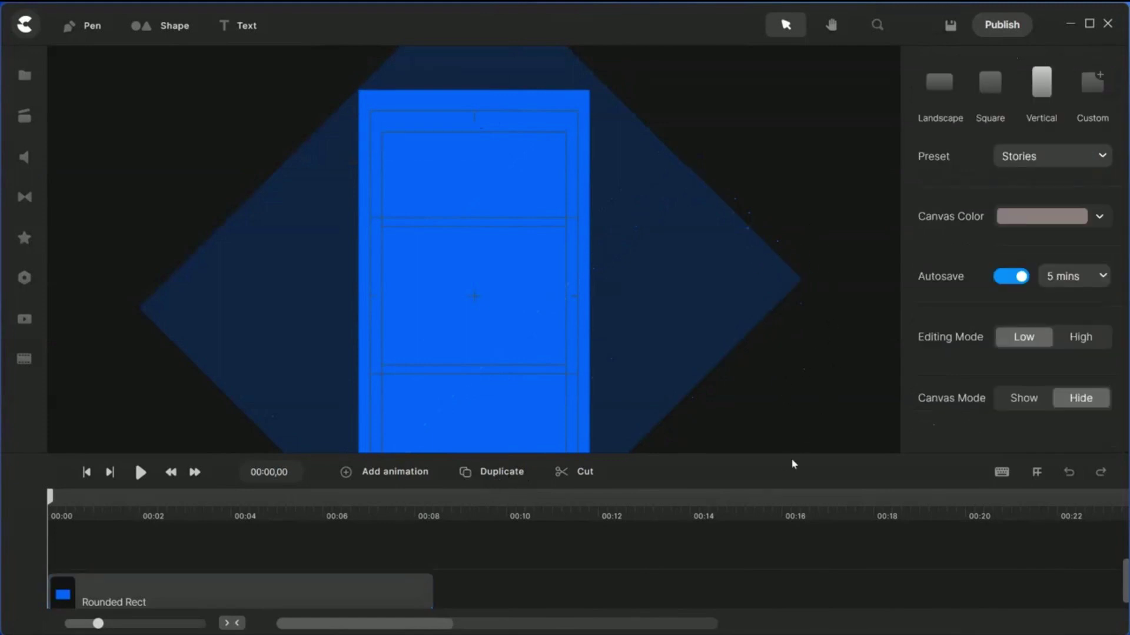
- Enlarge the canvas area and extend the lower-right rectangle's outer edge slightly to cover the canvas's bottom-right corner
drag(794, 450, 800, 563)
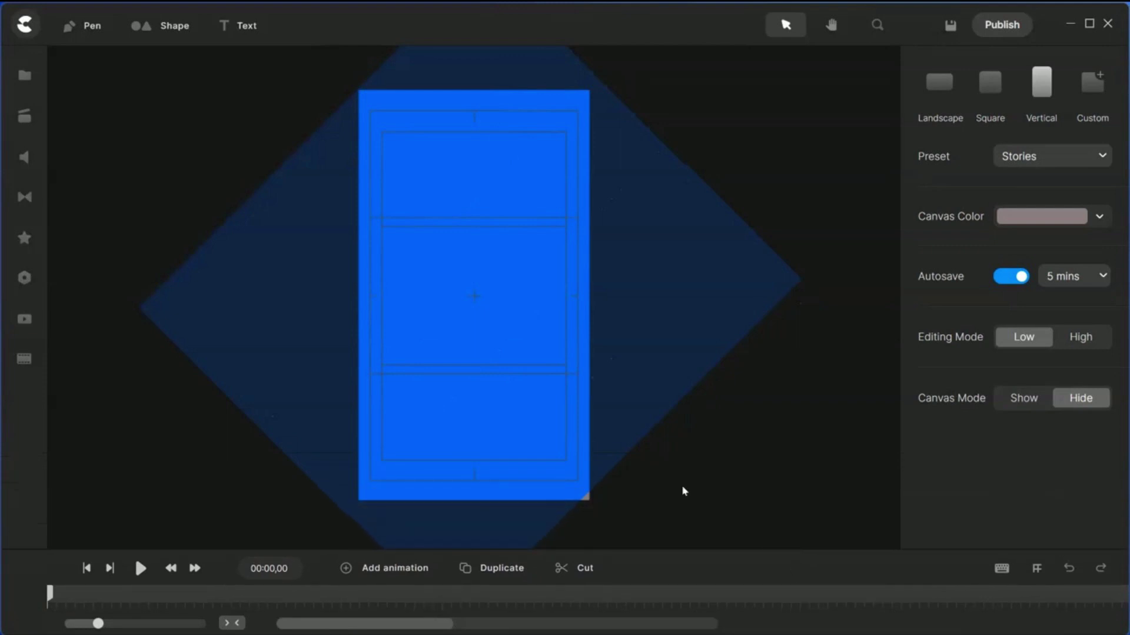
click(604, 422)
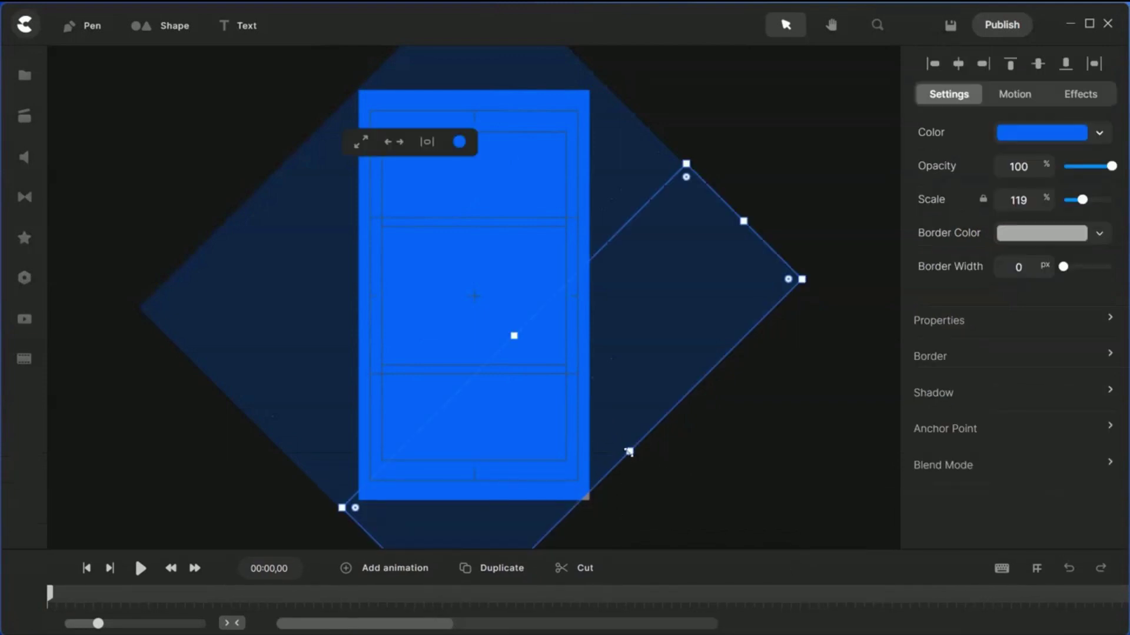
drag(629, 451, 635, 457)
click(795, 458)
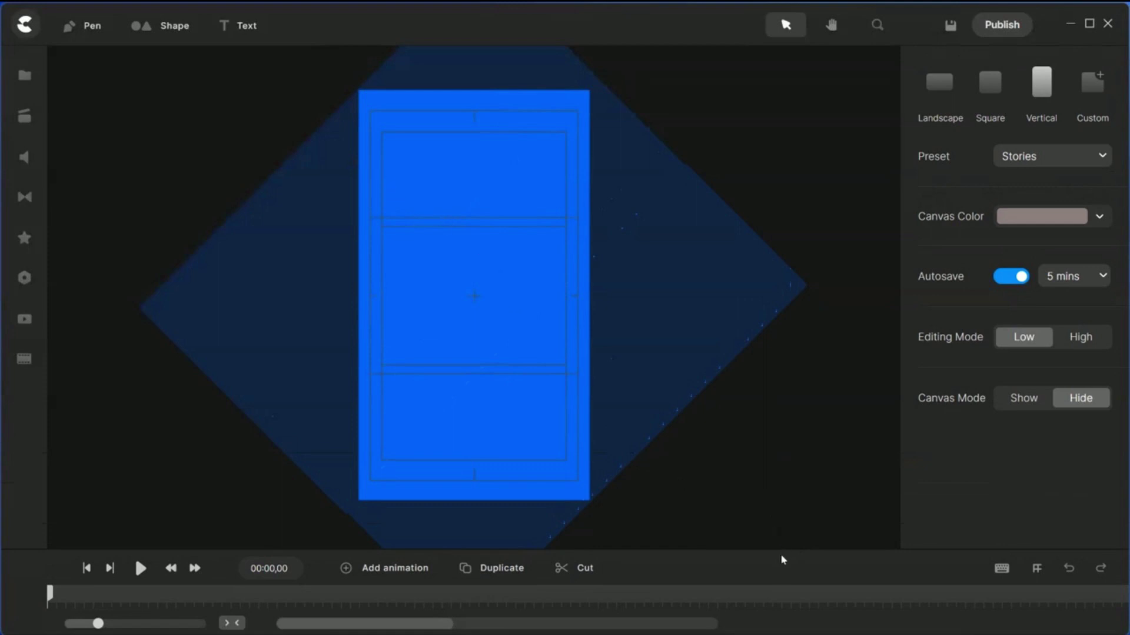
- Enlarge the timeline area and rename the upper-left diagonal rectangle's layer as 1
drag(778, 551, 759, 373)
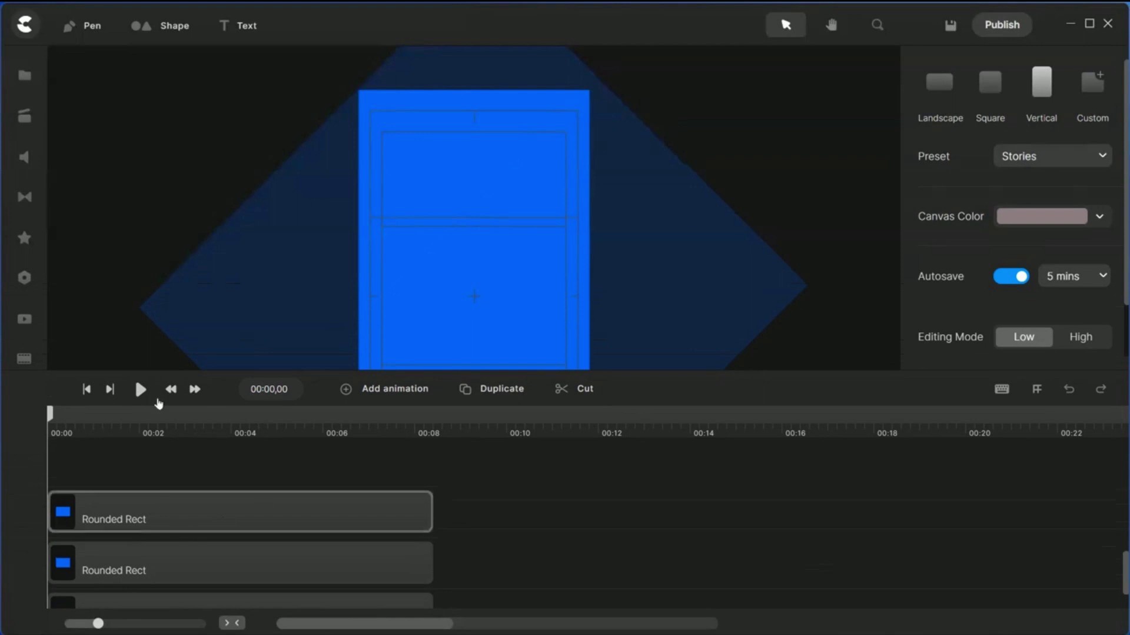
click(236, 260)
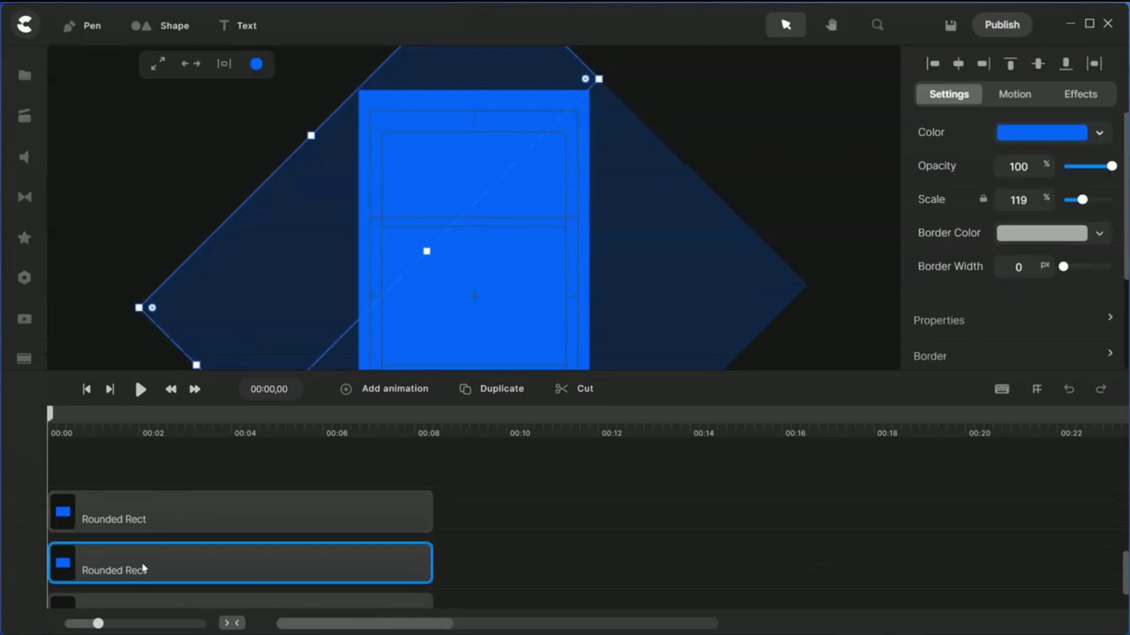
right_click(119, 571)
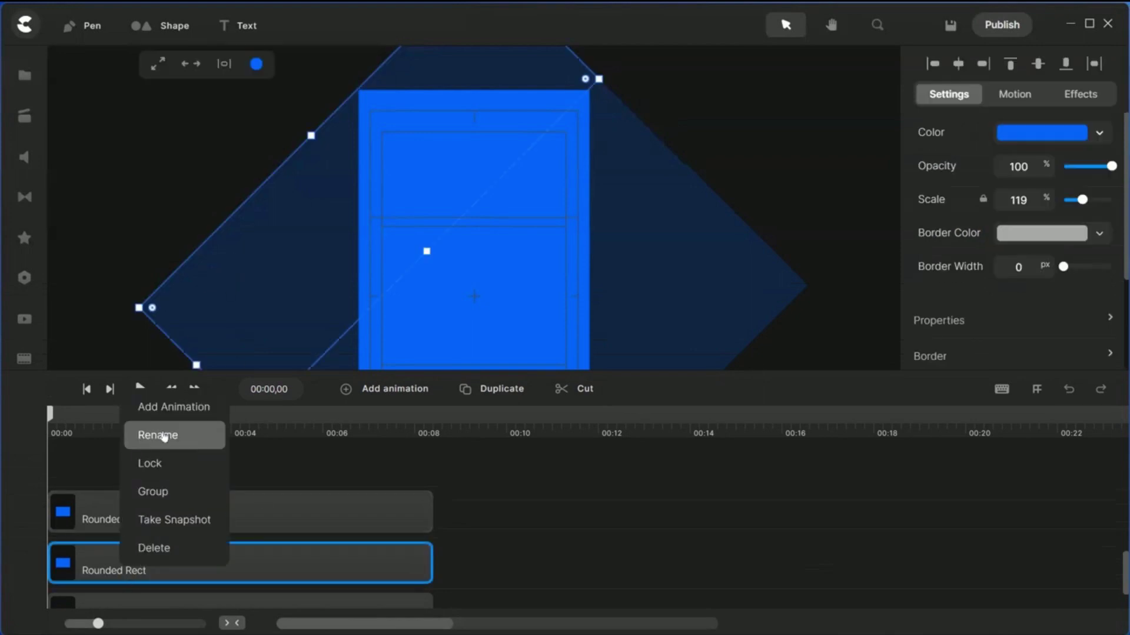
click(159, 434)
text(1)
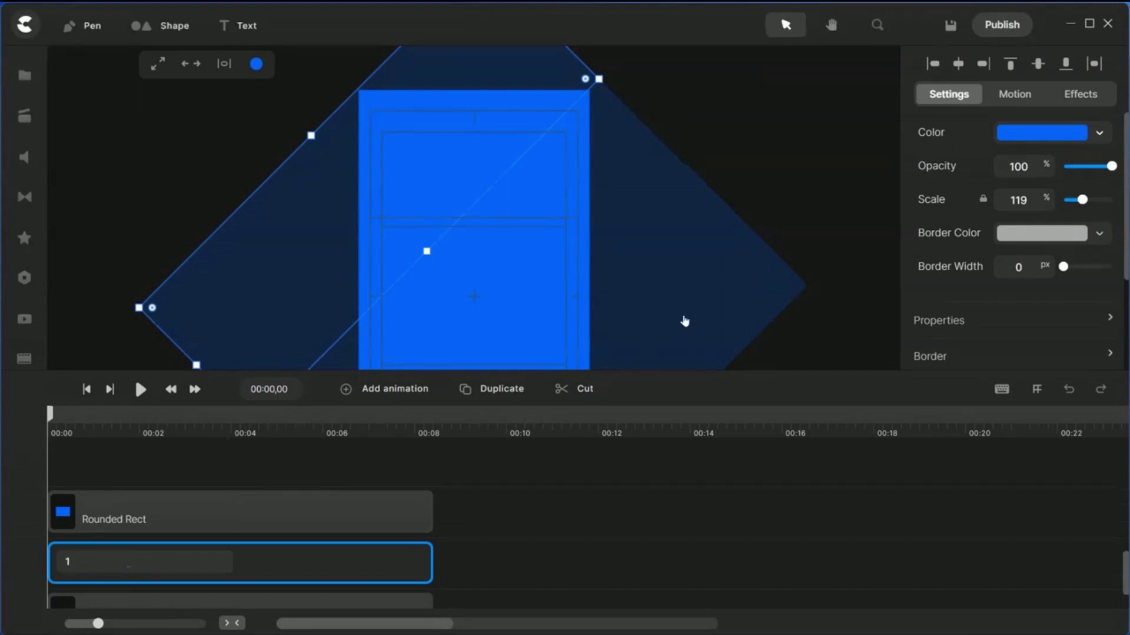
- Rename the lower-right diagonal rectangle's layer as 3
click(722, 306)
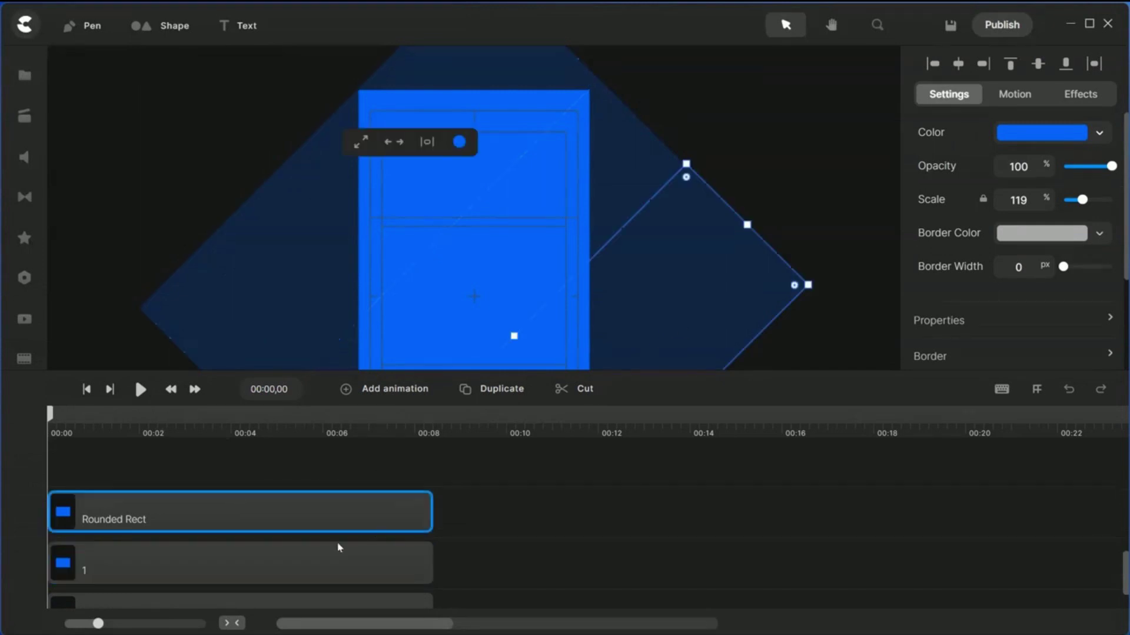
right_click(268, 529)
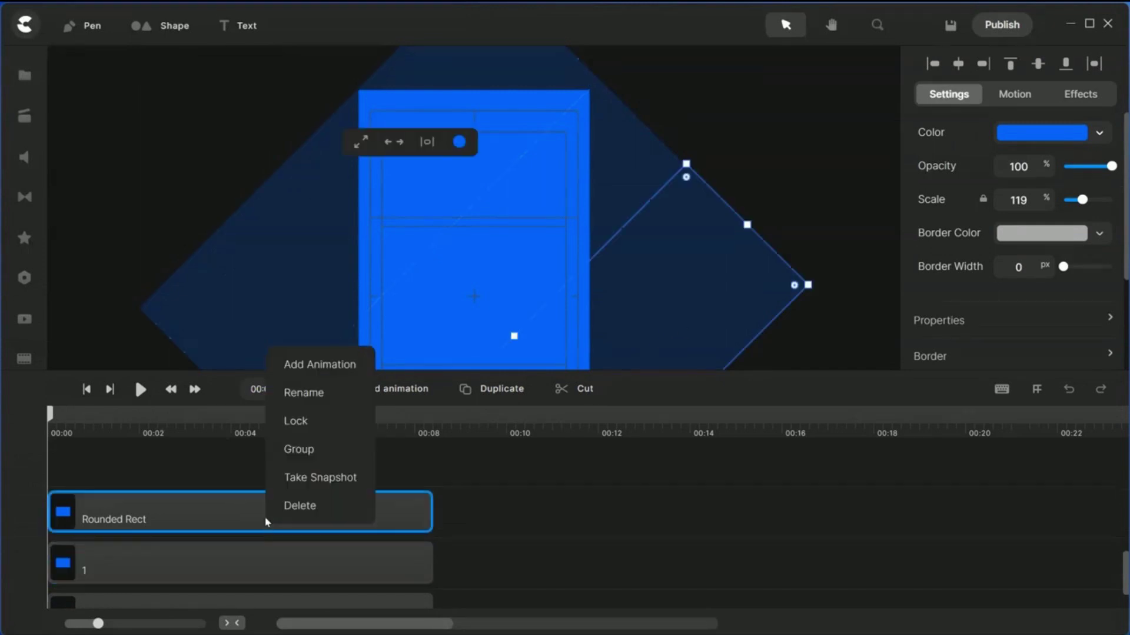
click(317, 396)
text(1)
click(557, 555)
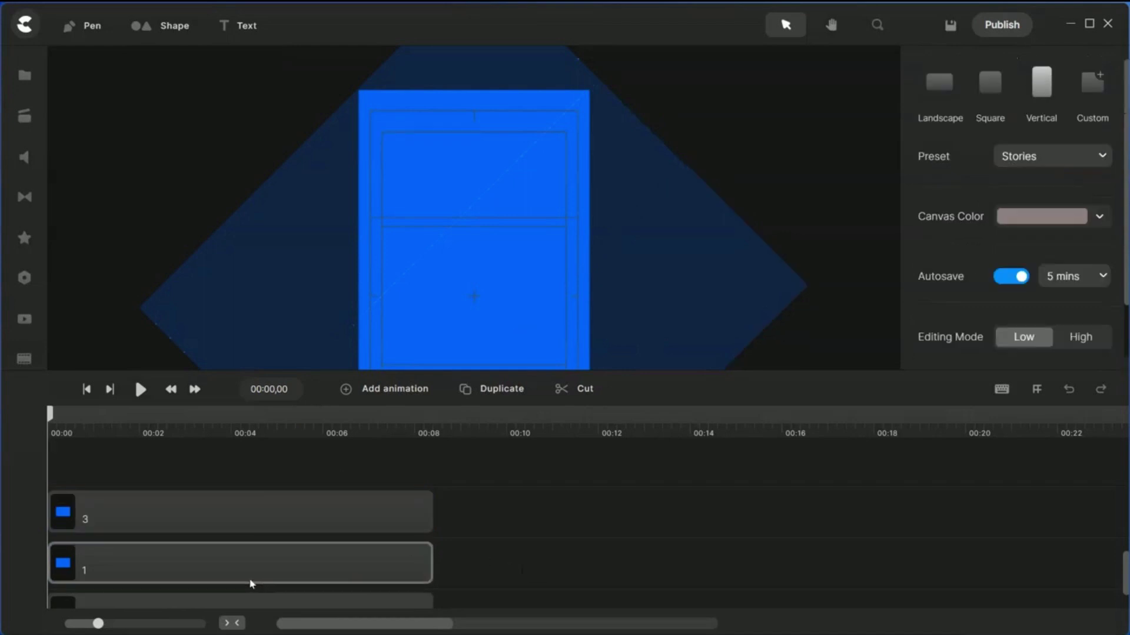
- Rename the middle diagonal rectangle's layer as 2
scroll(228, 575, down, 1)
click(196, 532)
right_click(197, 532)
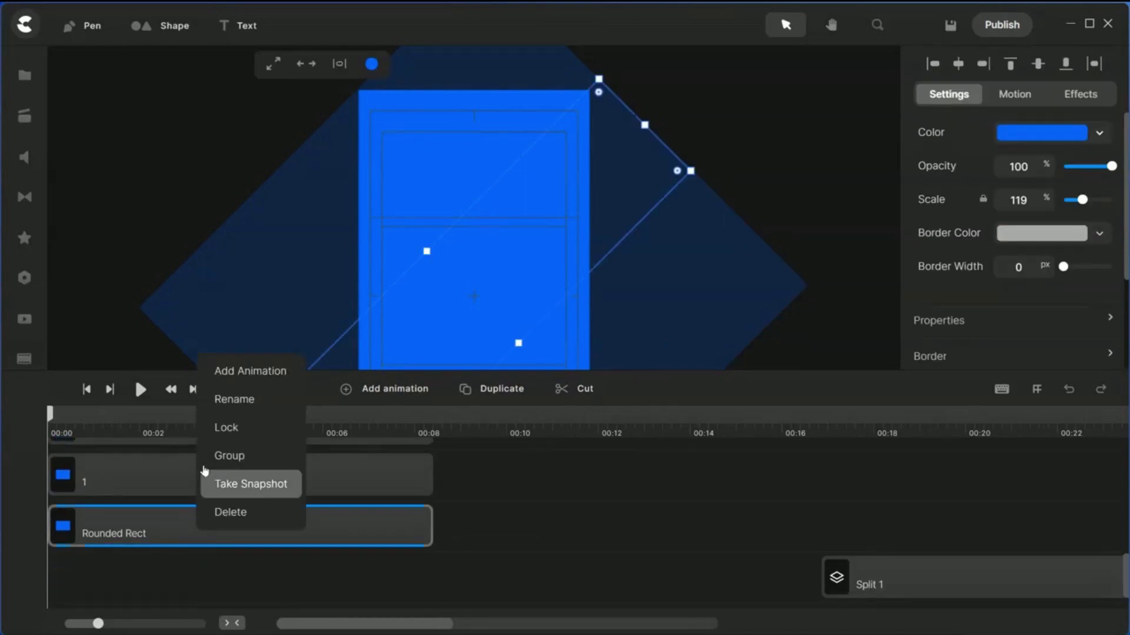
click(245, 401)
text(2)
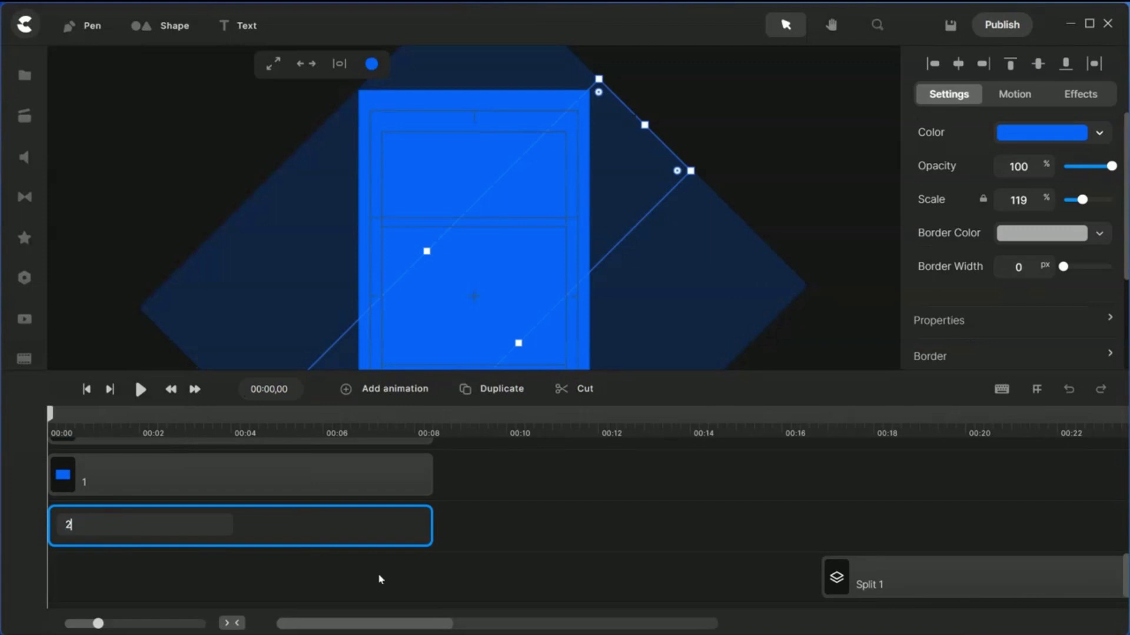
click(560, 522)
- Reorder the timeline layers so that layer 3 sits below layer 2
scroll(347, 494, up, 2)
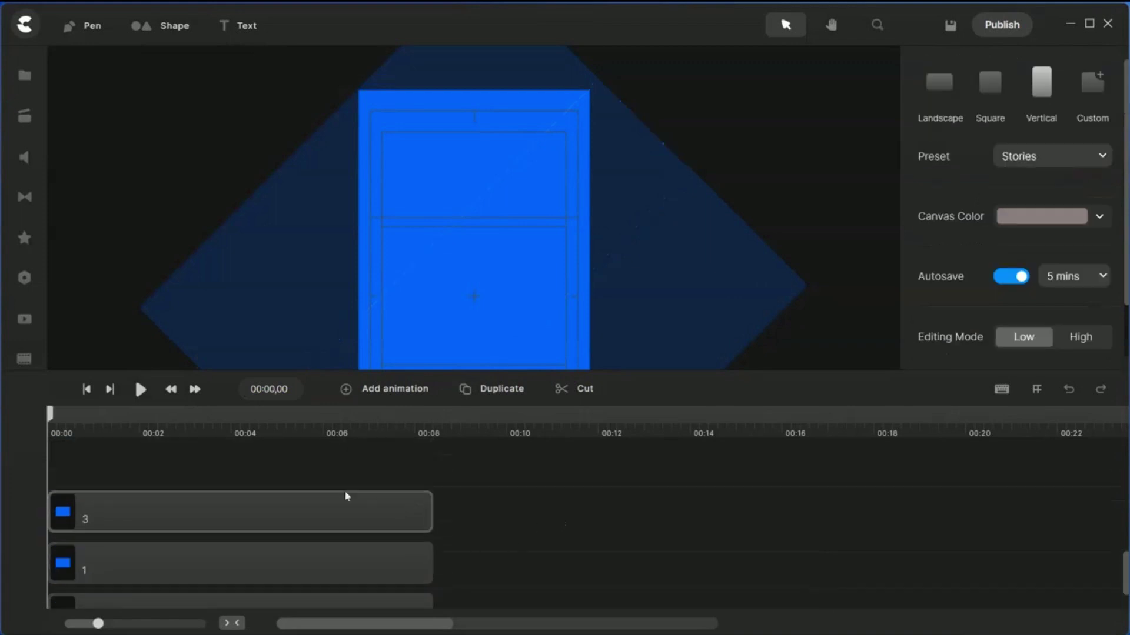
drag(279, 519, 247, 547)
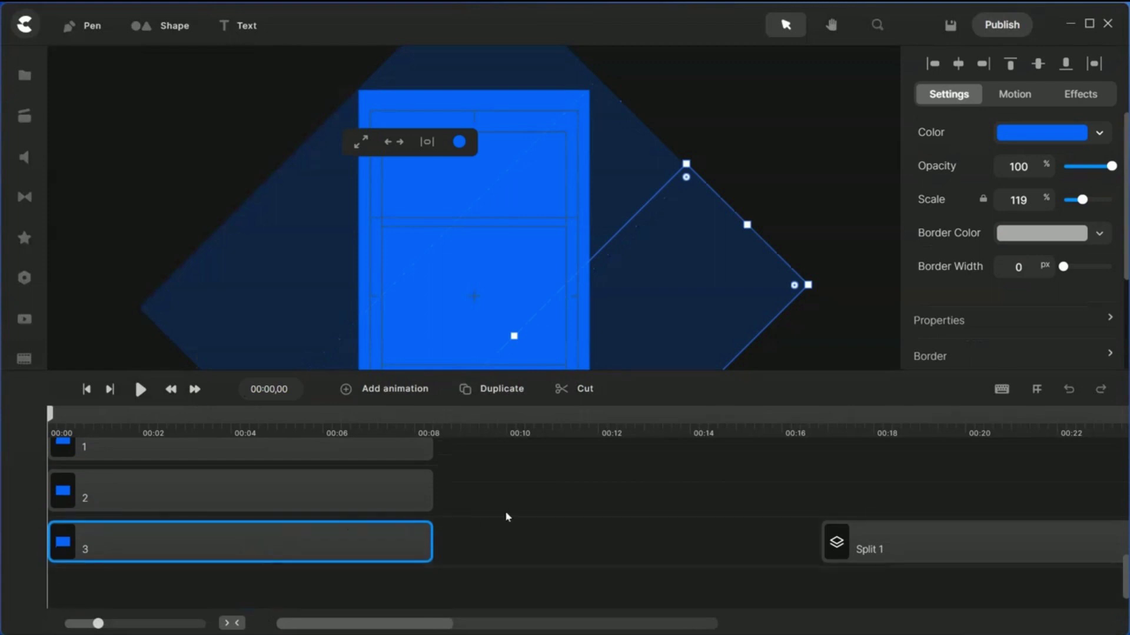
click(568, 472)
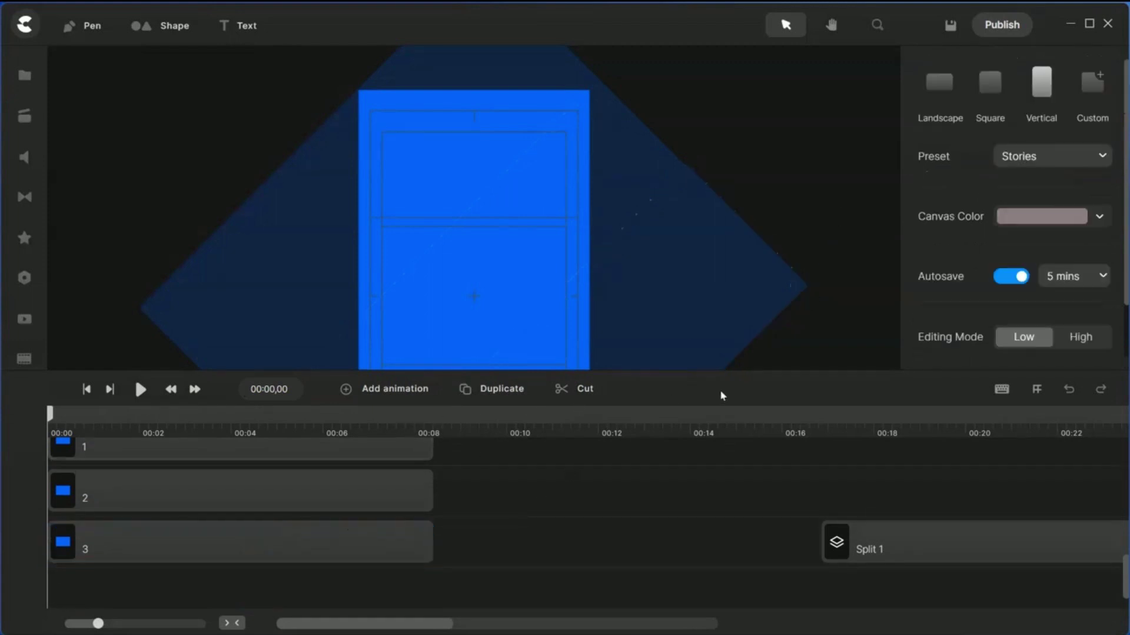
- Add the skateboarder video from the project media to the canvas, above the three rectangle layers
scroll(450, 473, up, 3)
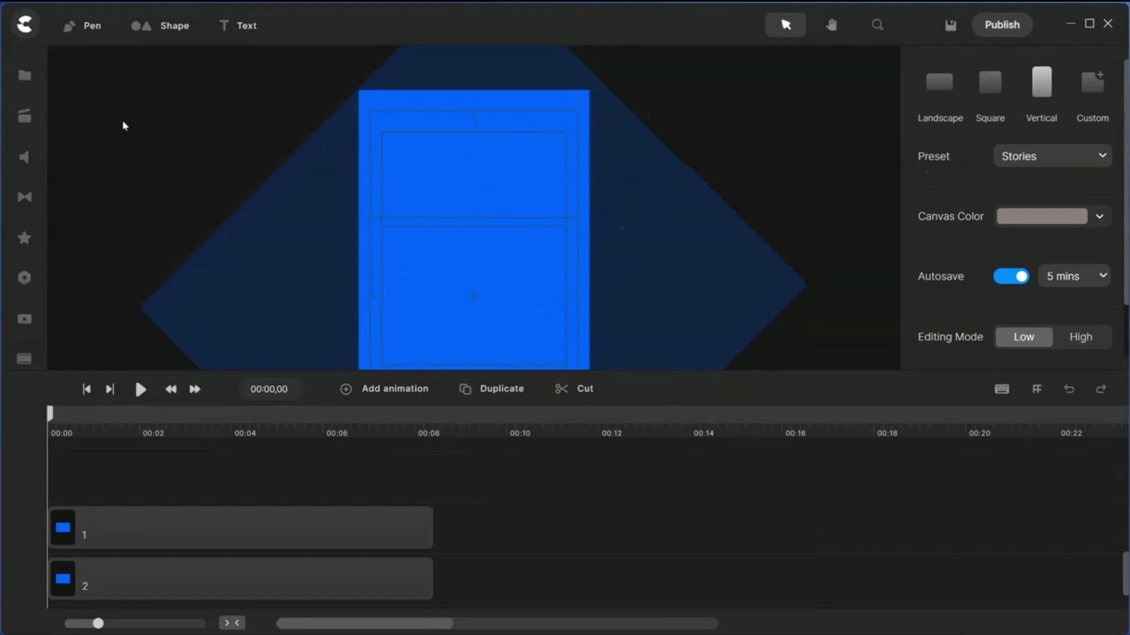
click(24, 76)
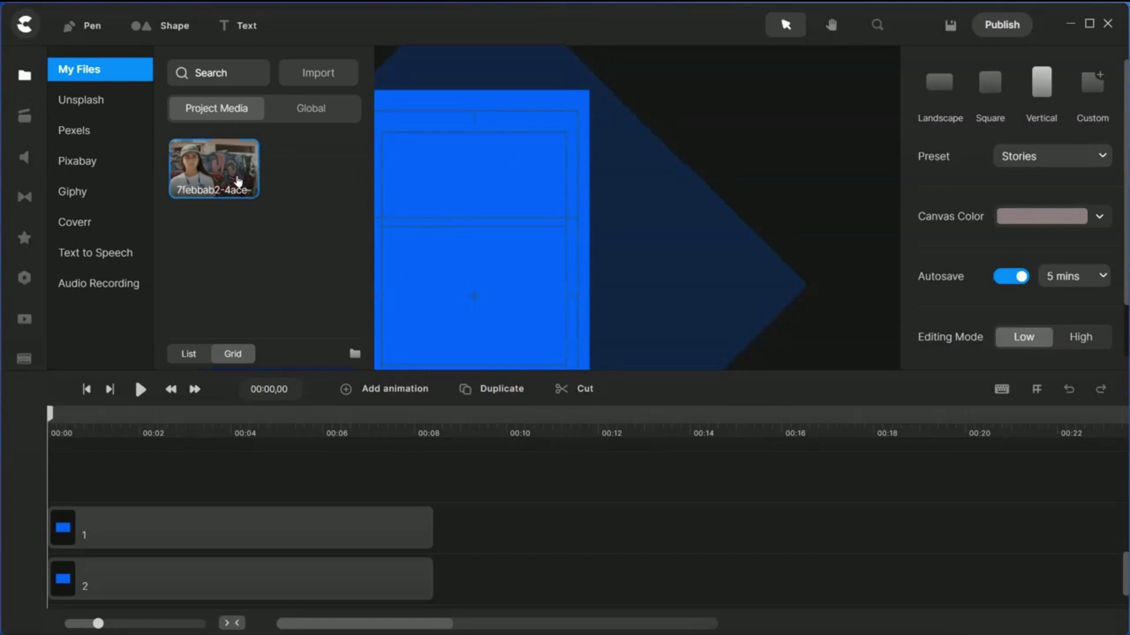
drag(210, 170, 583, 235)
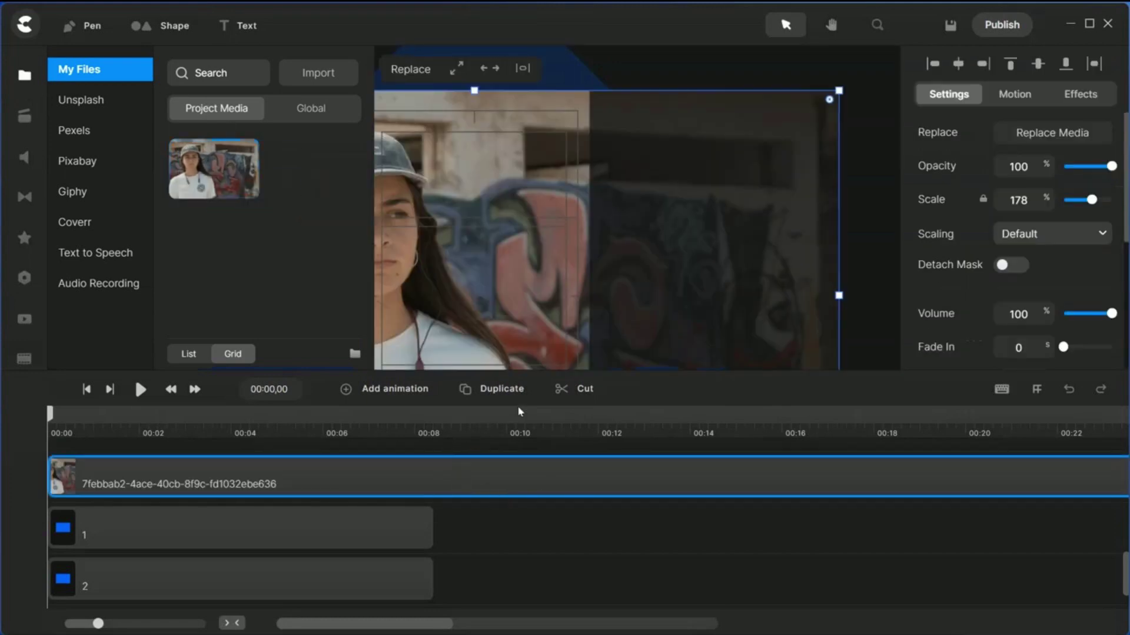
- Trim about 9 seconds off the video clip's start in two passes, moving the clip back to the timeline's beginning each time
click(436, 433)
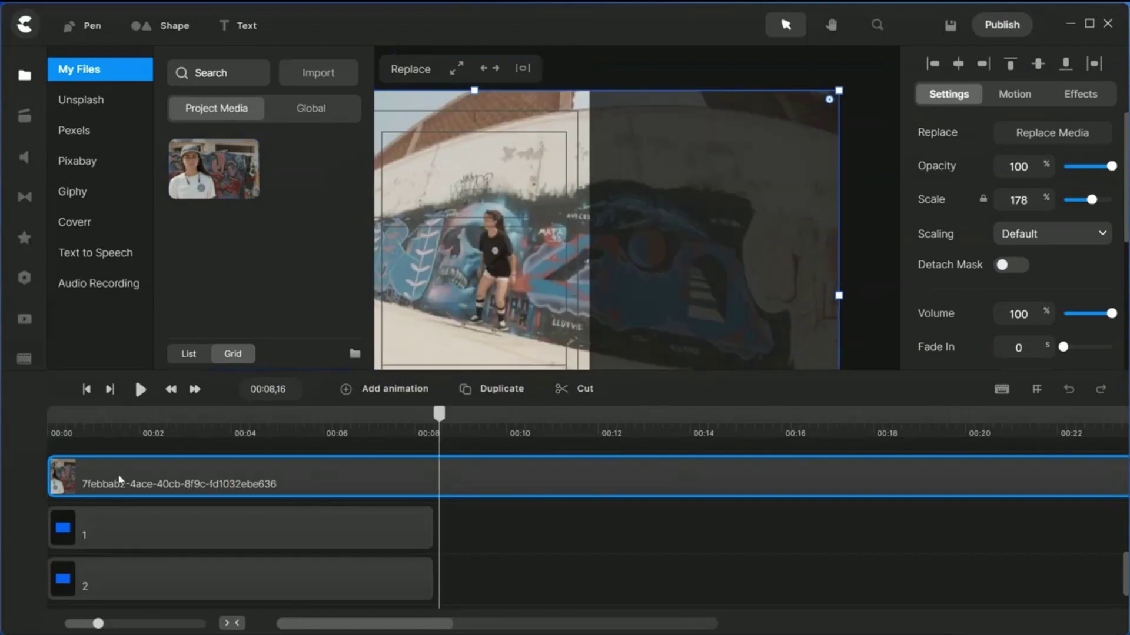
drag(49, 479, 341, 507)
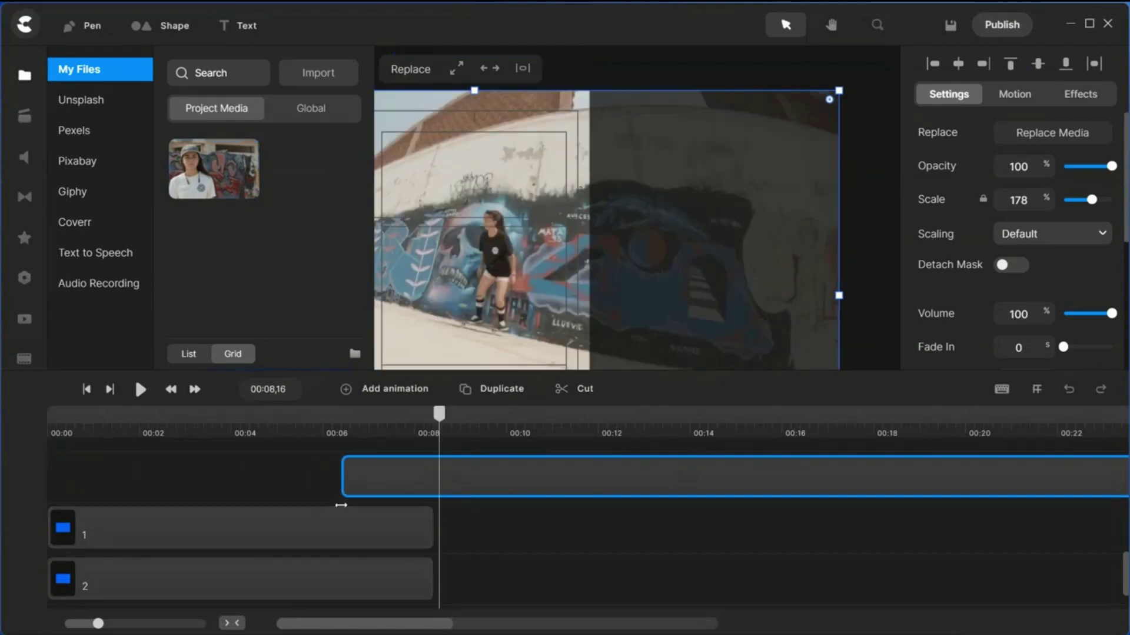
drag(525, 477, 154, 472)
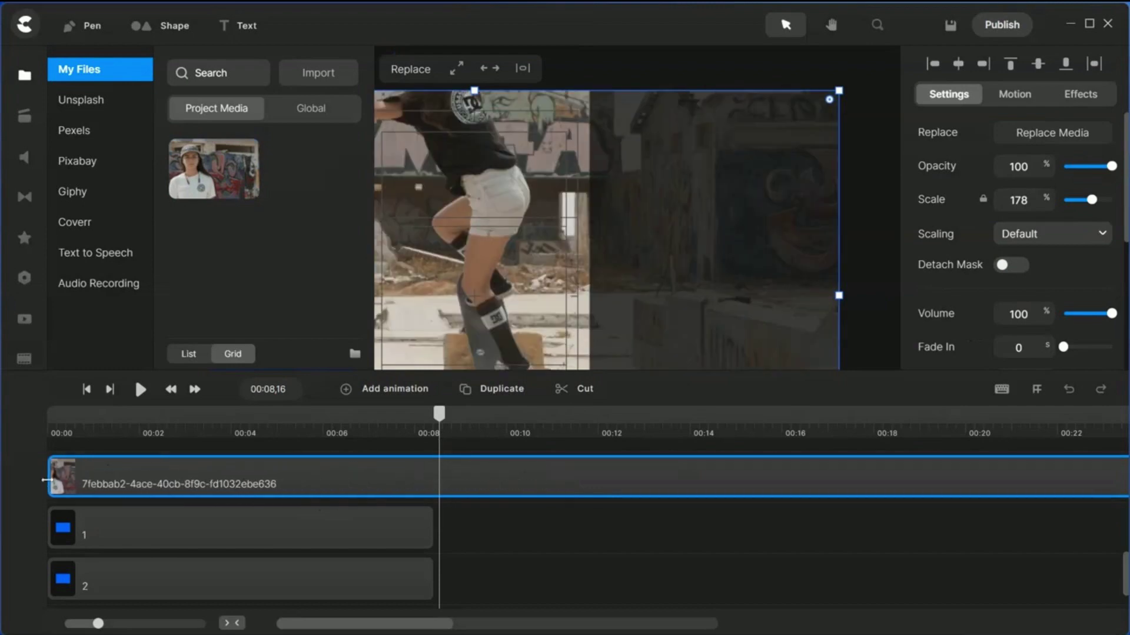
drag(49, 486, 181, 486)
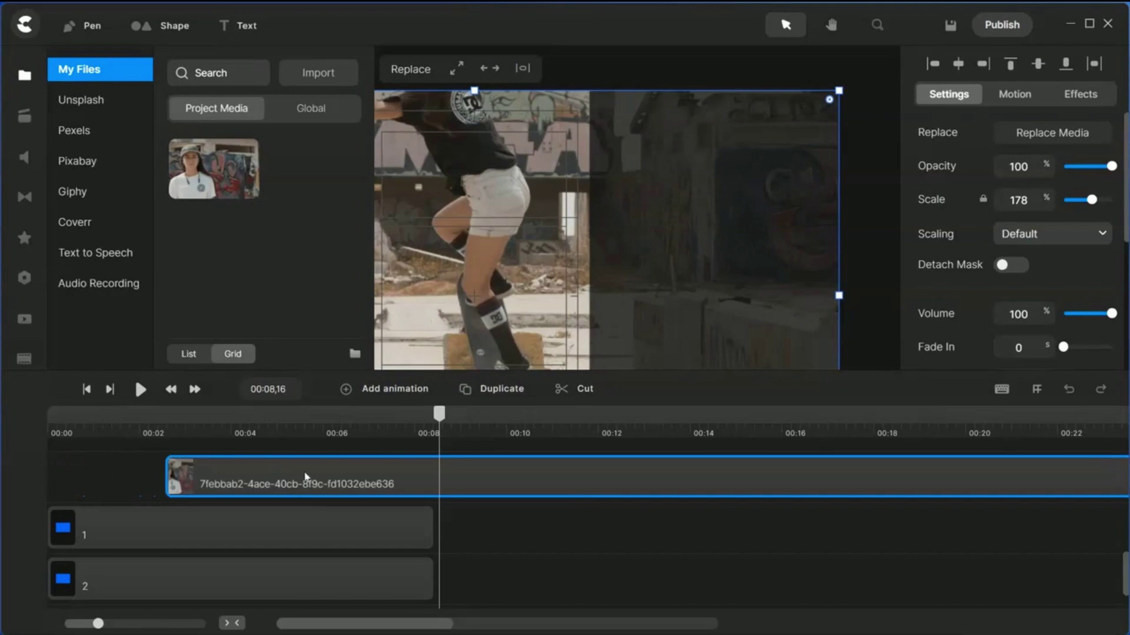
drag(302, 477, 178, 478)
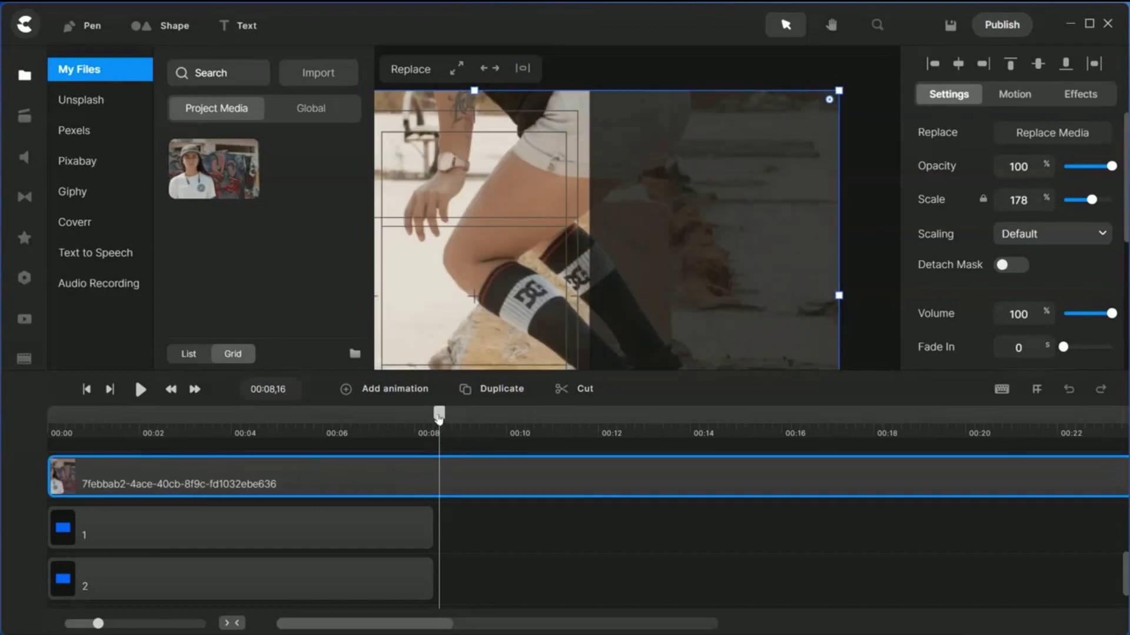
- Cut the video clip at 00:08,13, where the rectangle layers end, and delete the remaining part
drag(439, 415, 433, 416)
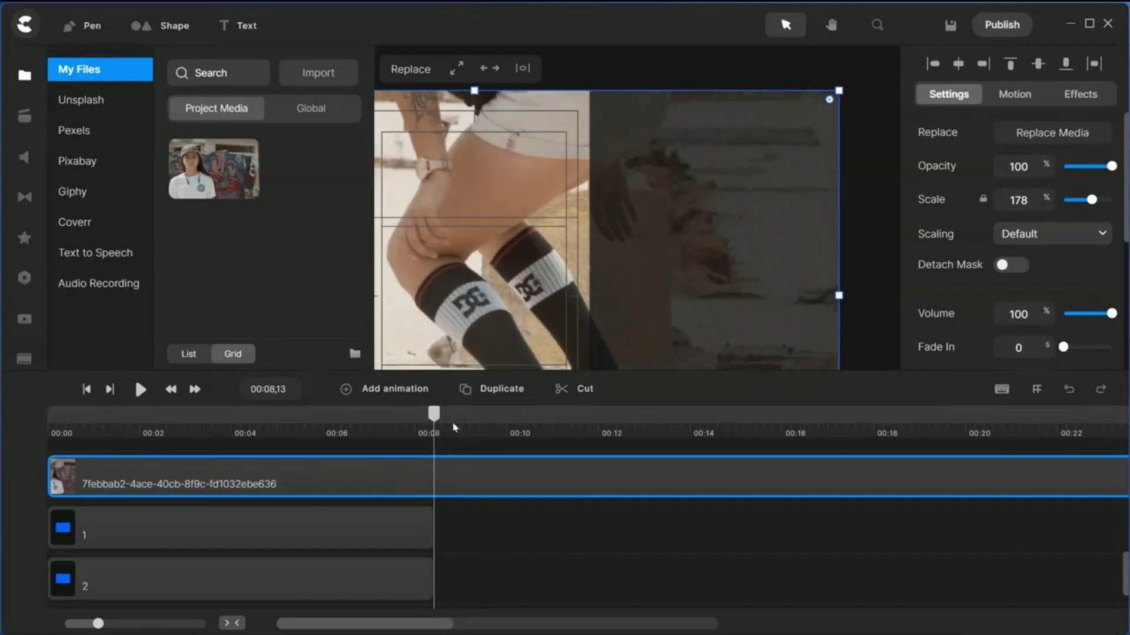
click(560, 389)
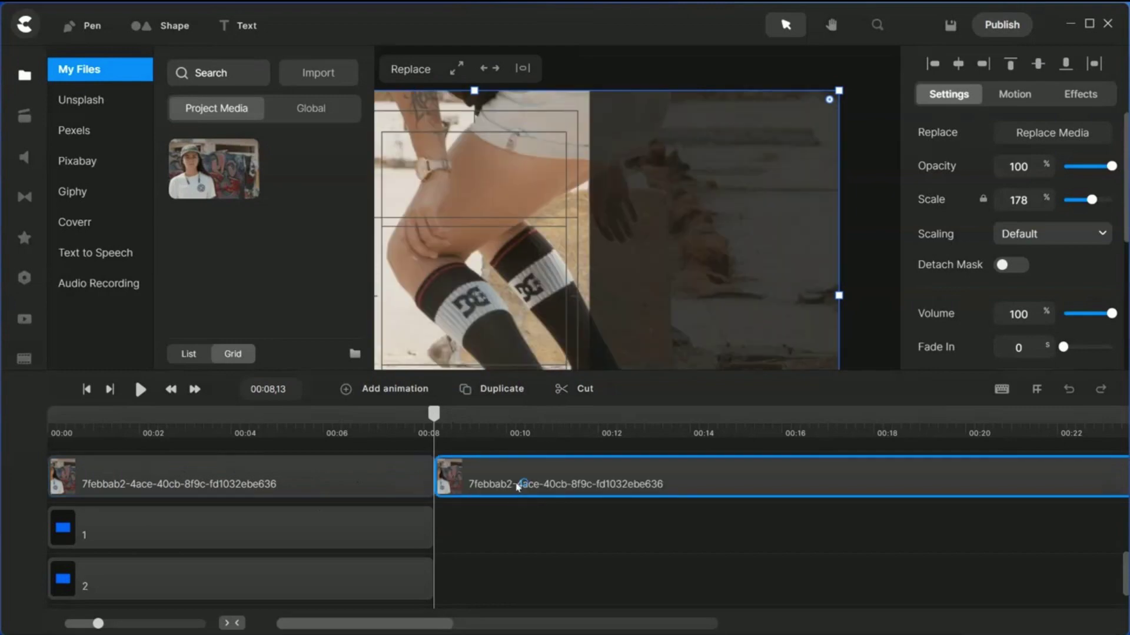
key(Delete)
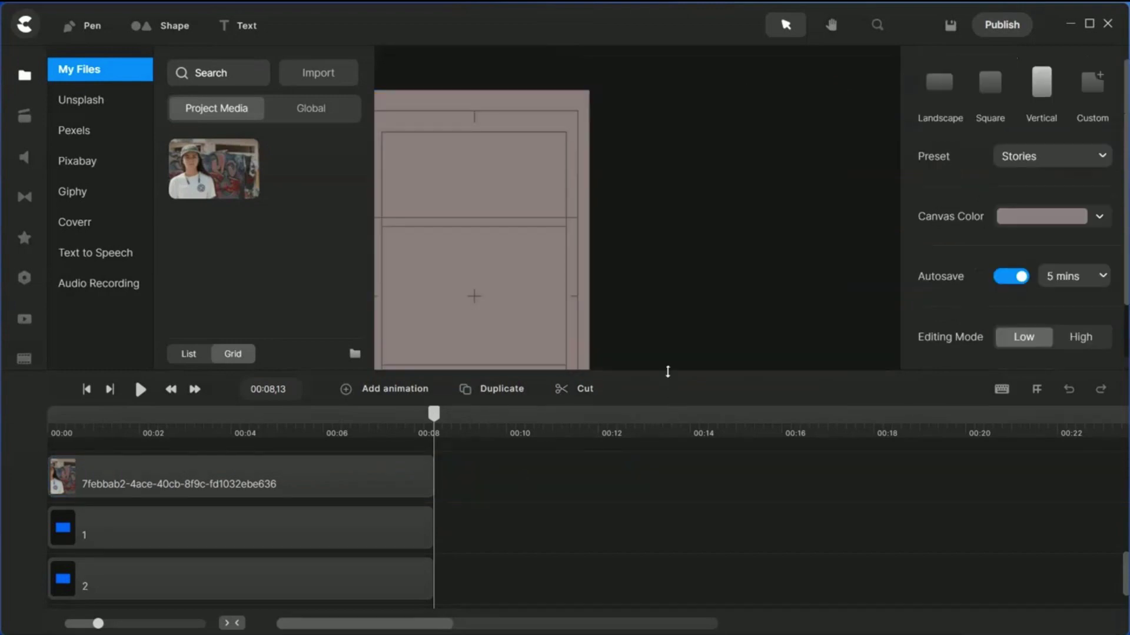
- Set the playhead to 00:06,05 and fit the video clip to the canvas width
drag(668, 372, 668, 360)
scroll(525, 501, up, 1)
click(355, 547)
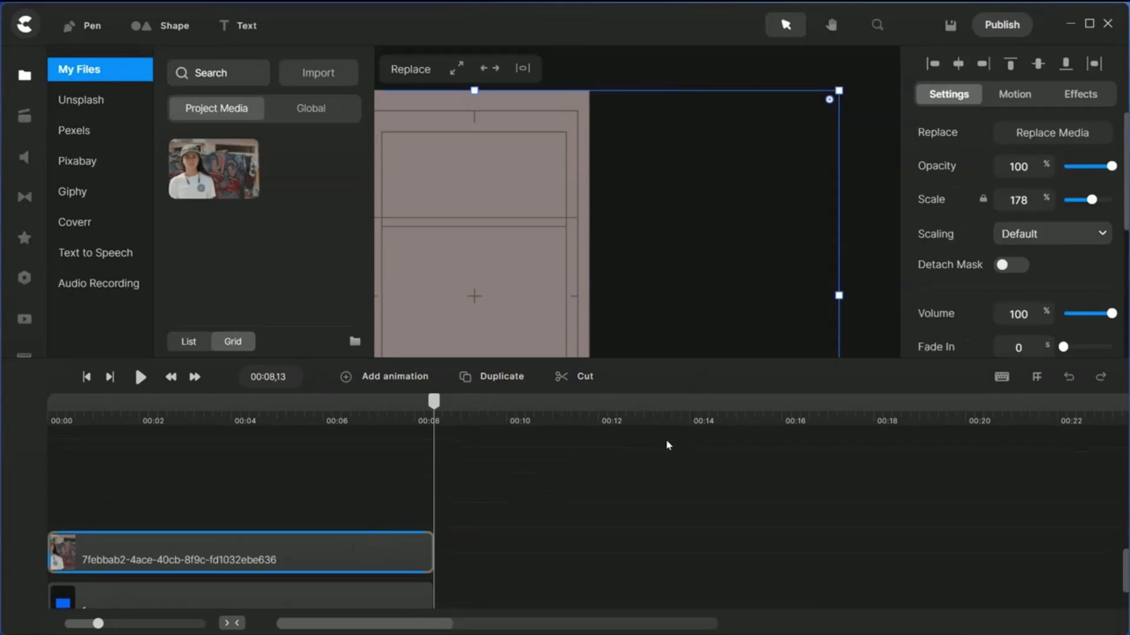
click(642, 476)
click(331, 401)
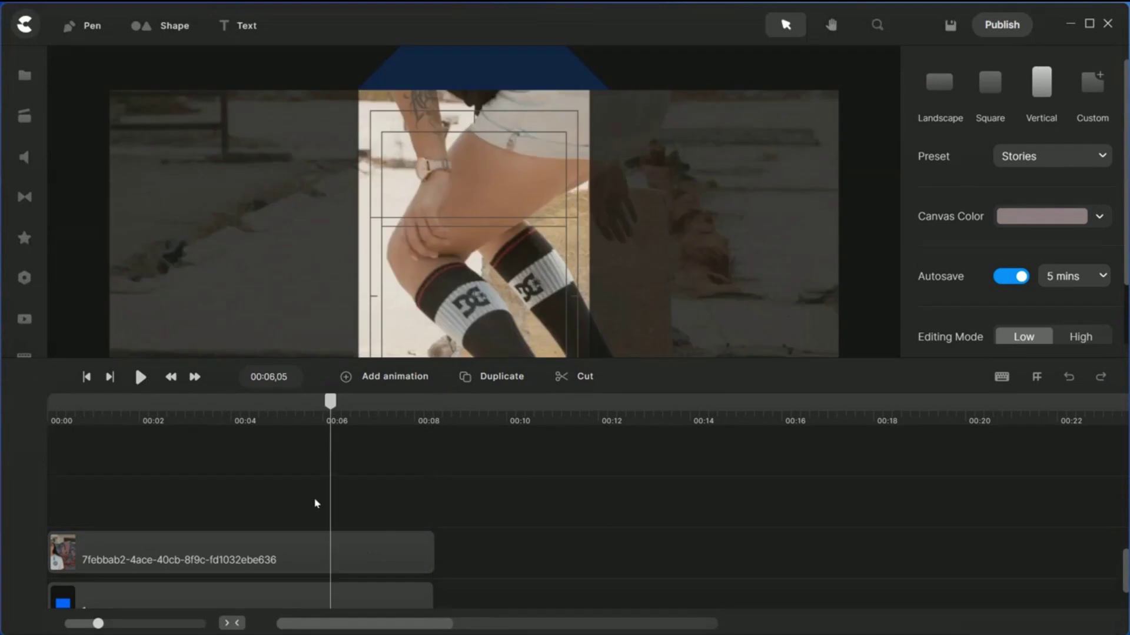
click(292, 553)
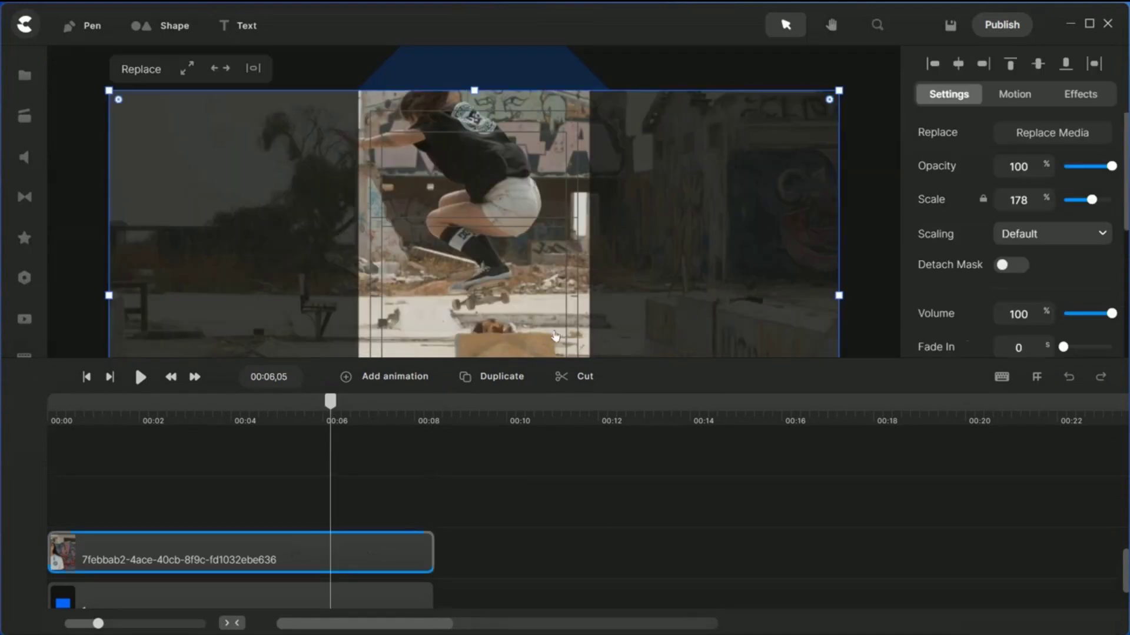
click(217, 69)
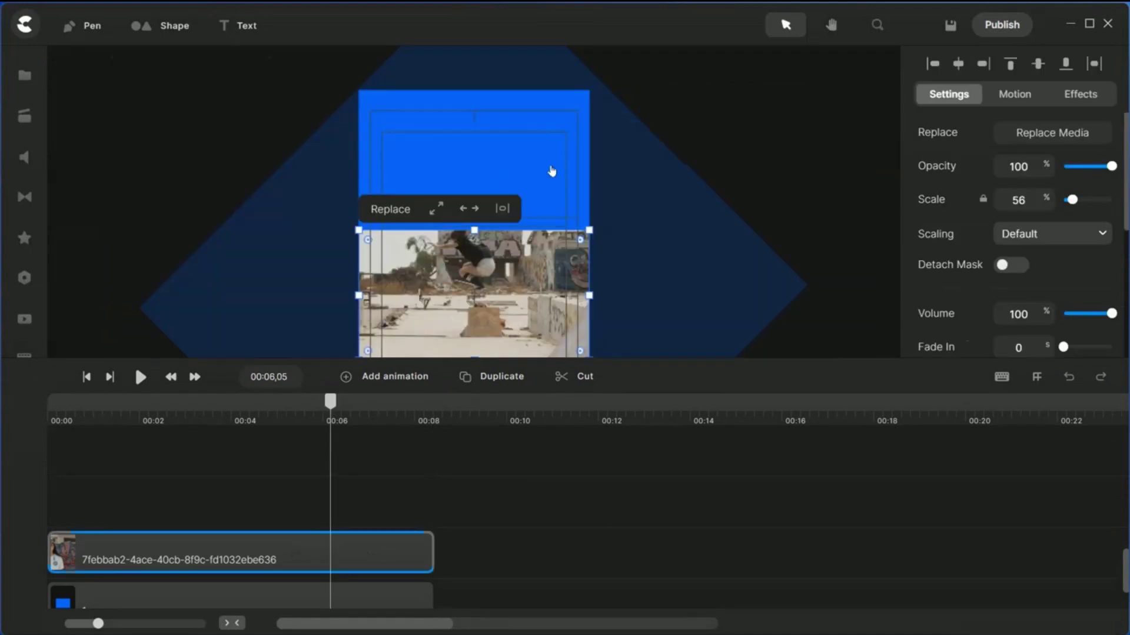
- Enlarge the canvas area and recolor the middle diagonal rectangle to a muted grayish blue
drag(844, 361, 827, 493)
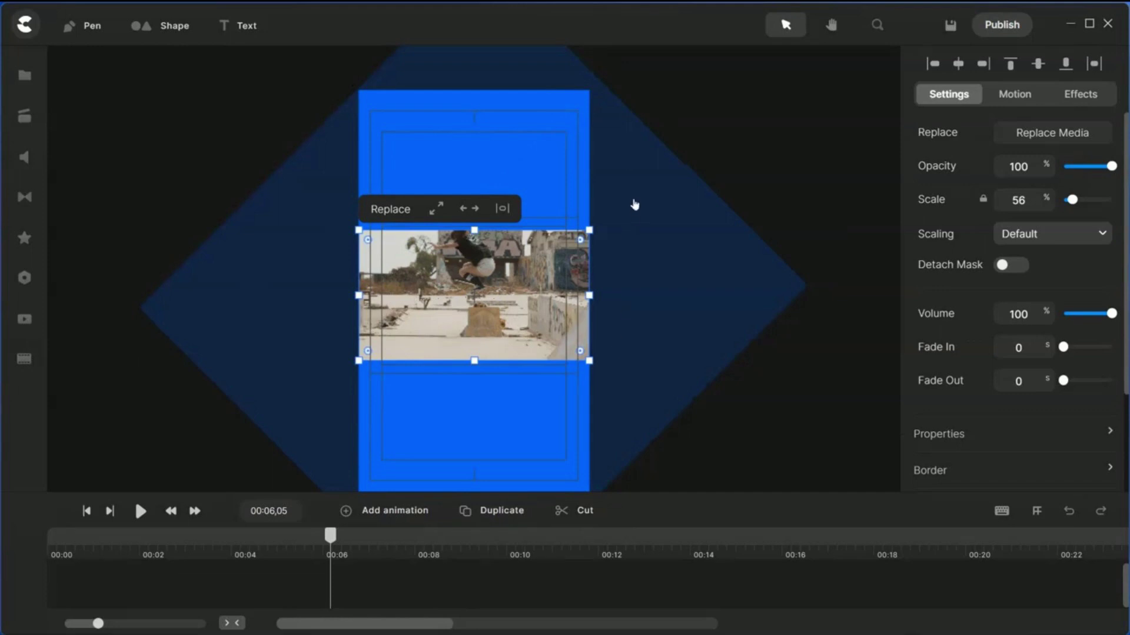
click(632, 175)
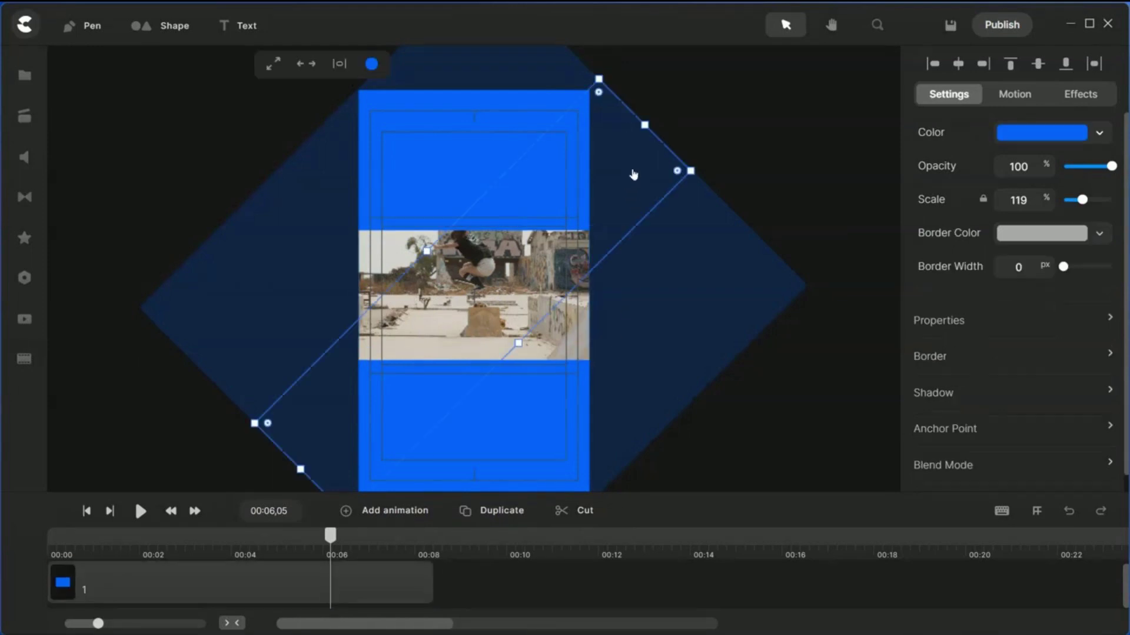
click(1099, 136)
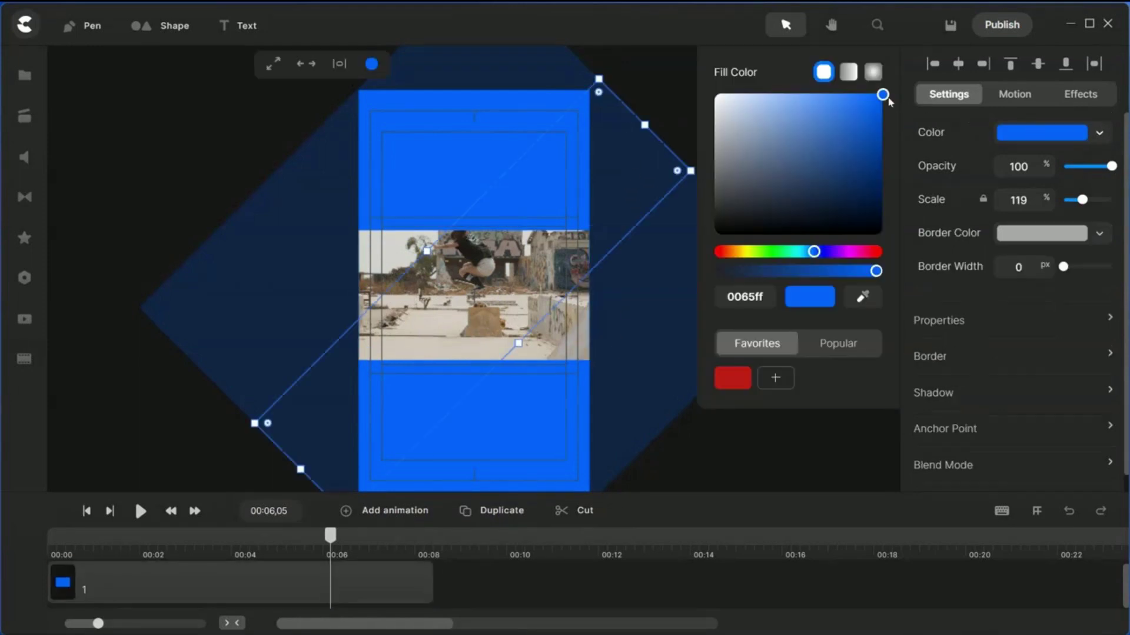
drag(882, 95, 807, 141)
click(283, 280)
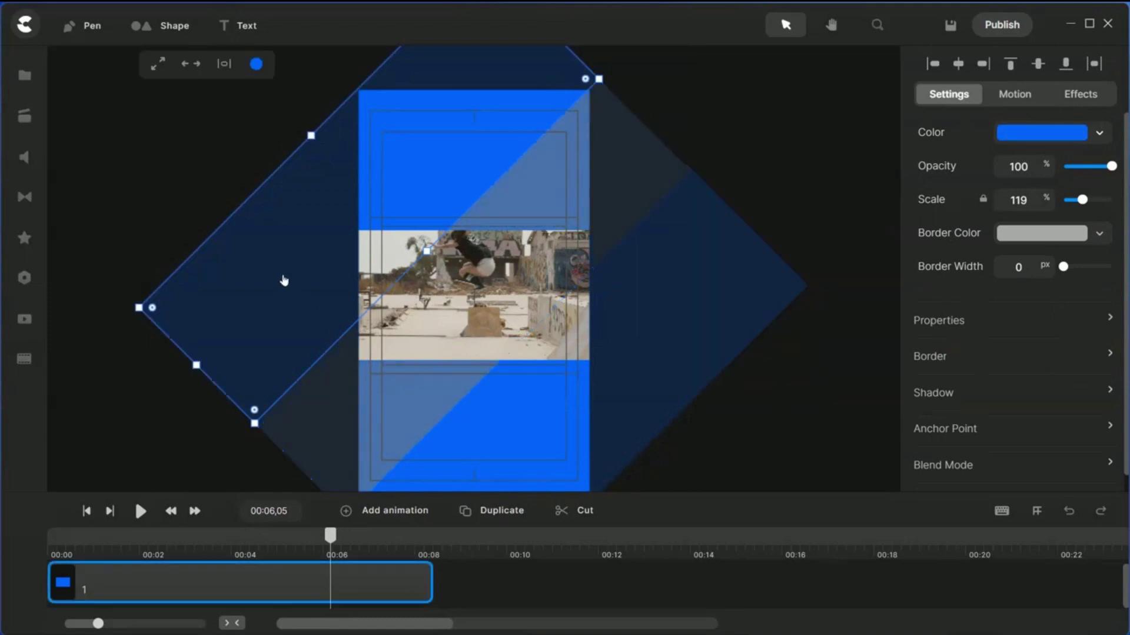
- Move the video to the canvas's top edge and enlarge it to 100% scale to cover the upper-left section
click(476, 297)
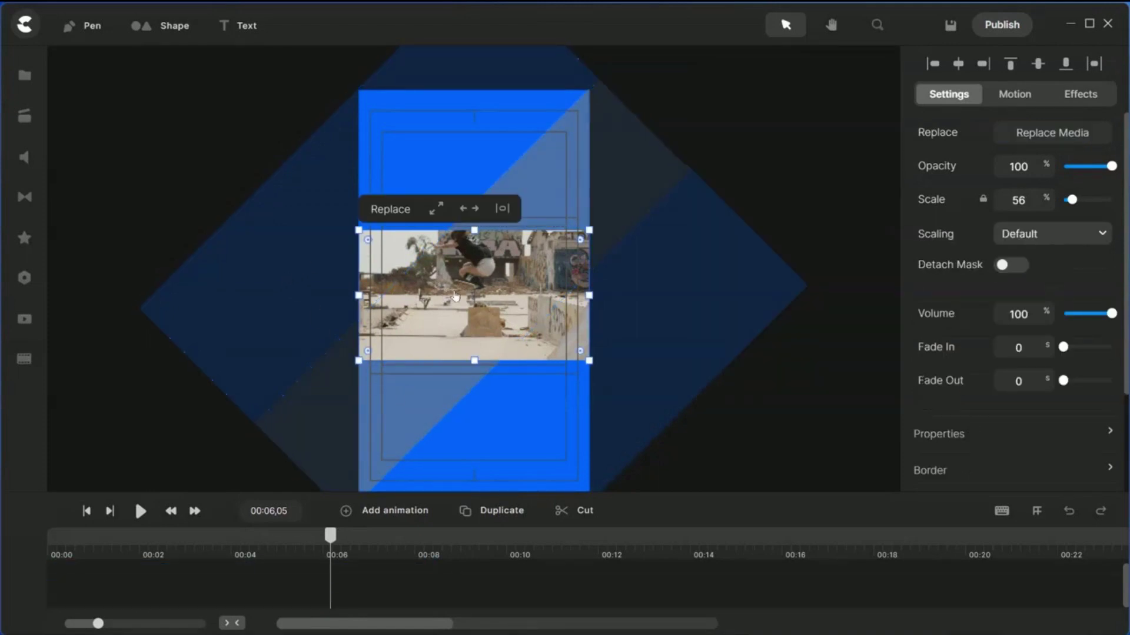
drag(447, 294, 449, 151)
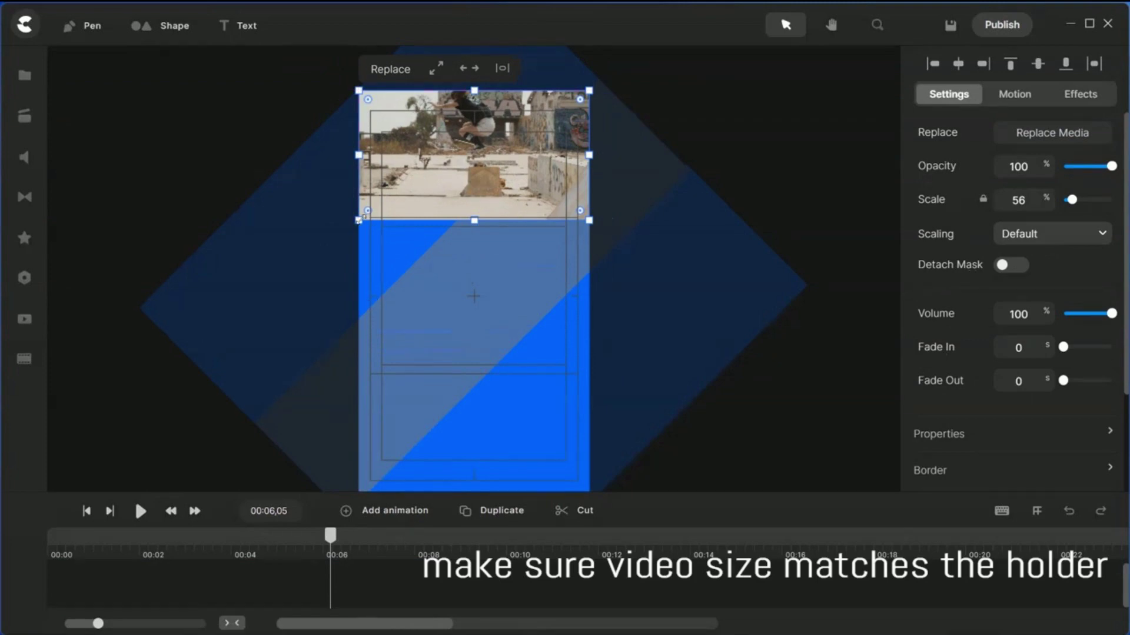
drag(359, 221, 202, 342)
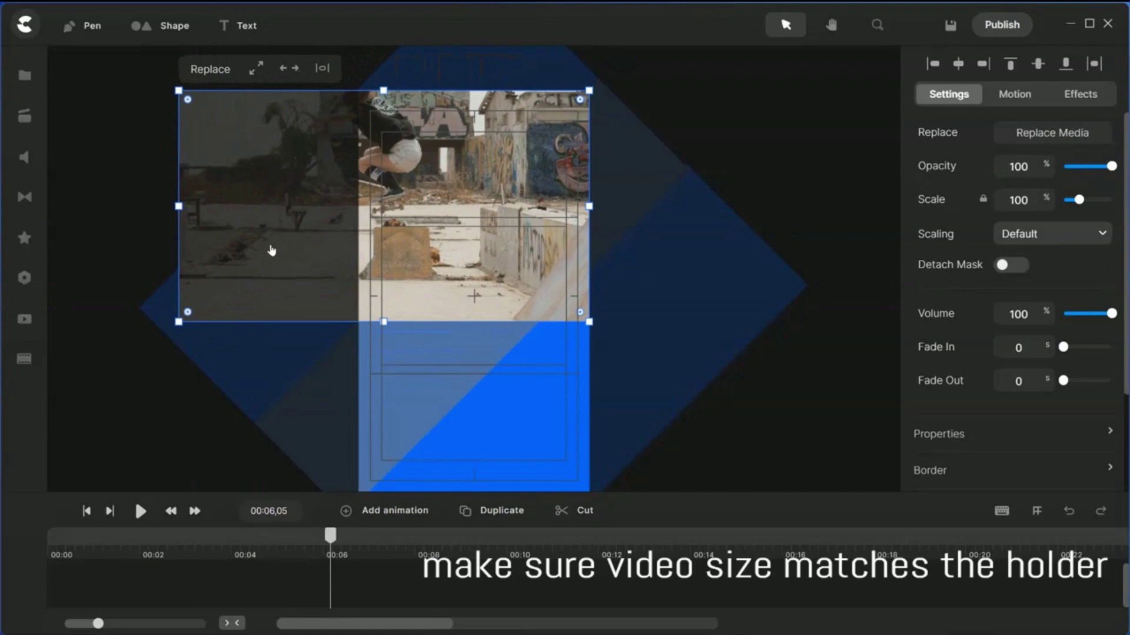
- Shift the enlarged video horizontally to the right so the jumping skateboarder falls within the canvas
key(shift+Right)
key(shift+Right)
key(shift+Right)
key(shift+Right)
key(shift+Right)
key(shift+Right)
key(shift+Right)
key(shift+Right)
key(shift+Right)
key(shift+Right)
key(shift+Right)
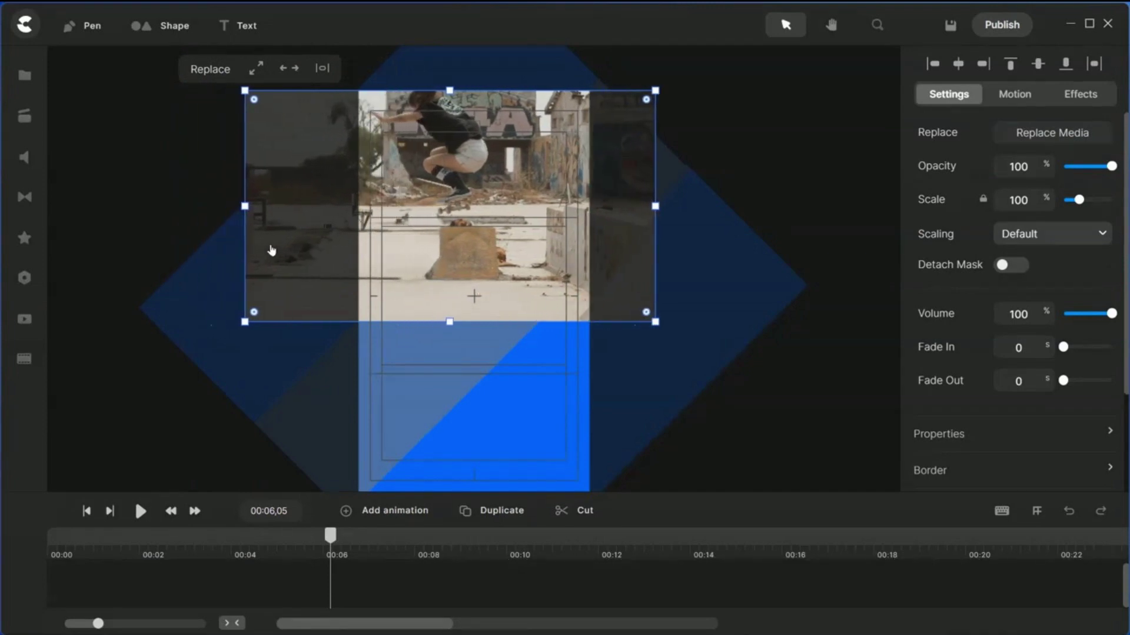
- Nudge the enlarged video further right to place the jumping skateboarder near the canvas's horizontal center
key(shift+Right)
key(shift+Right)
key(shift+Right)
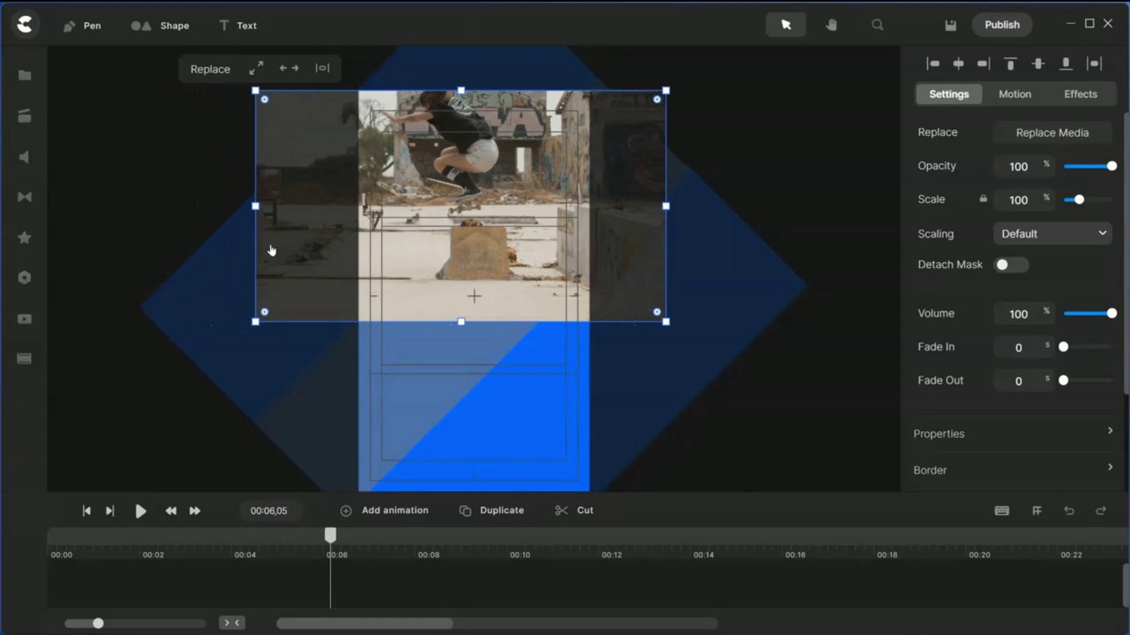
key(shift+Right)
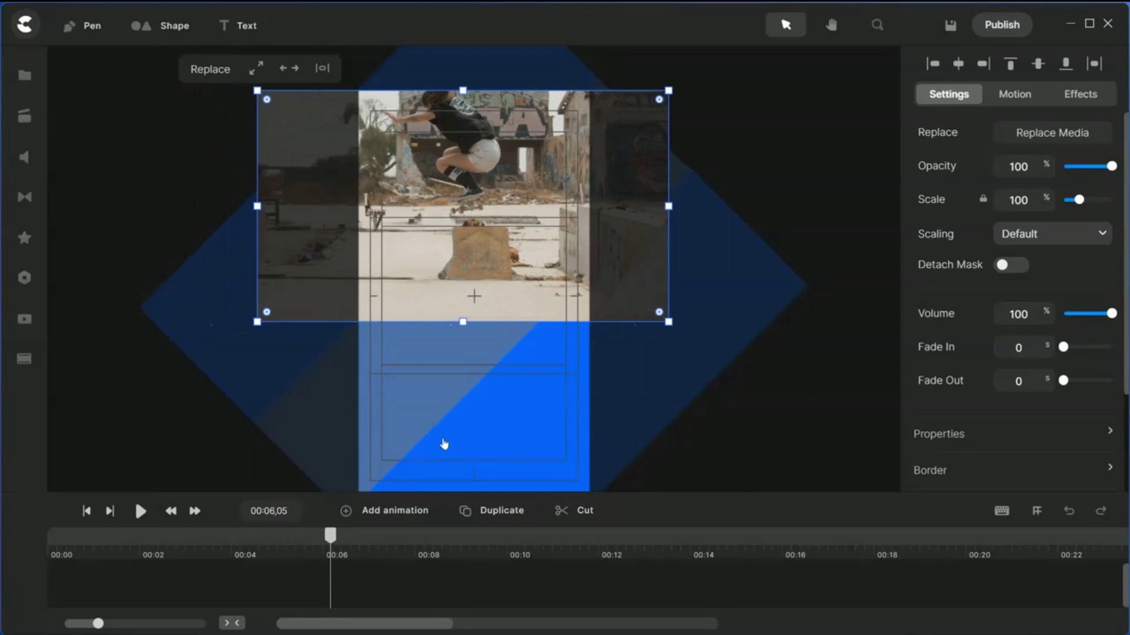
- Duplicate the skateboarder video clip and rename the copy as 3
drag(680, 496, 698, 381)
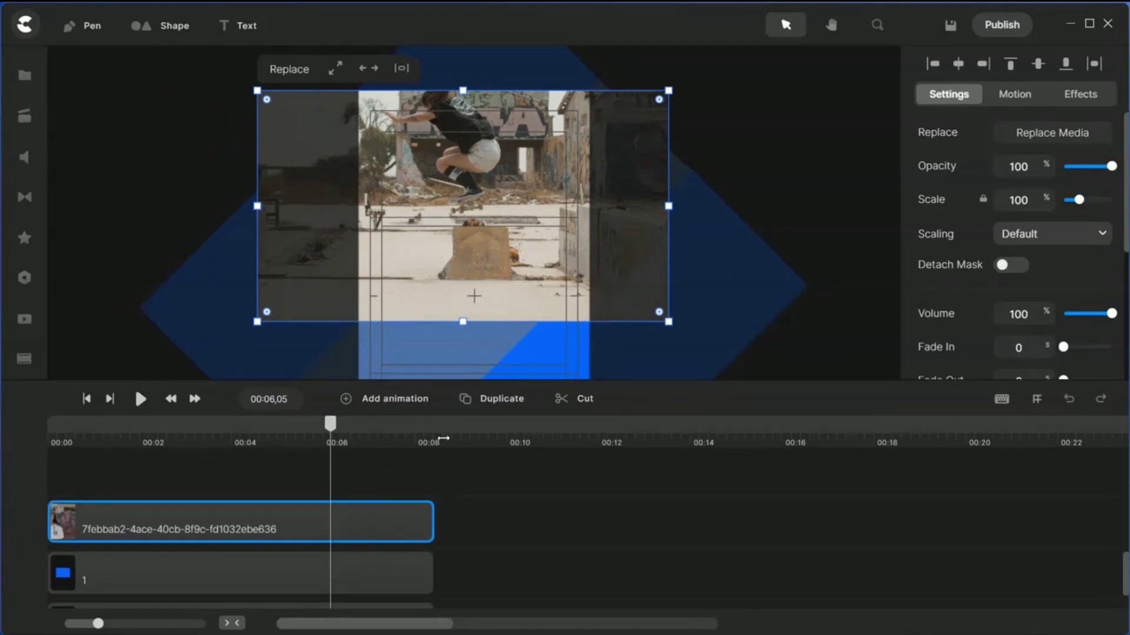
click(468, 399)
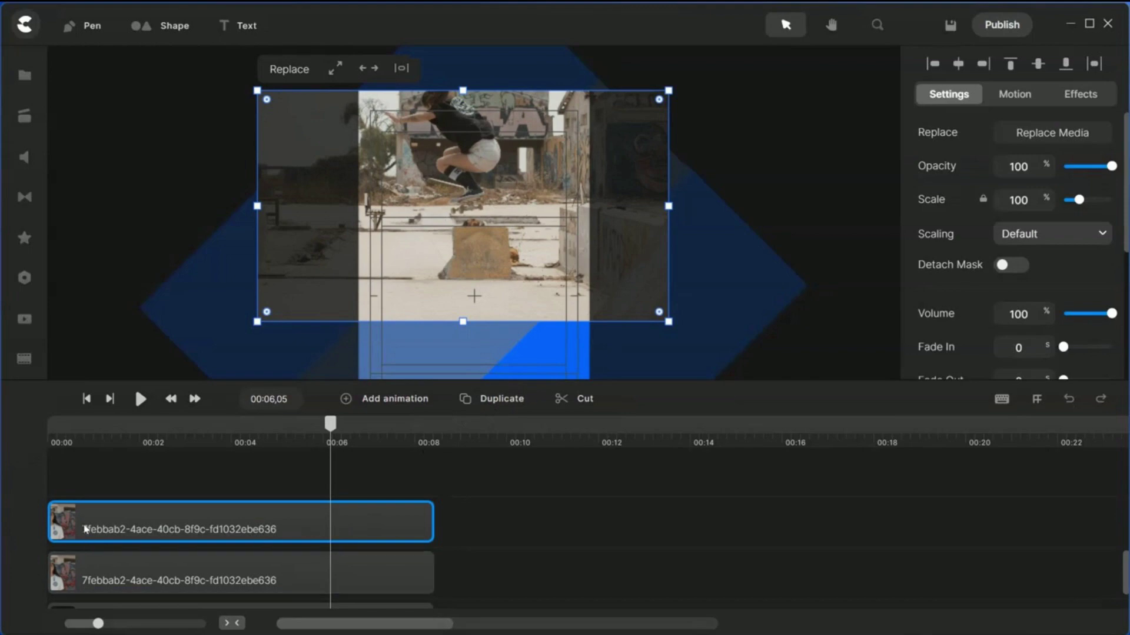
right_click(86, 529)
click(130, 365)
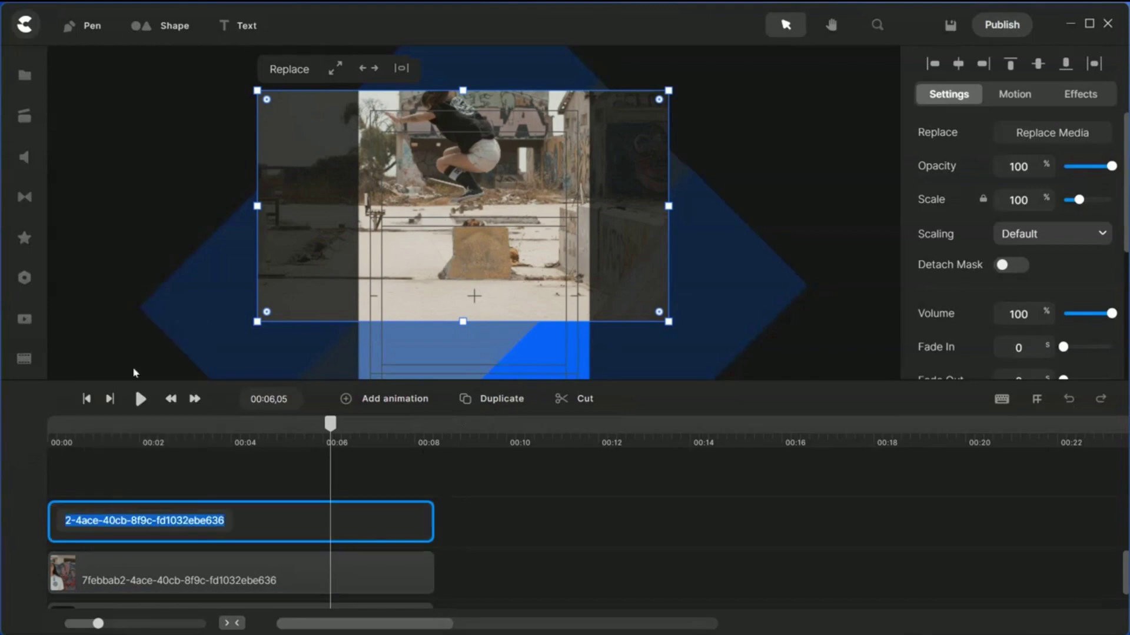
text(3)
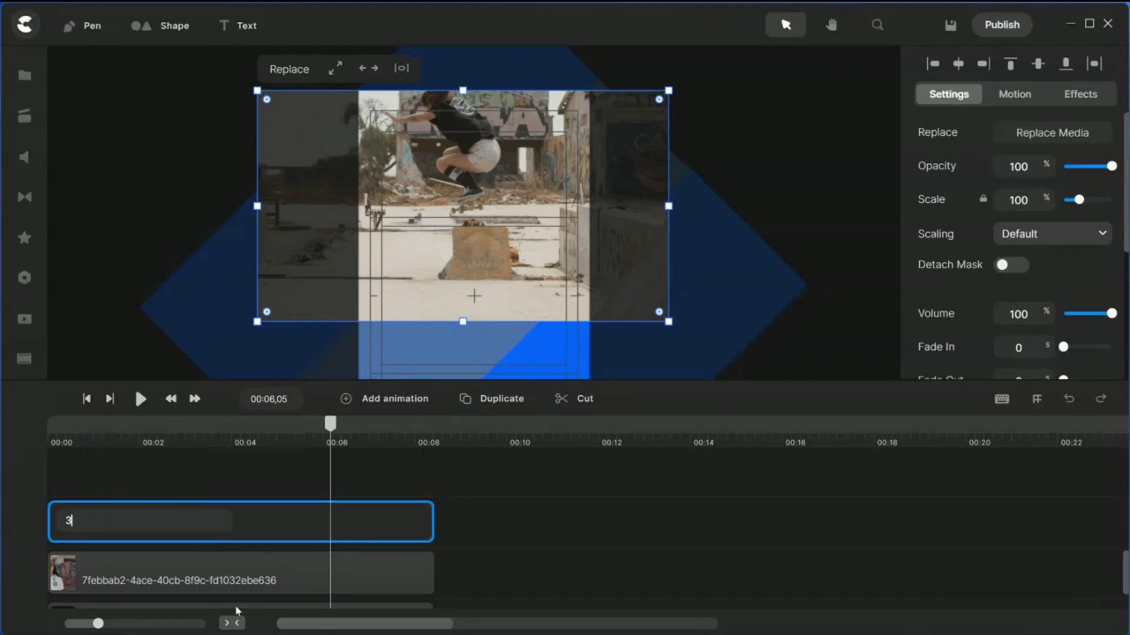
- Rename the original skateboarder video clip as 1
click(183, 573)
right_click(183, 574)
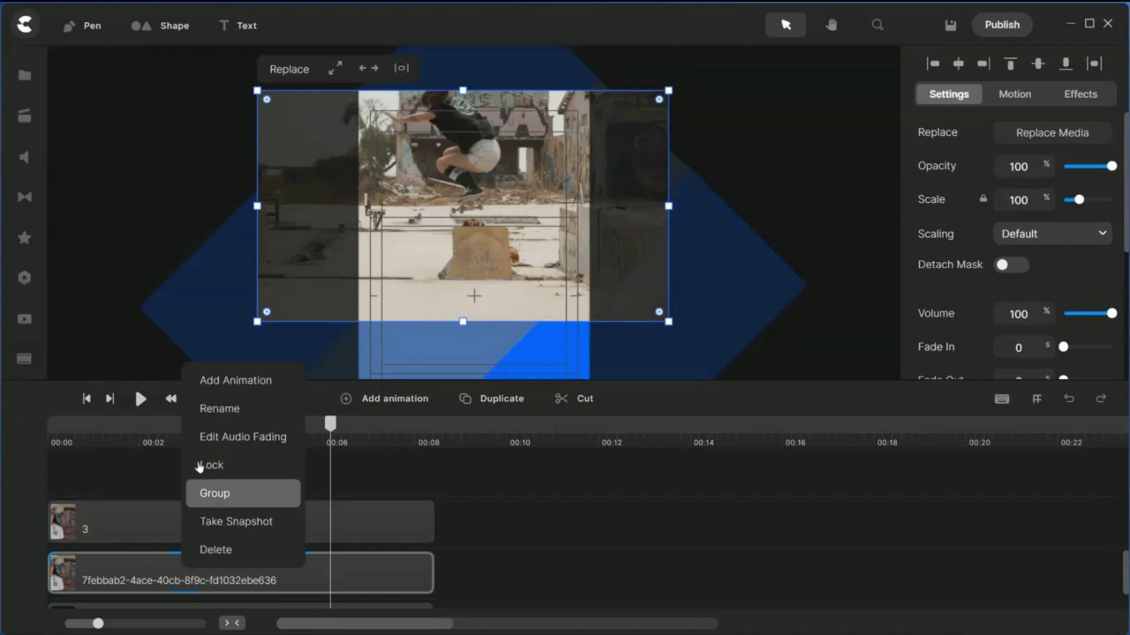
click(200, 406)
text(1)
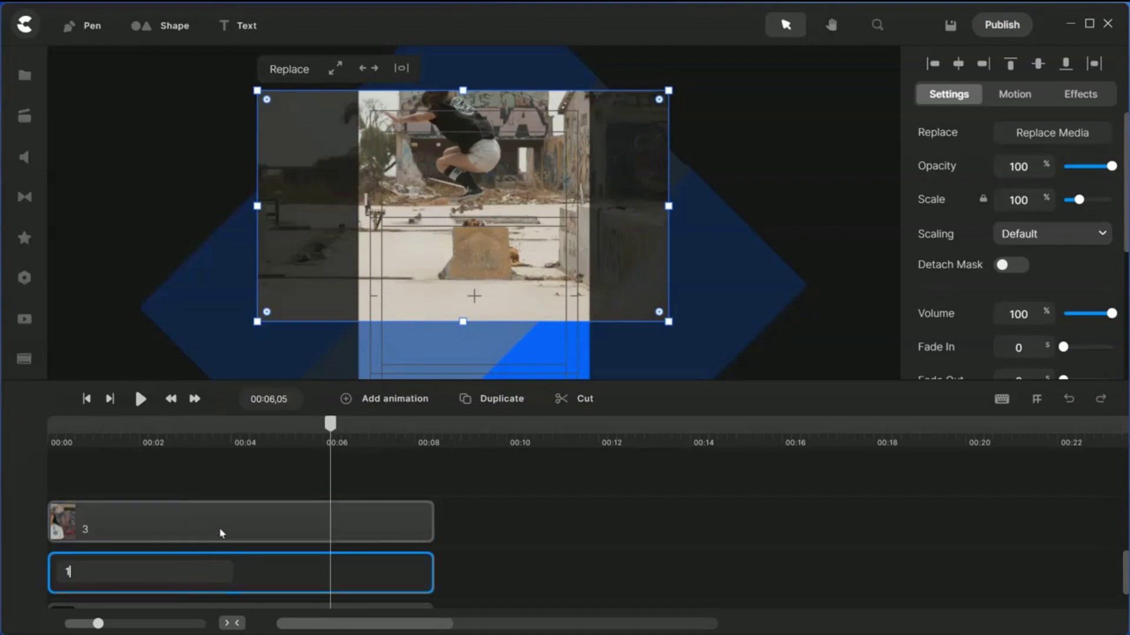
- Move video clip 3 straight down until its lower edge meets the bottom of the canvas
click(213, 516)
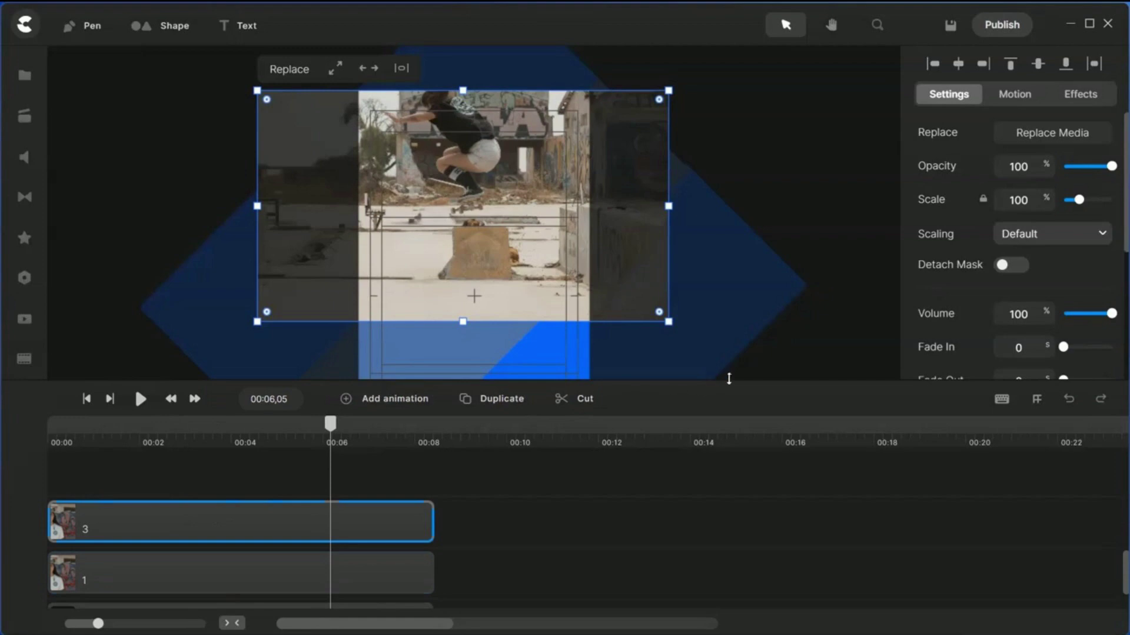
drag(740, 384, 746, 541)
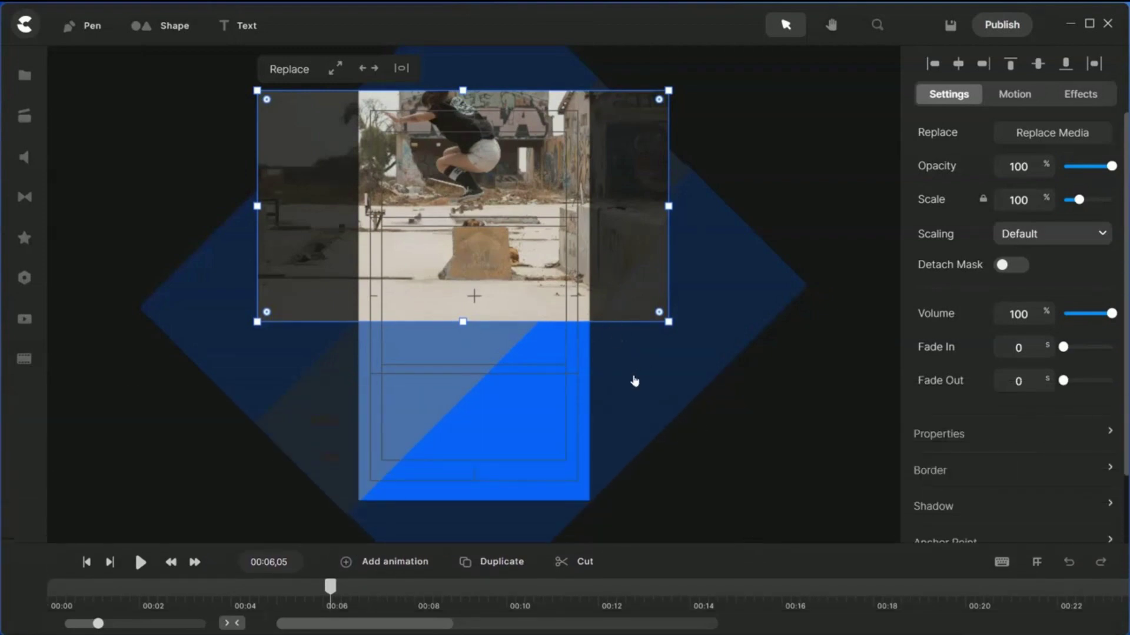
key(Down)
key(Down)
key(Down)
key(Down)
key(Down)
key(Down)
key(Down)
key(Down)
key(Down)
key(Down)
key(Down)
key(Down)
key(Down)
key(Down)
key(Down)
key(Down)
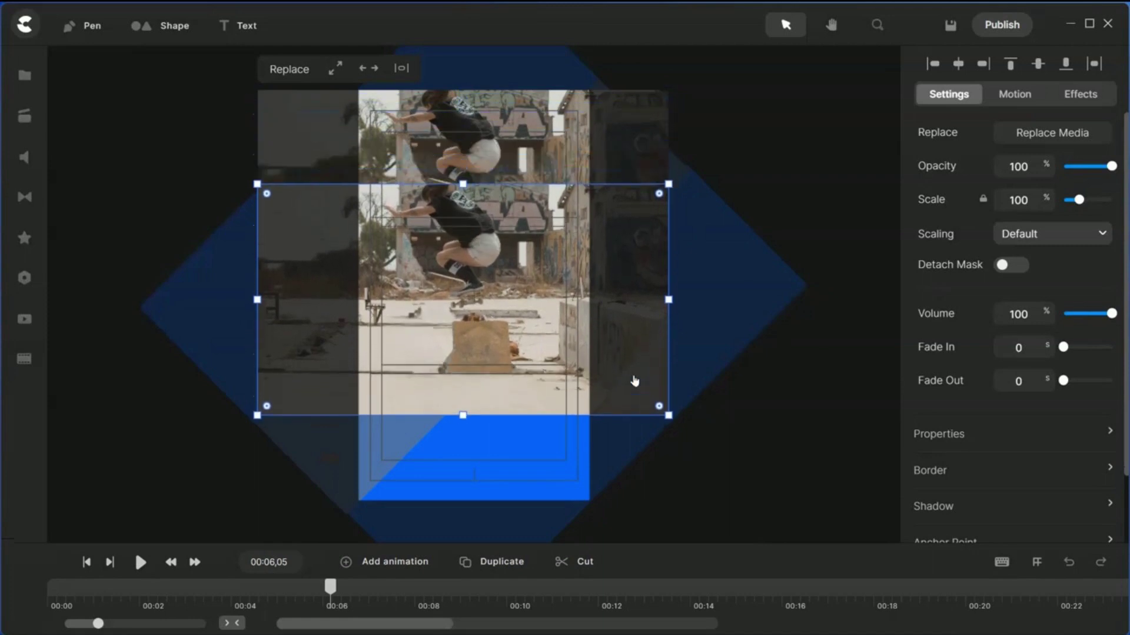
key(Down)
key(Down)
key(Down)
key(Down)
key(Down)
key(Down)
key(Down)
key(Down)
key(Down)
key(Down)
key(Down)
key(Down)
key(Down)
key(Down)
key(Down)
key(Down)
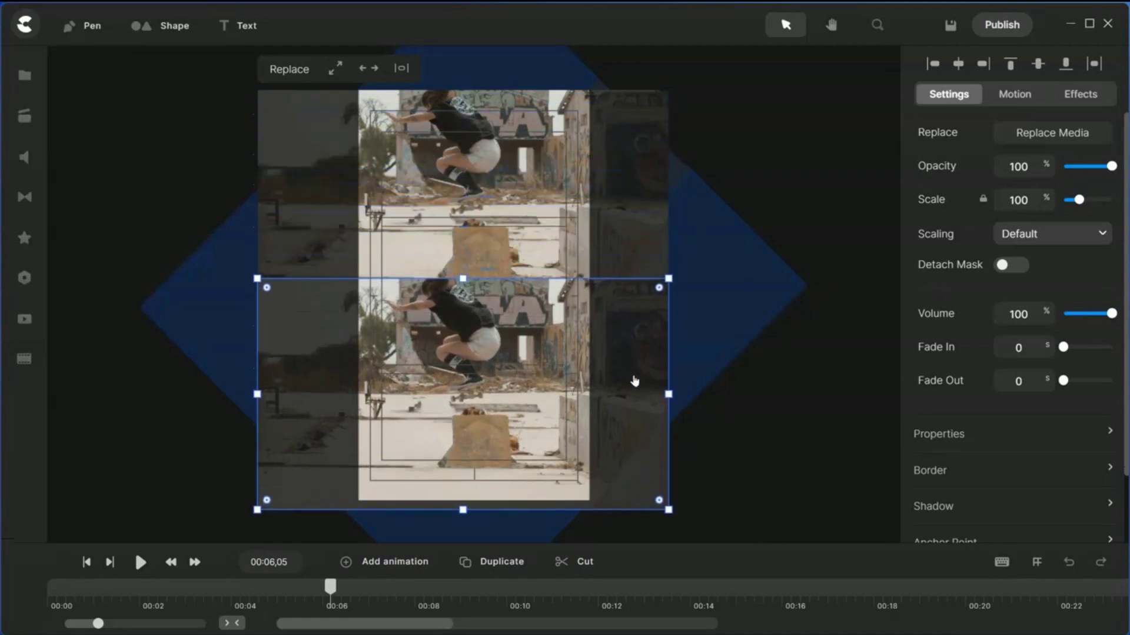
key(Up)
key(Up)
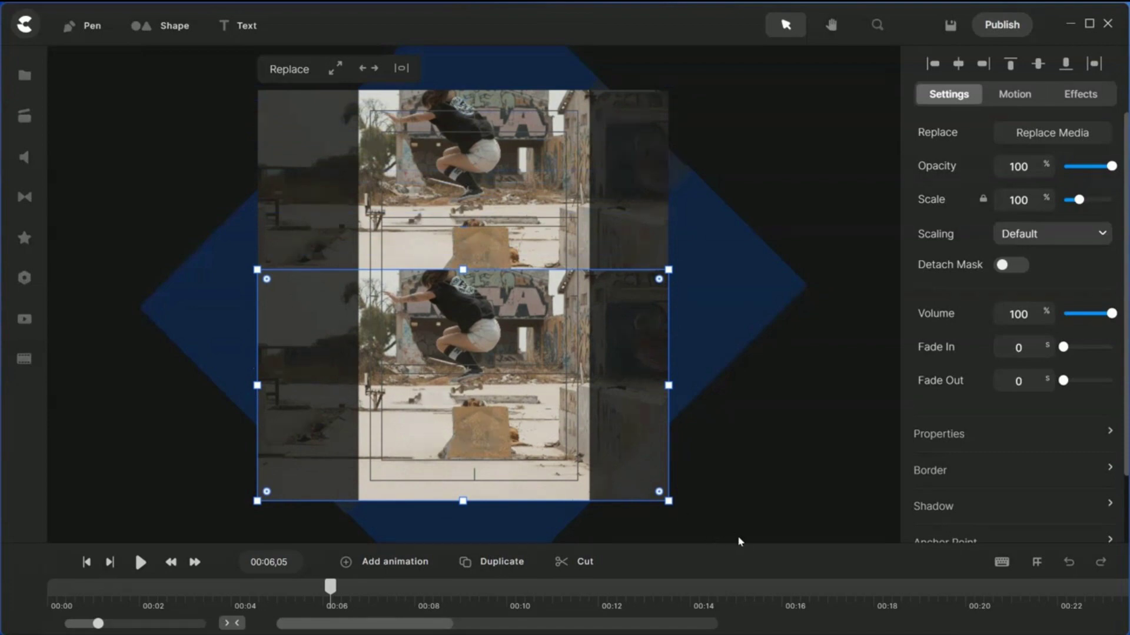
- Offset clip 3's footage by shifting it nearly two seconds later, extending its start back to 00:00 and trimming its end to match clip 1
drag(740, 541, 744, 316)
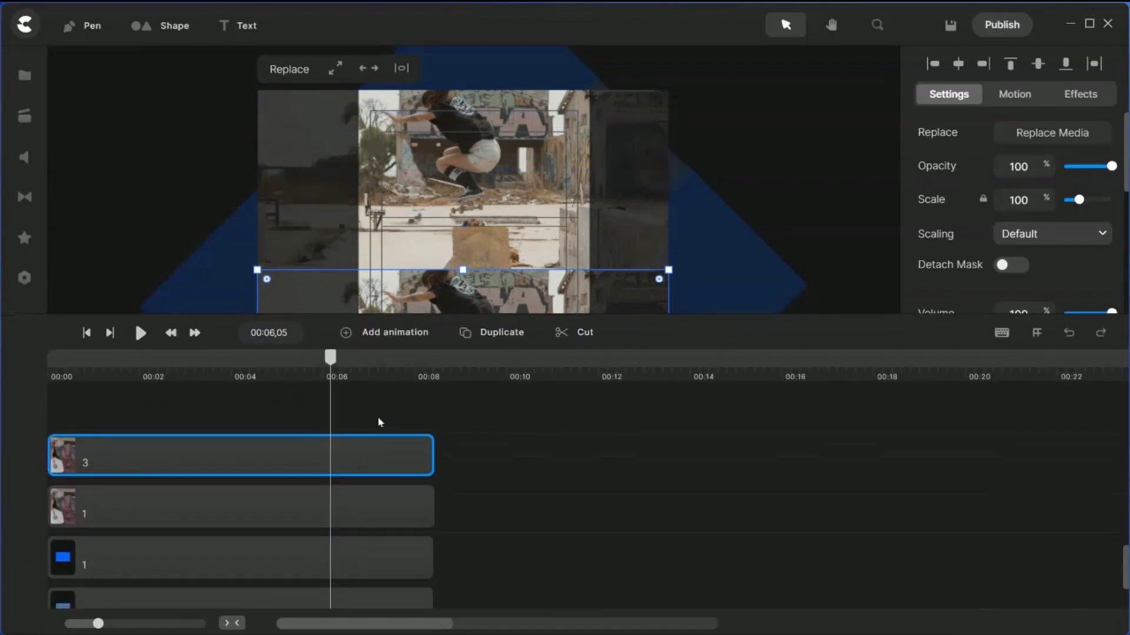
drag(284, 457, 365, 464)
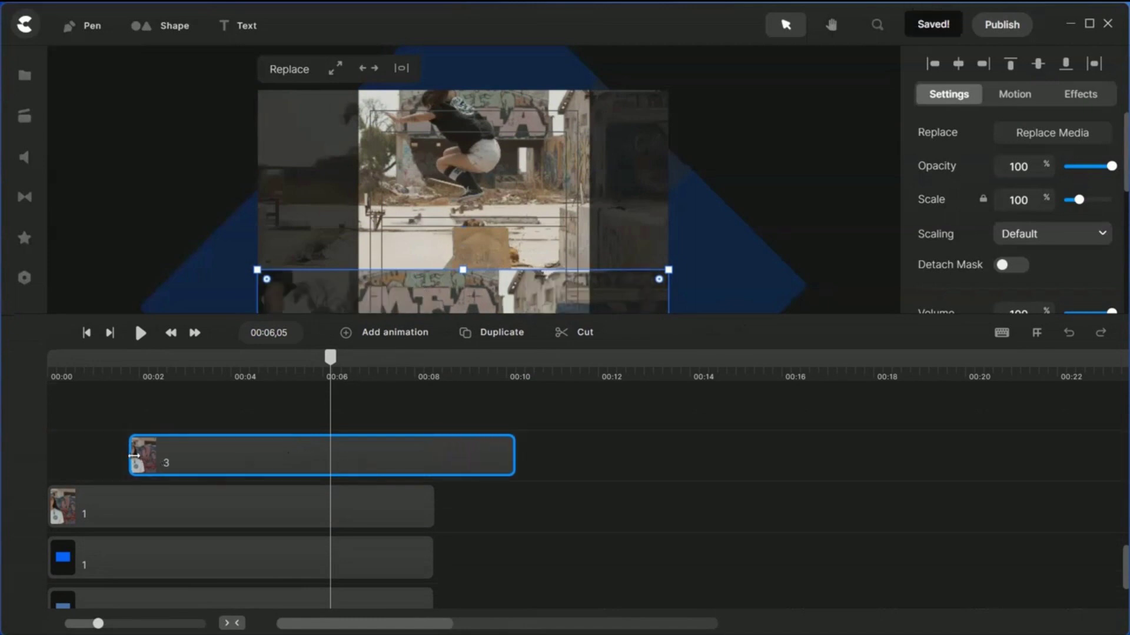
drag(131, 457, 50, 450)
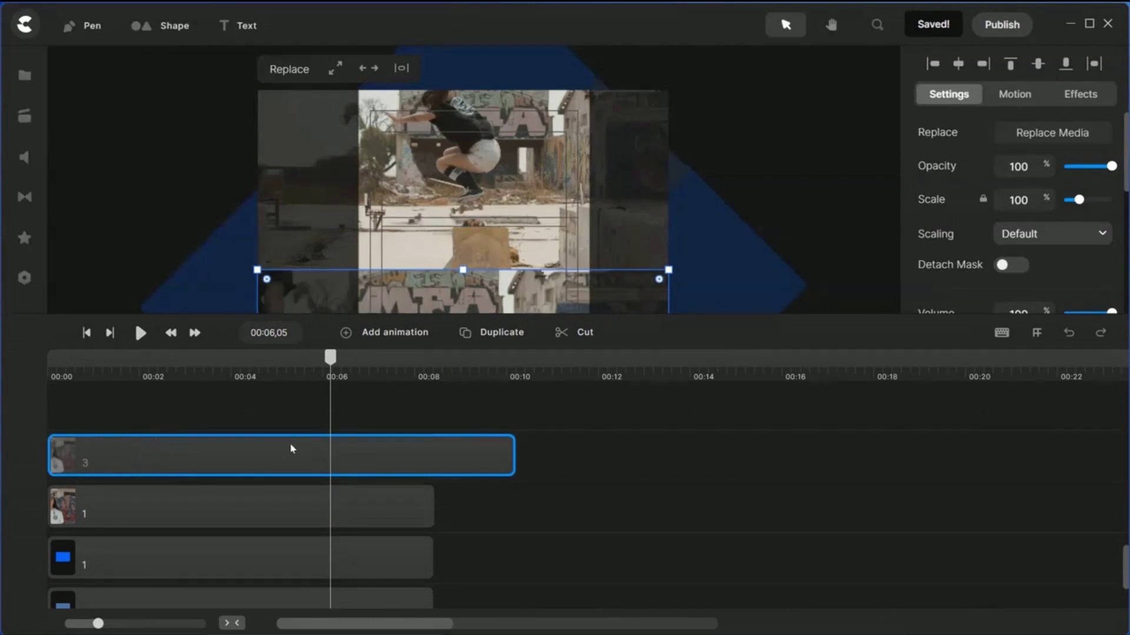
drag(512, 455, 439, 456)
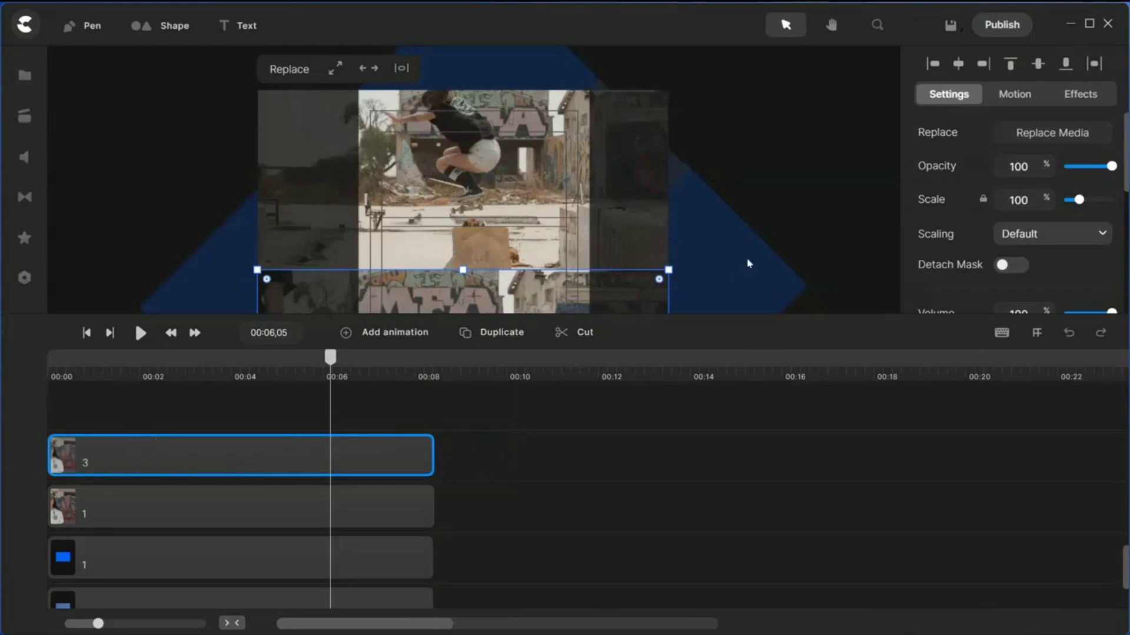
click(141, 194)
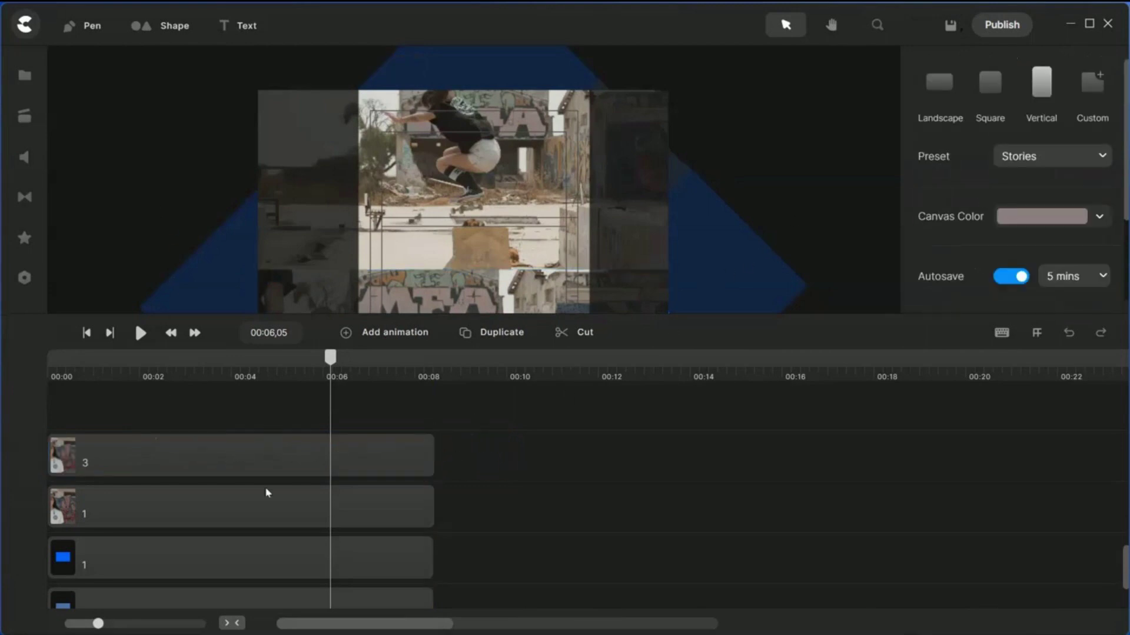
- Duplicate video clip 3 and rename the copy as 2
click(234, 461)
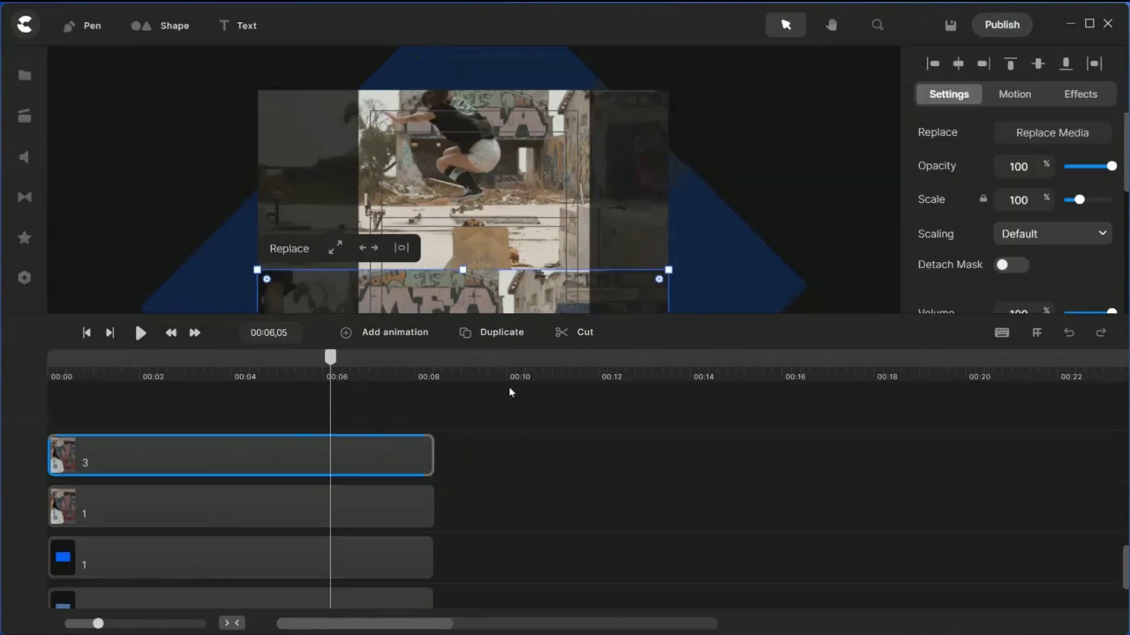
drag(818, 317, 839, 404)
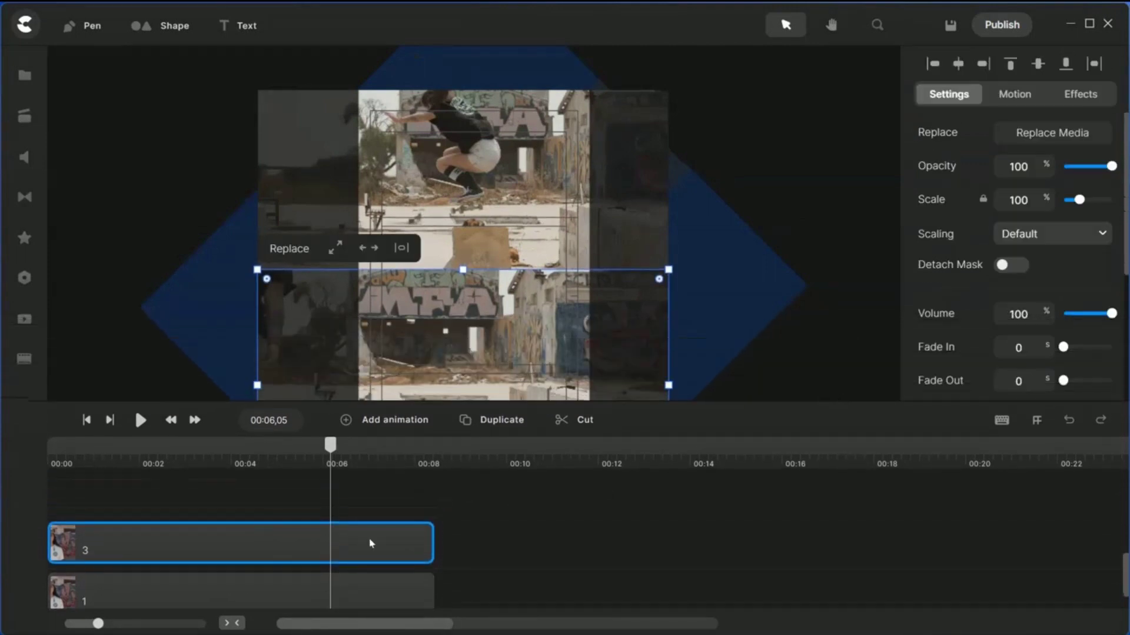
click(493, 428)
click(237, 559)
right_click(213, 547)
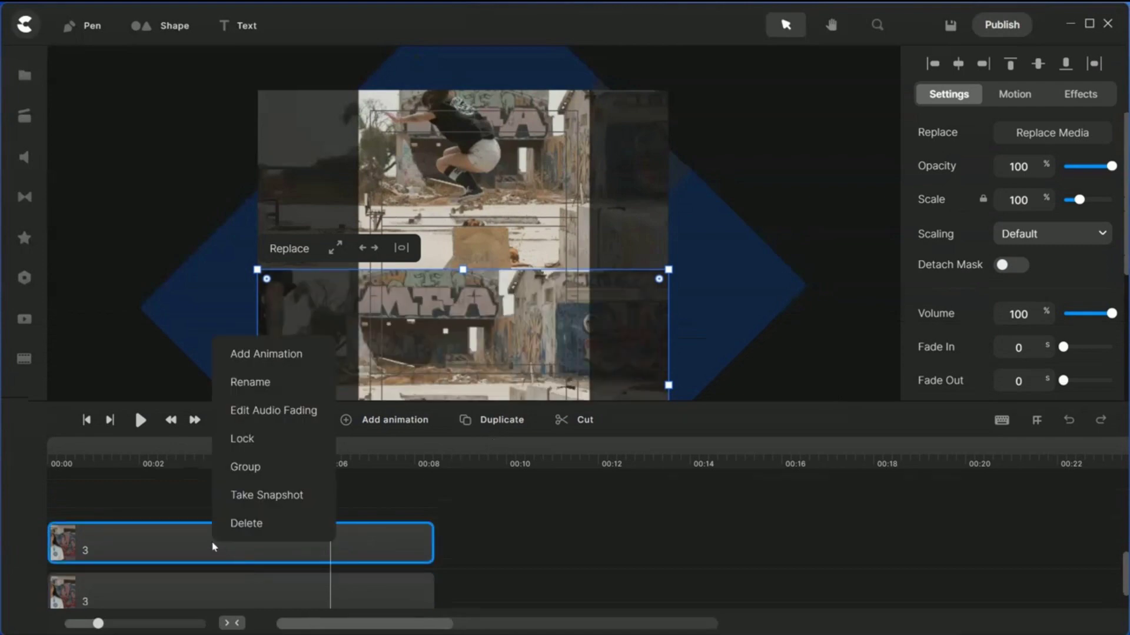
click(253, 381)
text(2)
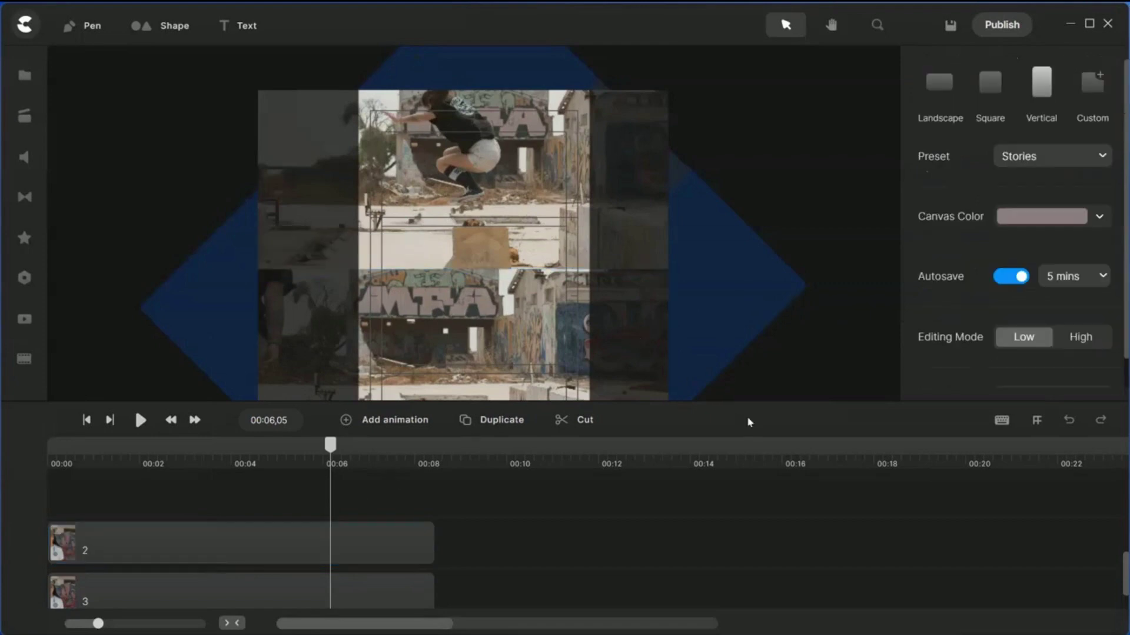
- Fit video clip 2 to the full canvas height and enlarge it to 186% scale, extending slightly past the canvas edges
drag(759, 406, 779, 507)
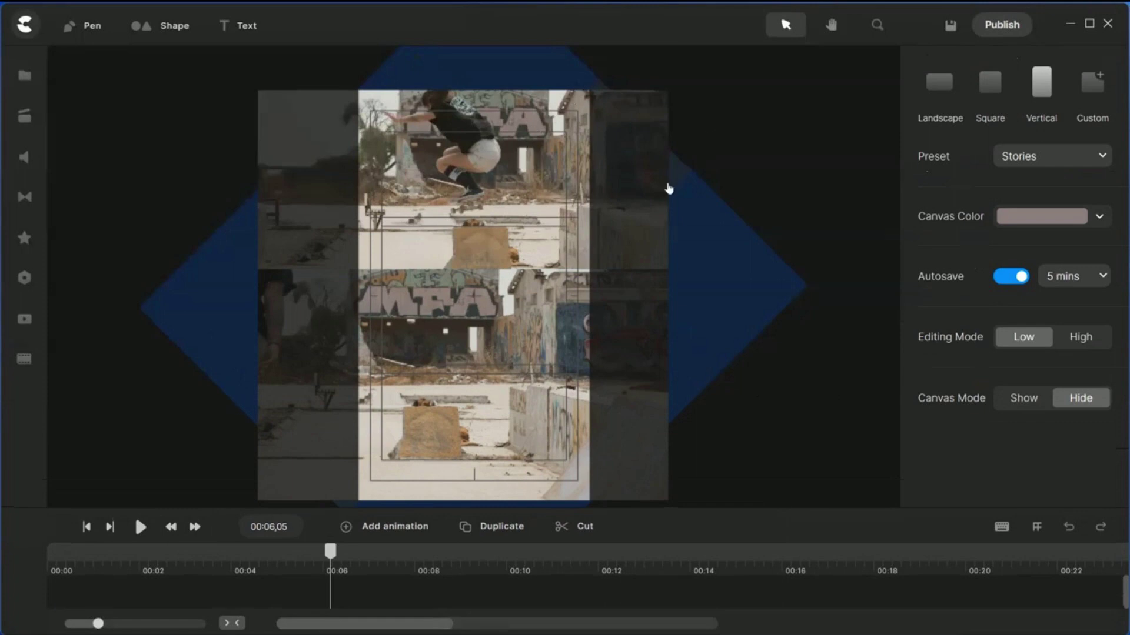
click(505, 303)
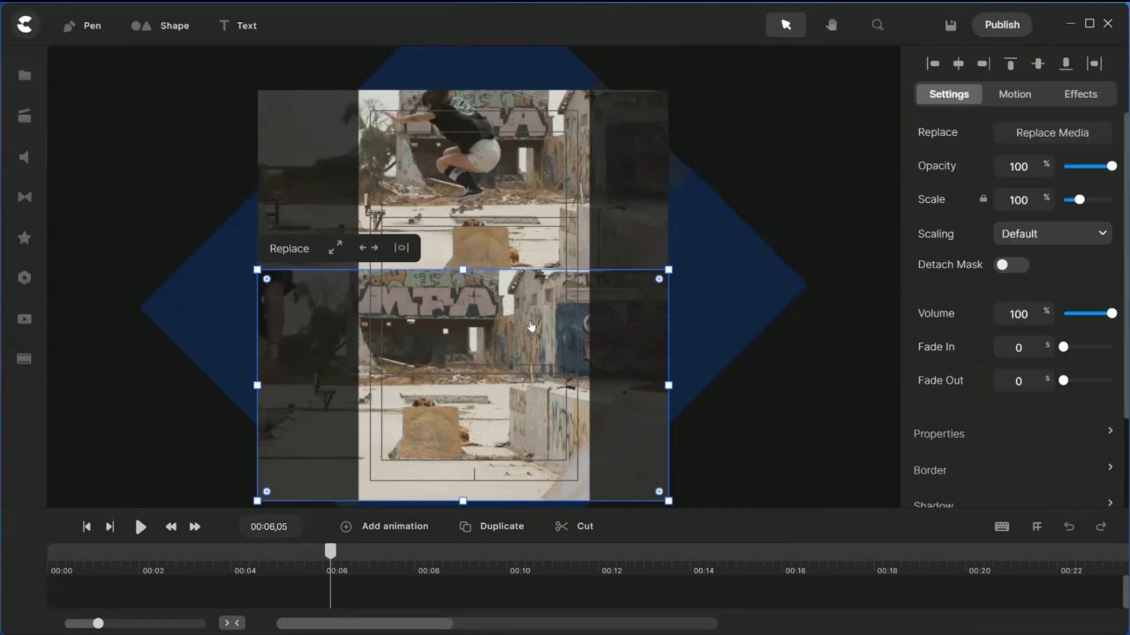
drag(733, 507, 776, 537)
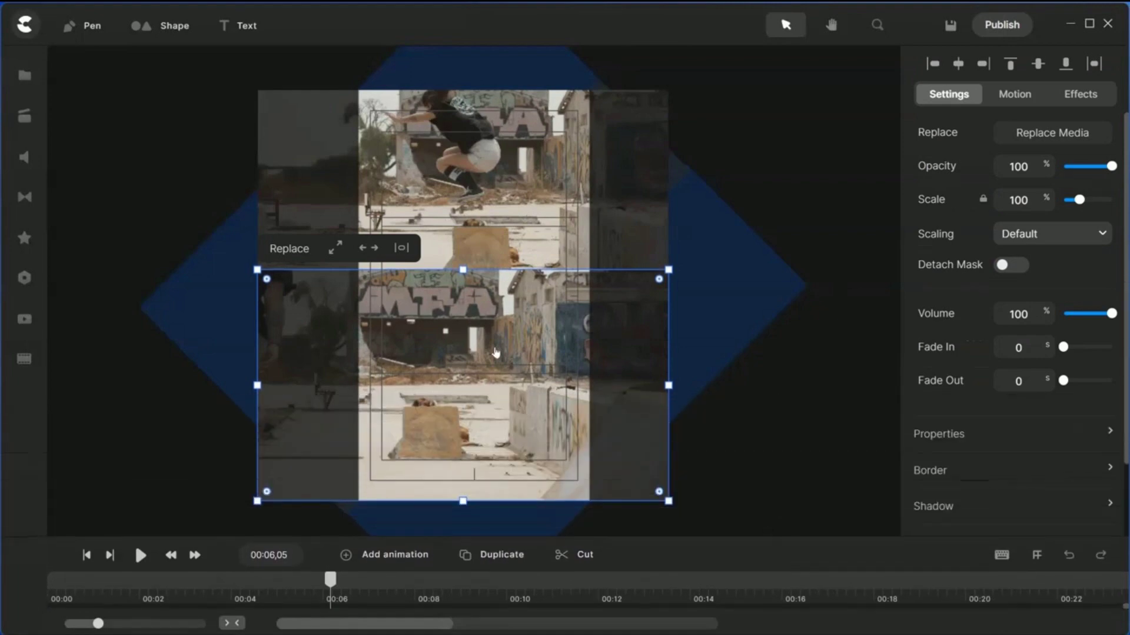
click(334, 249)
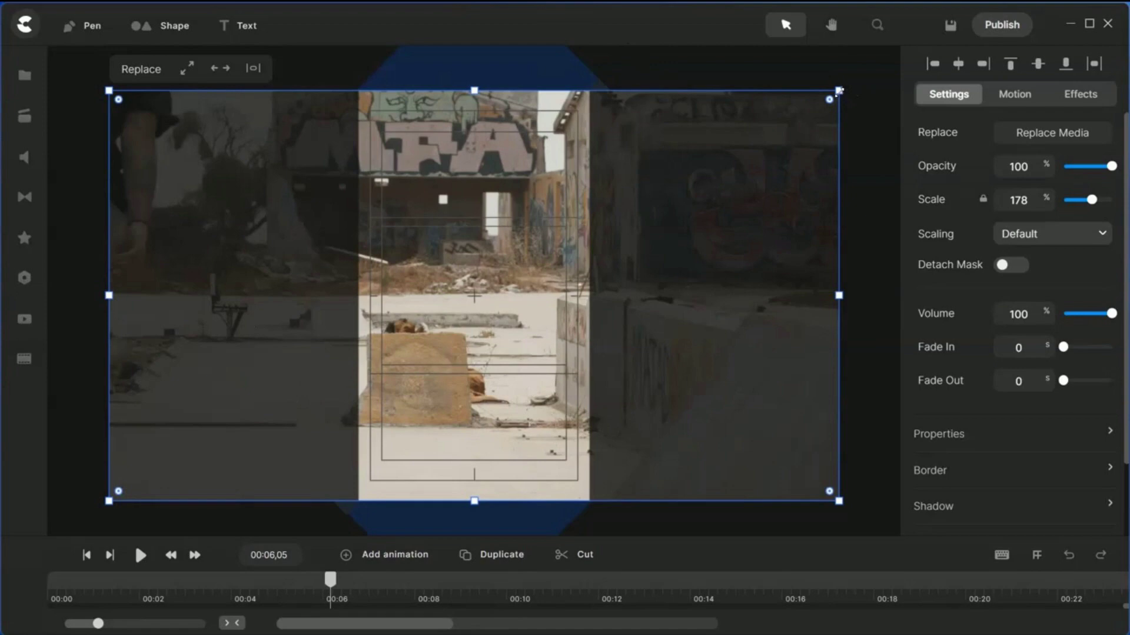
drag(840, 91, 856, 81)
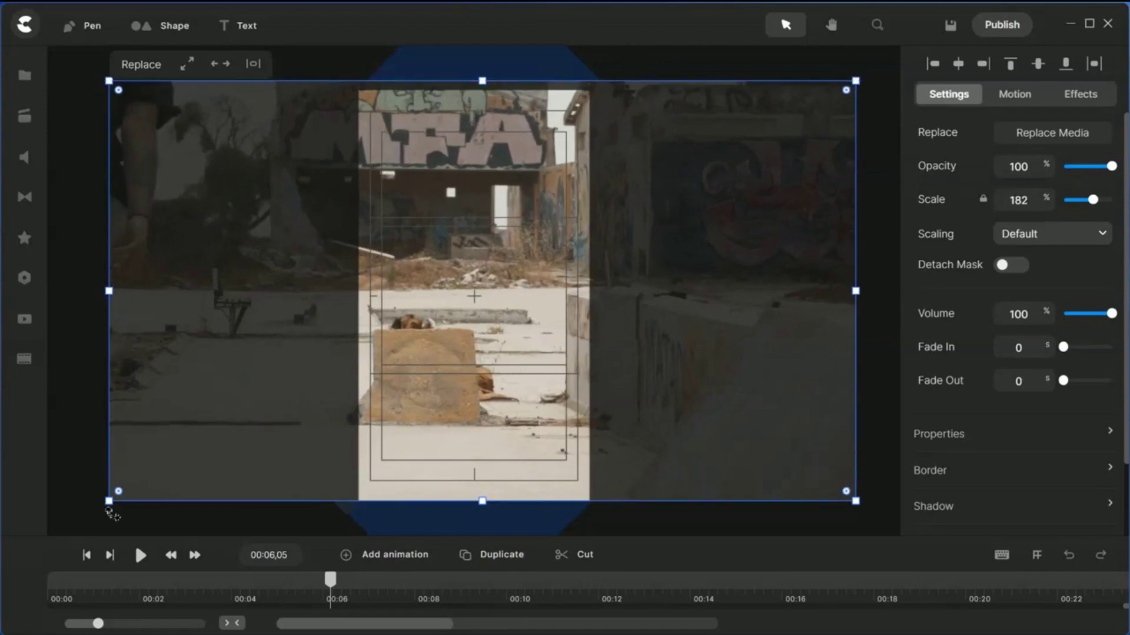
drag(108, 511, 93, 520)
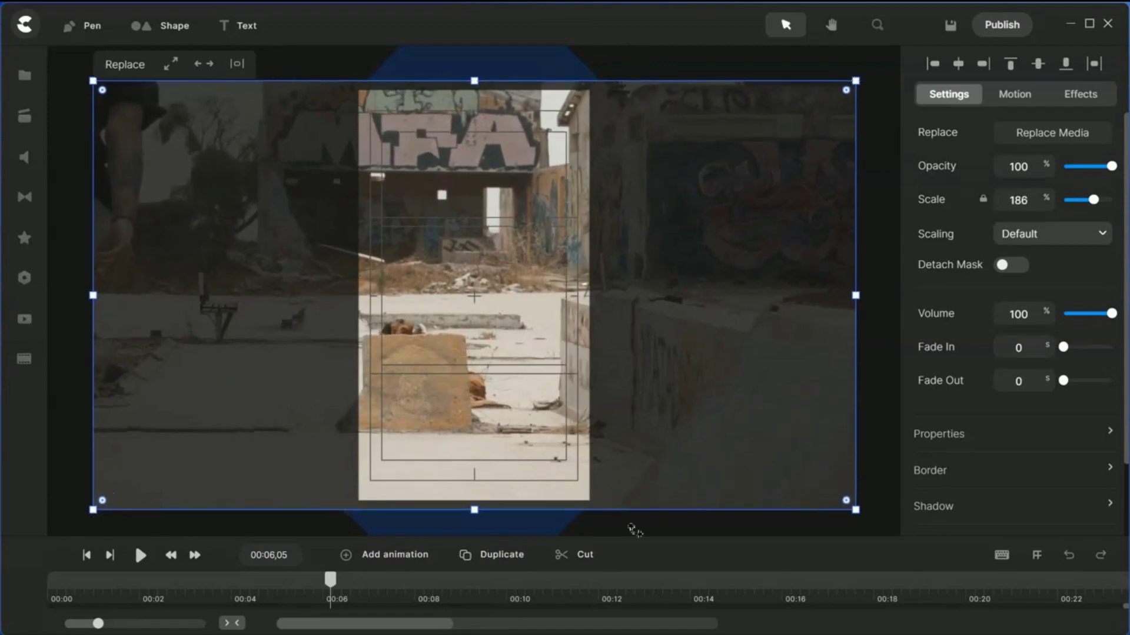
- Return the playhead to 00:00,00 and mask video clip 1 with the diagonal rectangle named 1
drag(689, 538, 710, 278)
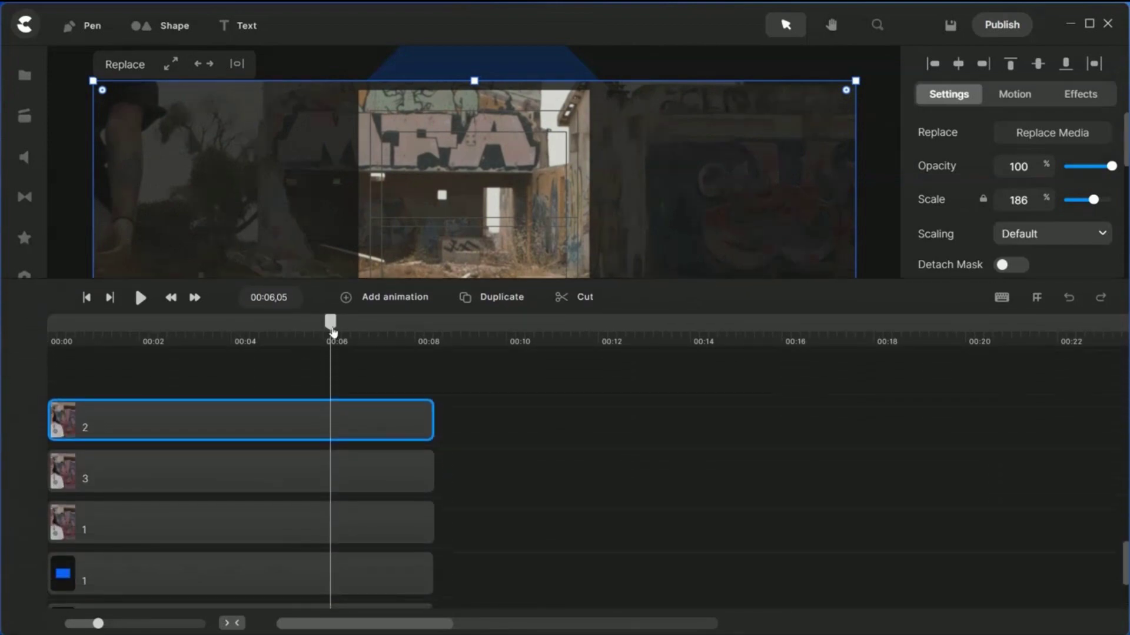
drag(330, 322, 63, 323)
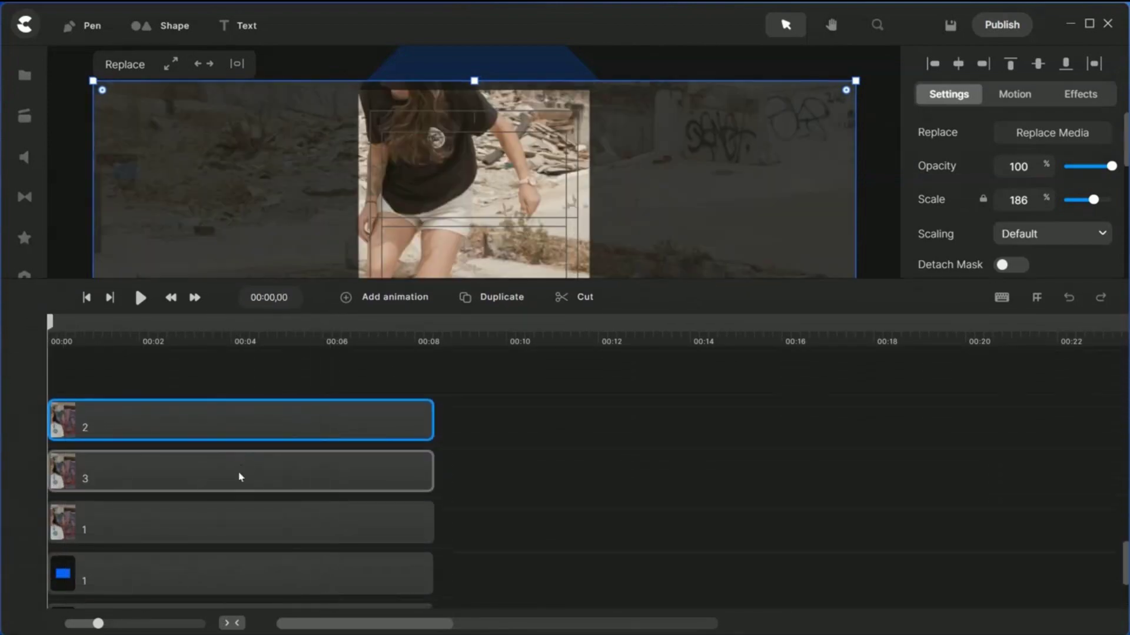
scroll(235, 480, down, 2)
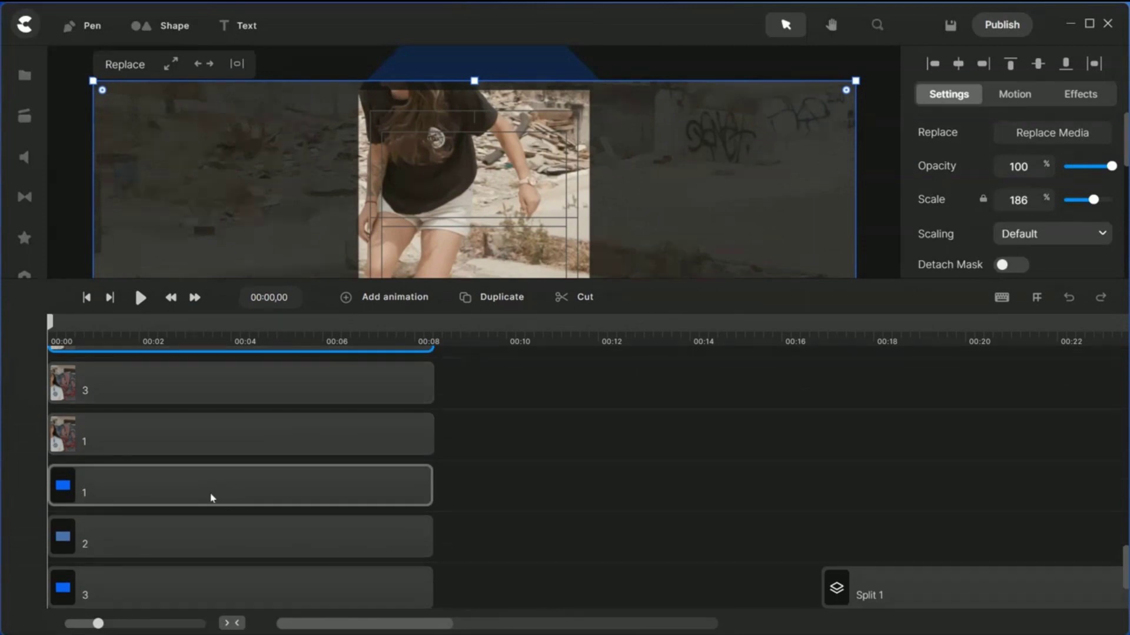
click(212, 498)
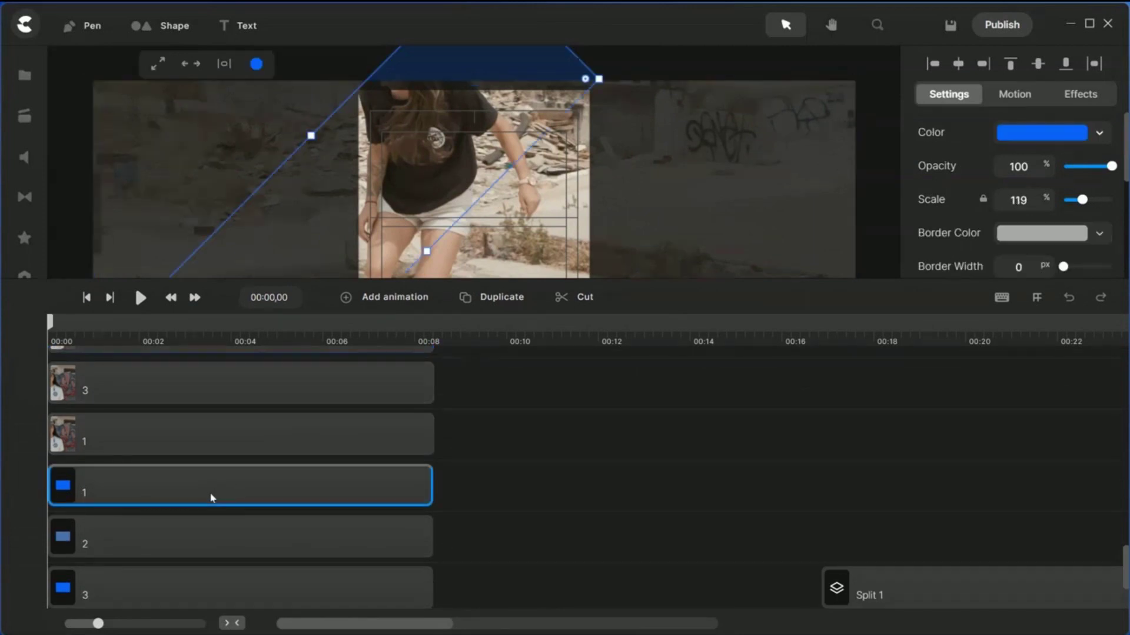
shift+click(185, 435)
right_click(185, 435)
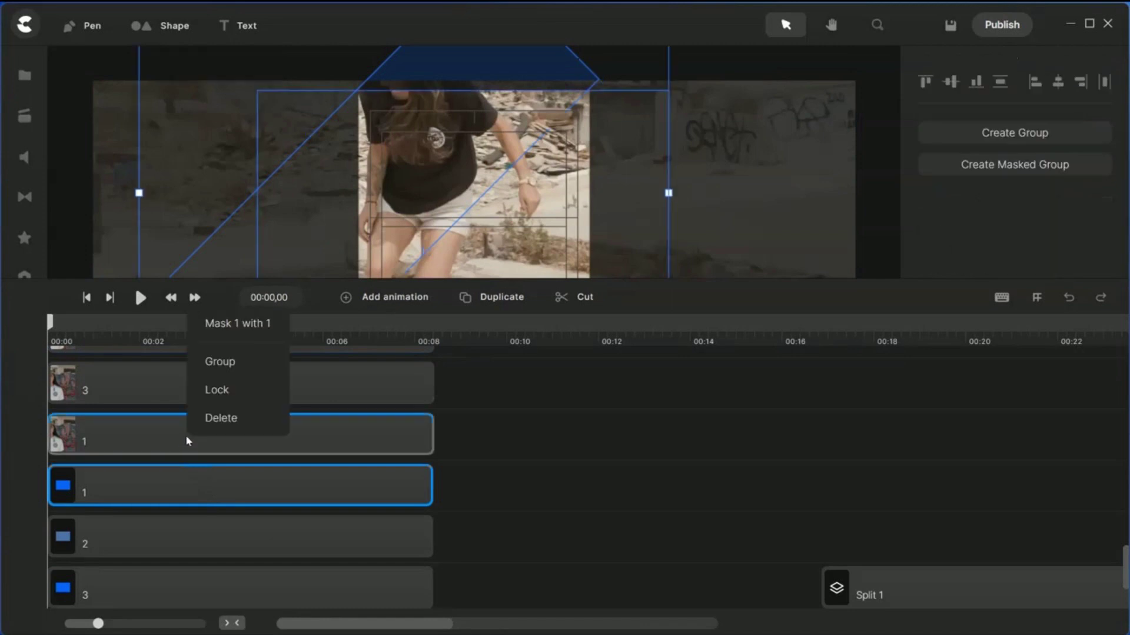
click(238, 323)
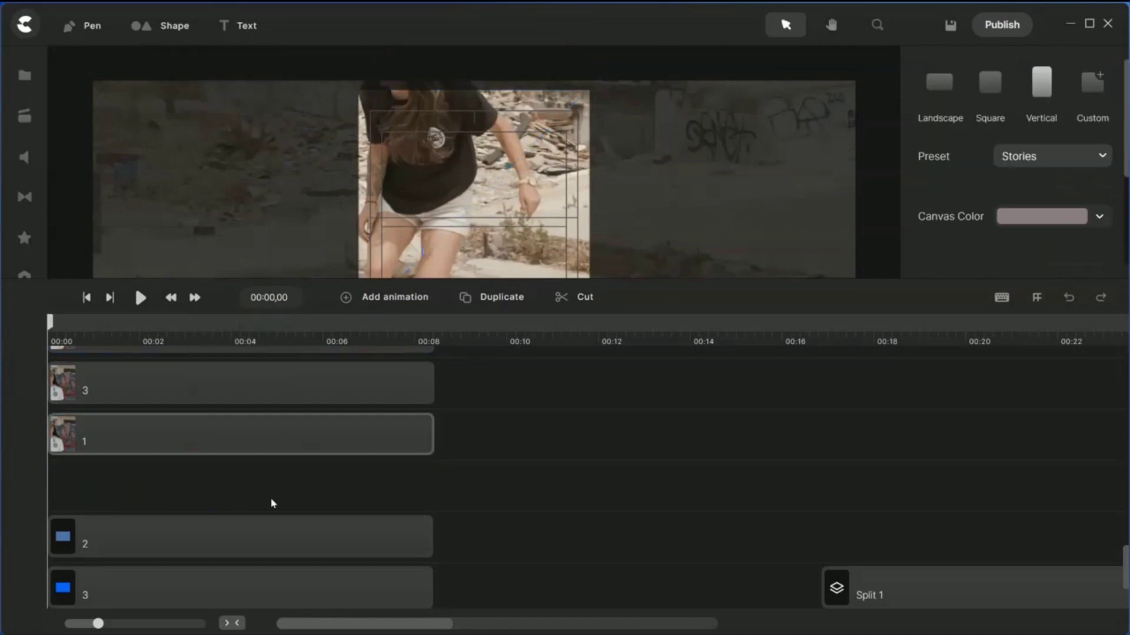
- Mask video clip 2 with the diagonal rectangle named 2
click(167, 547)
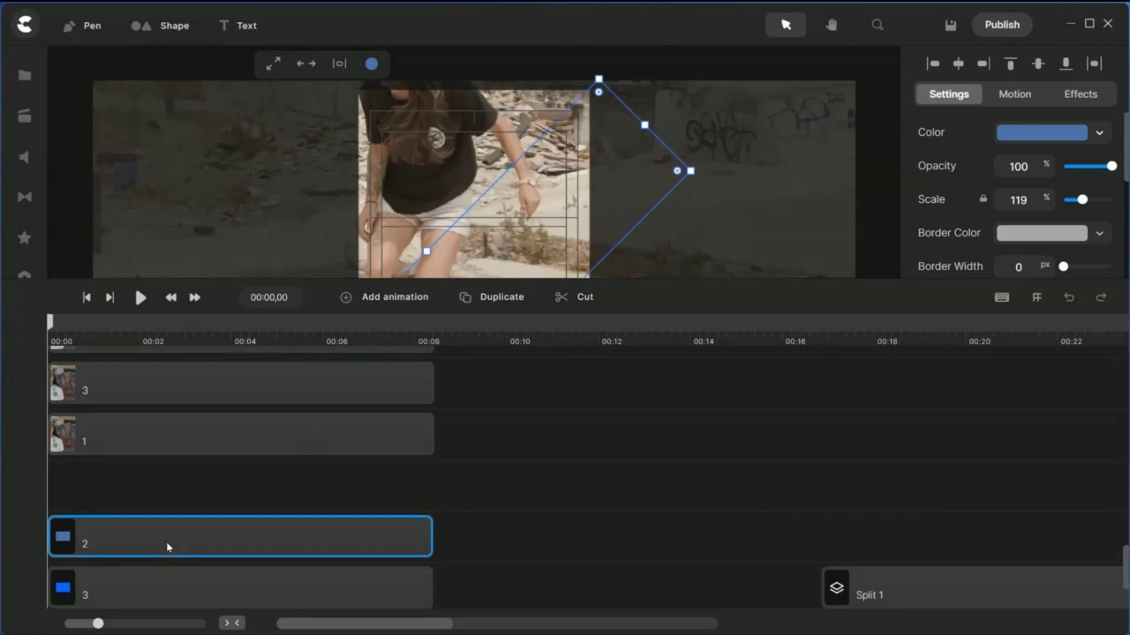
scroll(413, 481, up, 2)
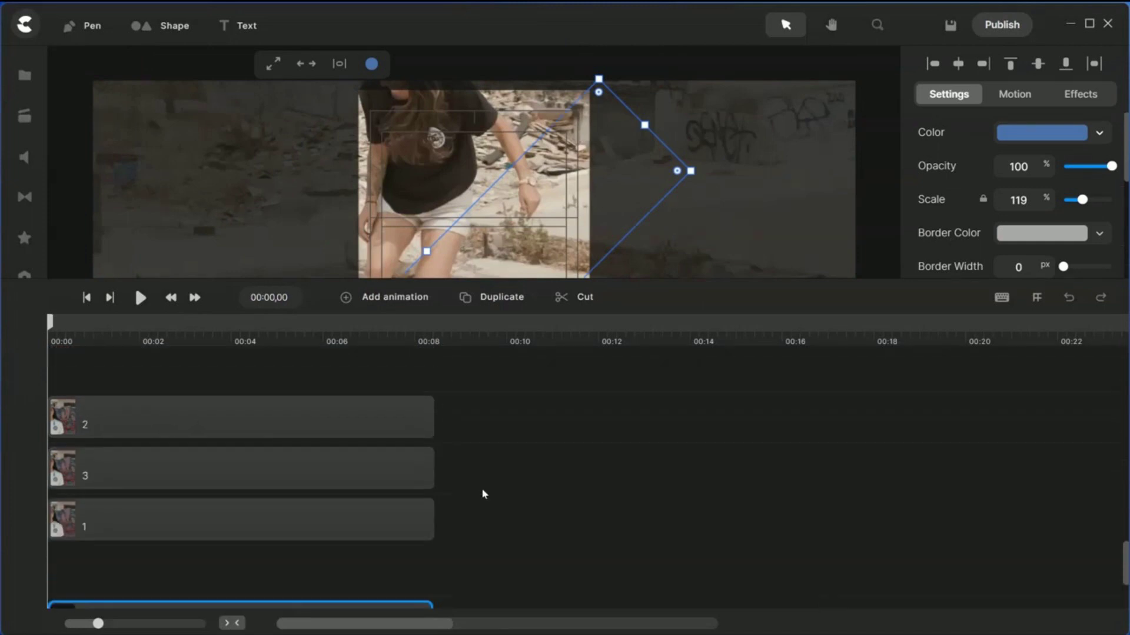
shift+click(266, 420)
right_click(265, 418)
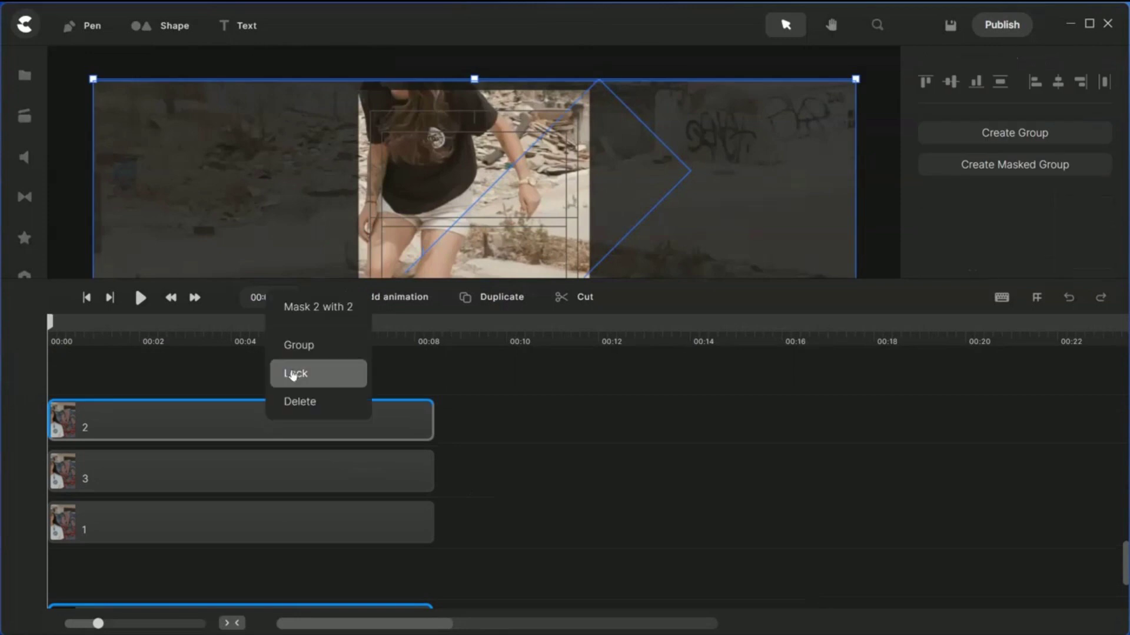
click(317, 308)
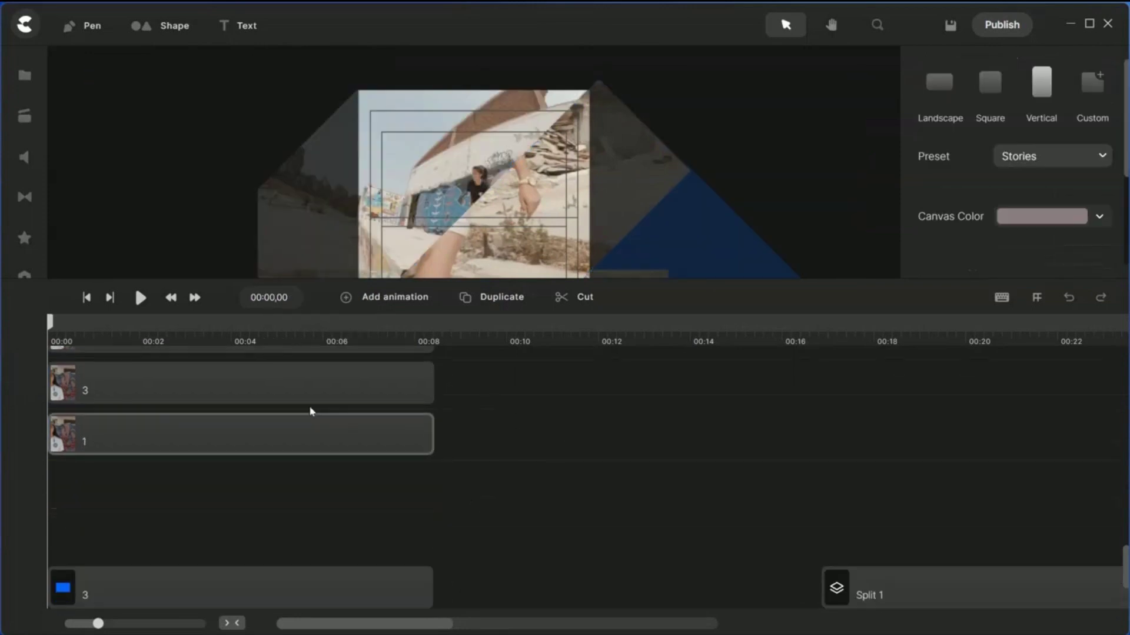
- Mask video clip 3 with the diagonal rectangle named 3
click(296, 396)
scroll(348, 522, down, 3)
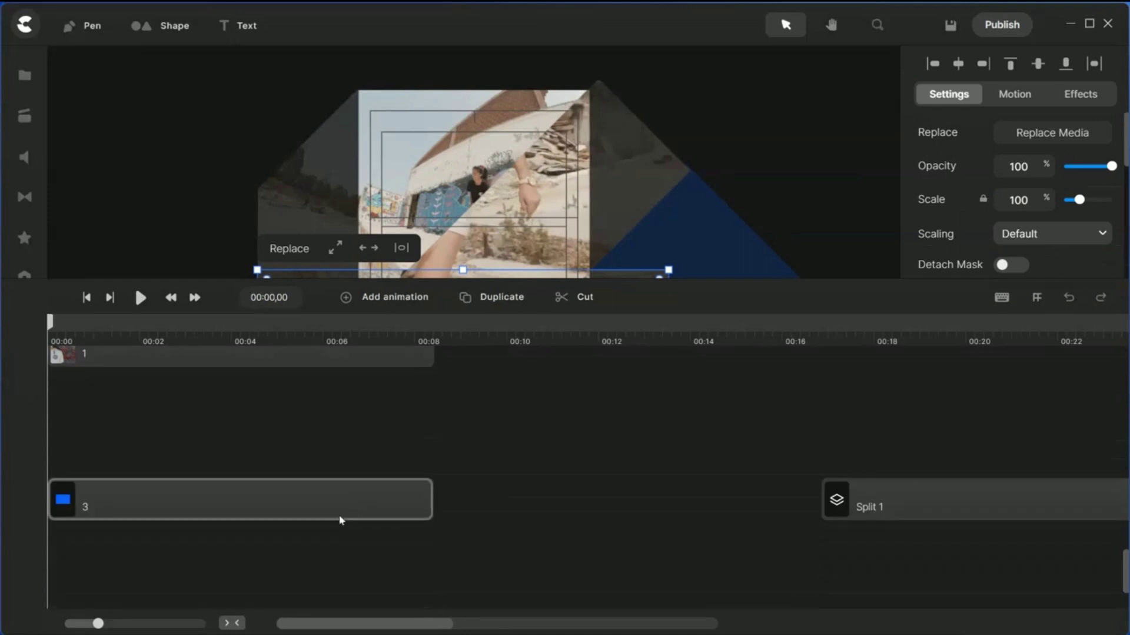
shift+click(327, 503)
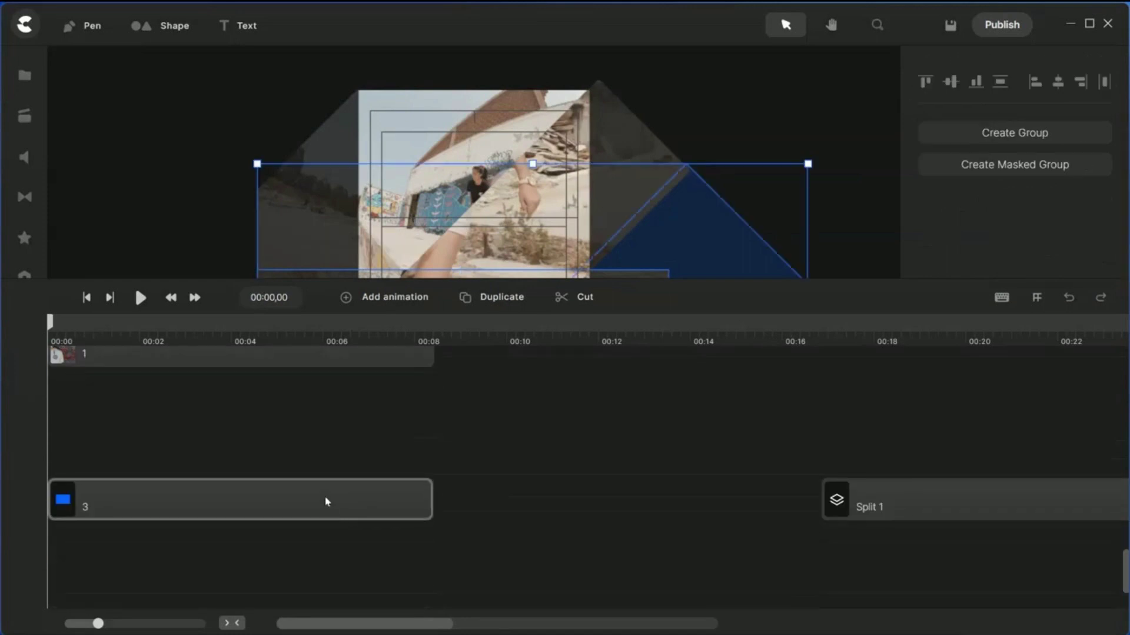
right_click(327, 502)
click(373, 388)
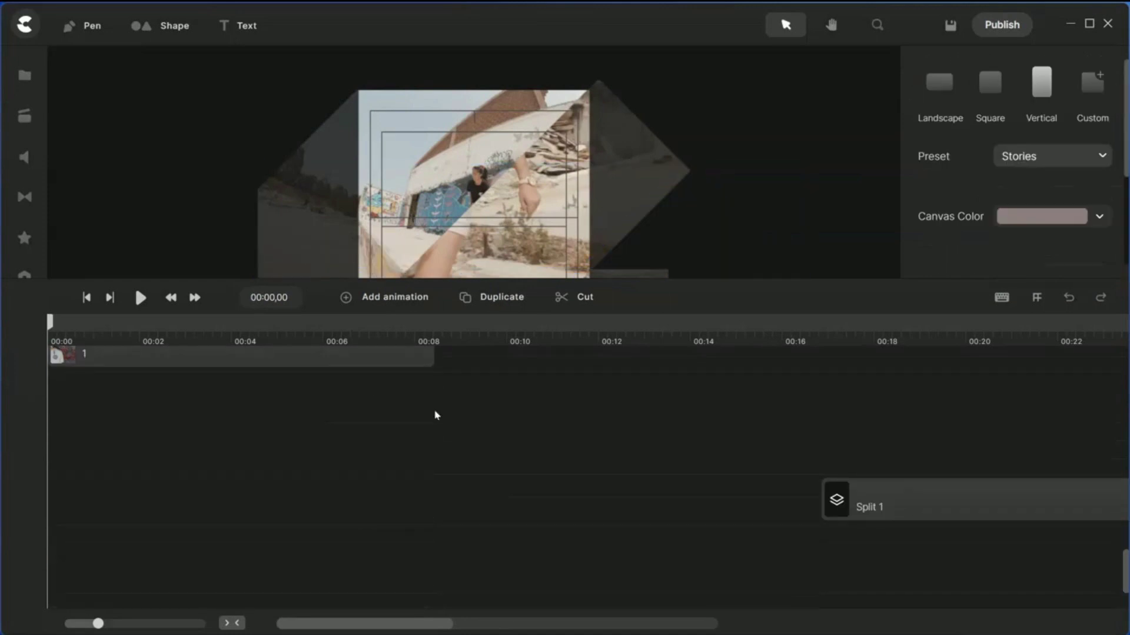
- Reorder the masked clips on the timeline so clip 1 sits above clips 2 and 3
scroll(522, 489, up, 5)
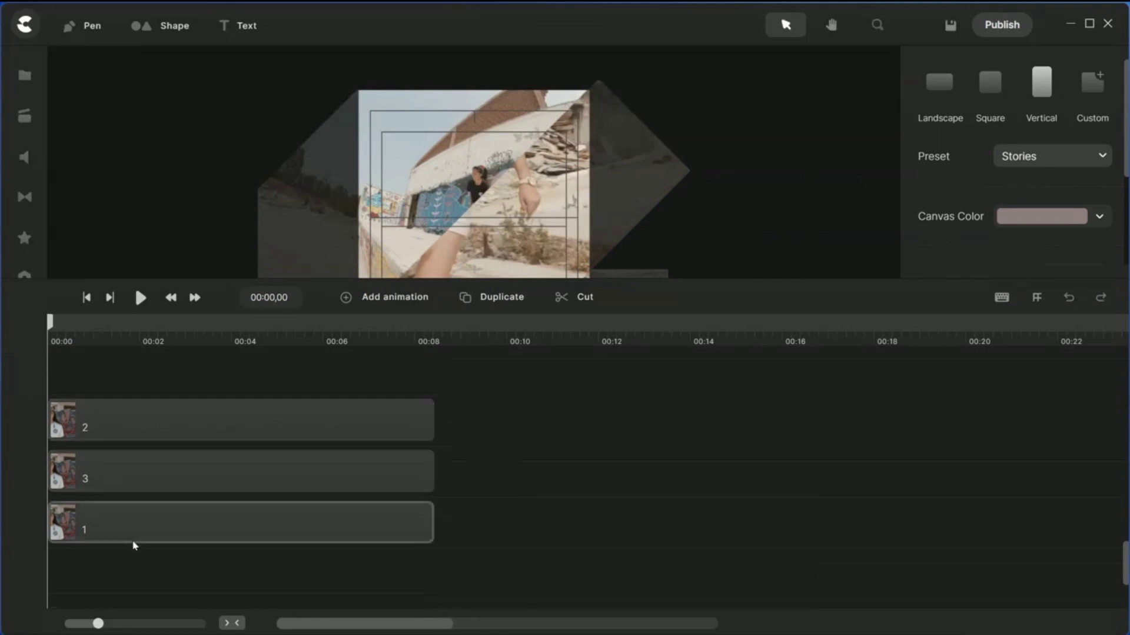
drag(134, 546, 109, 378)
drag(687, 276, 691, 327)
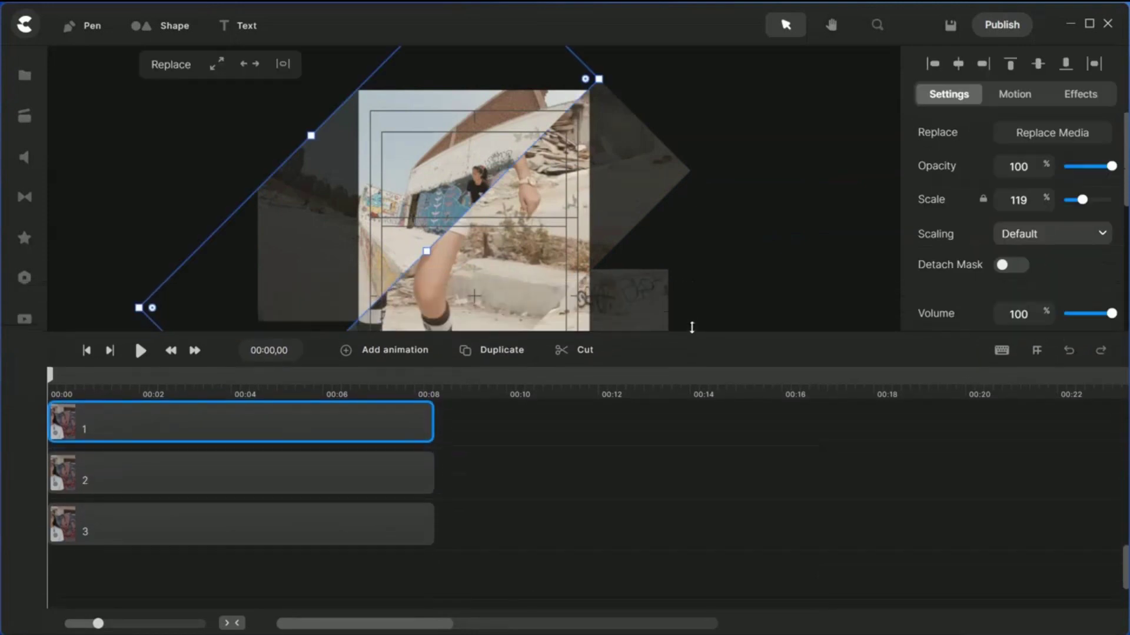
click(349, 473)
click(377, 536)
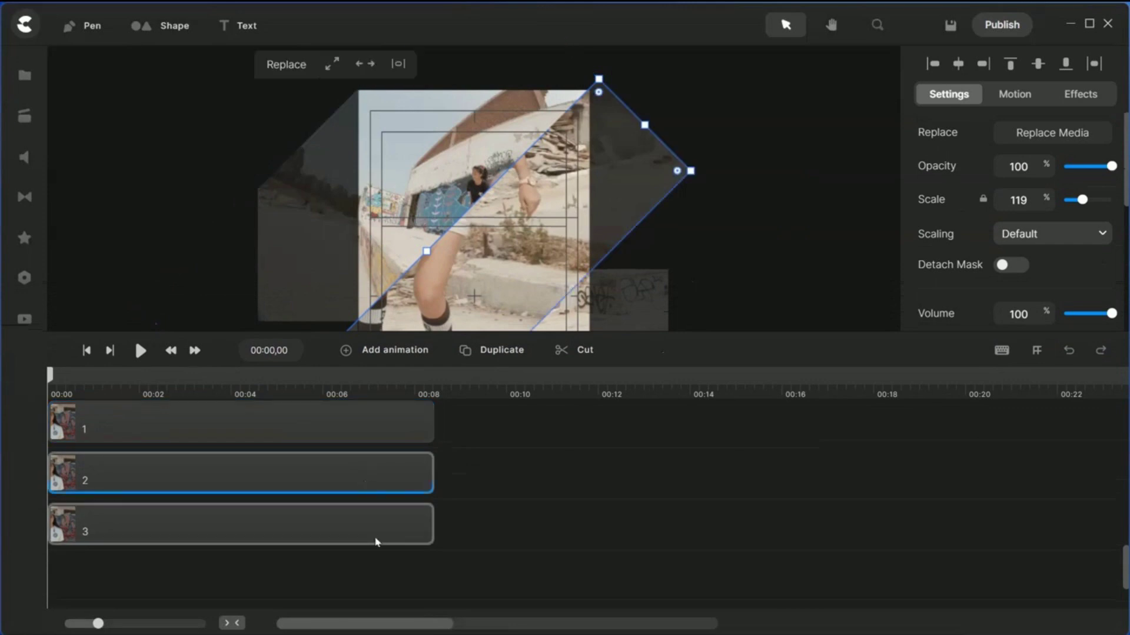
- Play back the diagonal split screen from the start at full preview height, stopping after the clips end
drag(827, 335, 830, 516)
click(86, 469)
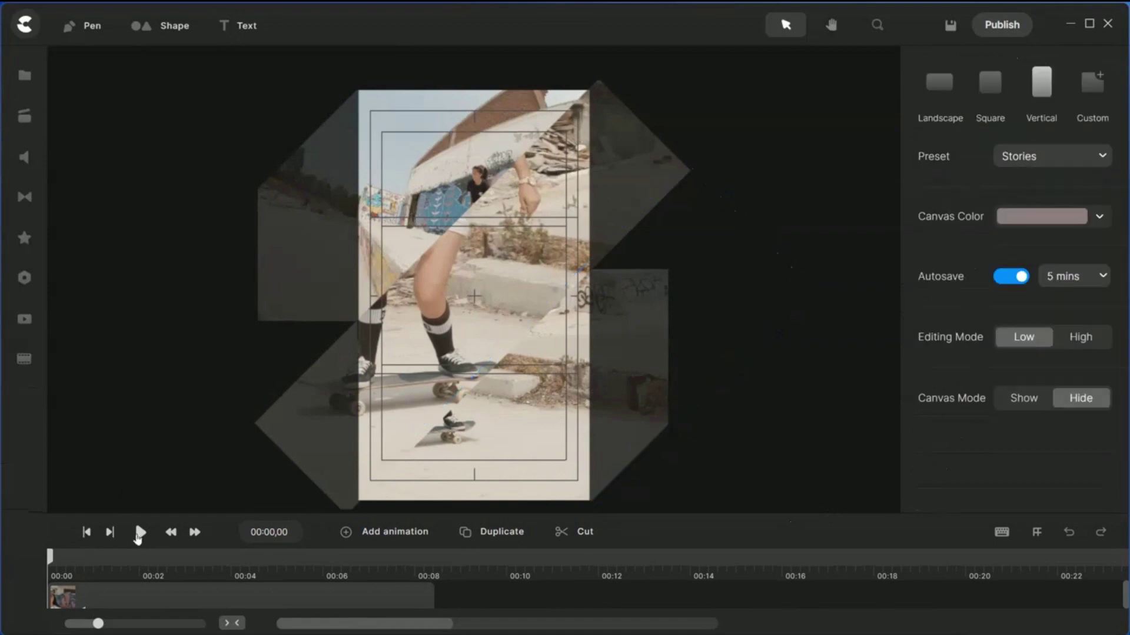
click(140, 533)
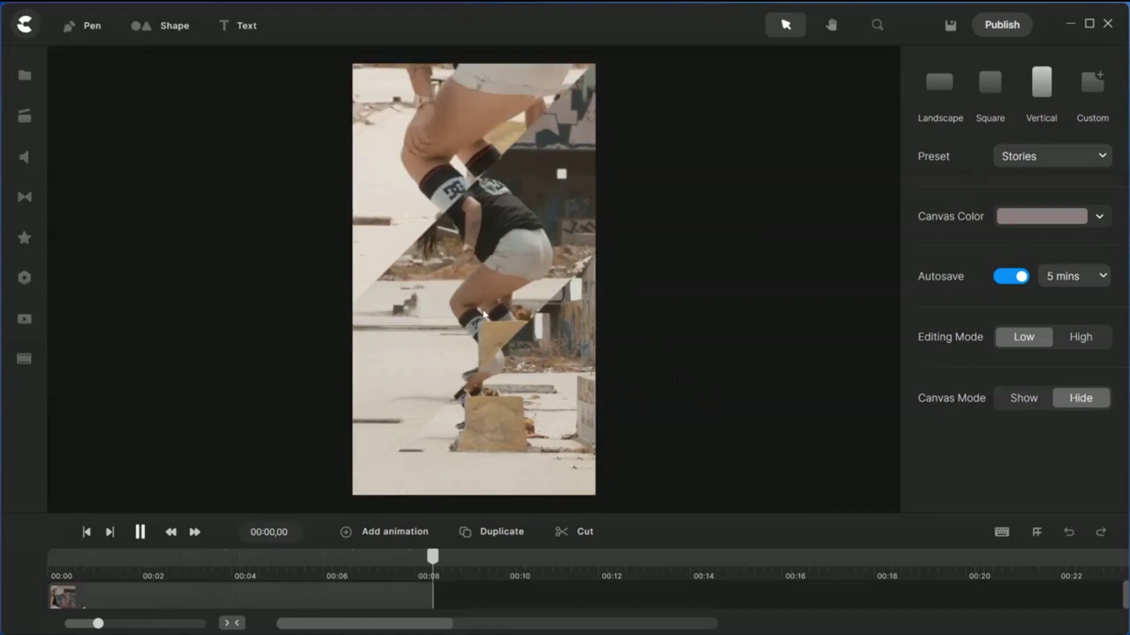
key(space)
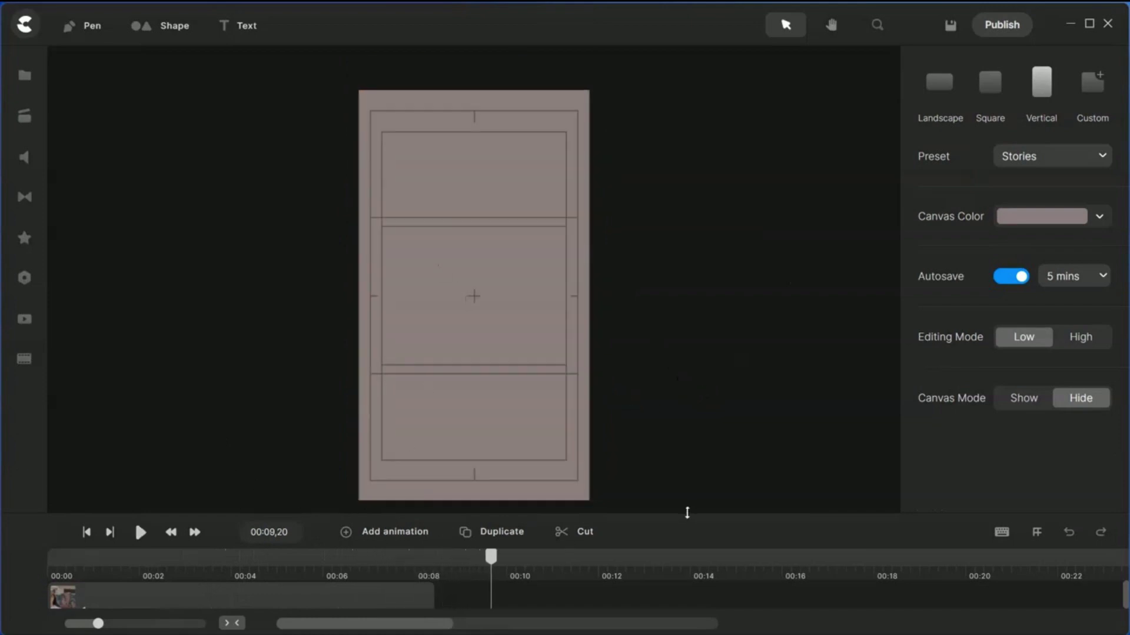
- Move the playhead to 00:04,25 and apply Color Correction to masked clip 1 with its saturation set to 50%
drag(687, 512, 704, 404)
drag(496, 438, 269, 464)
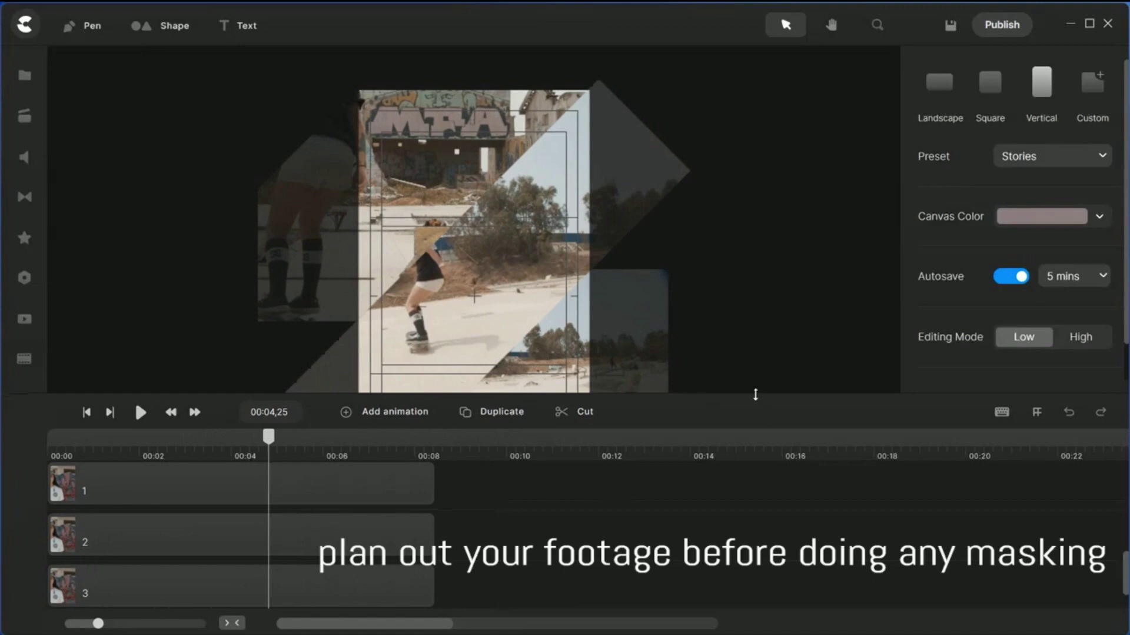
drag(755, 394, 754, 421)
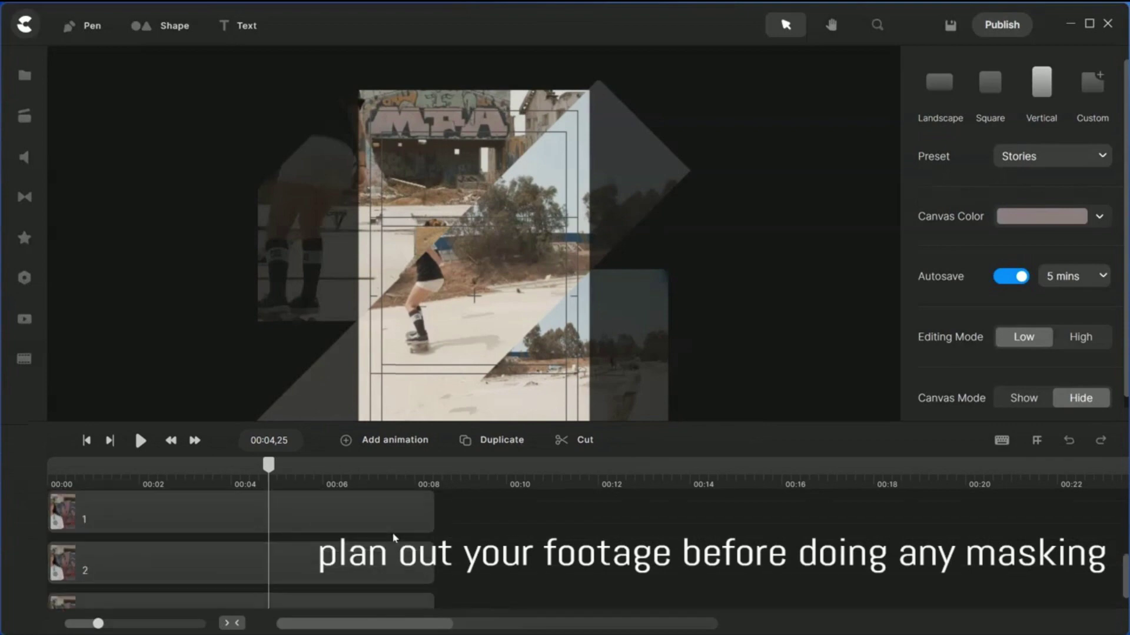
click(322, 513)
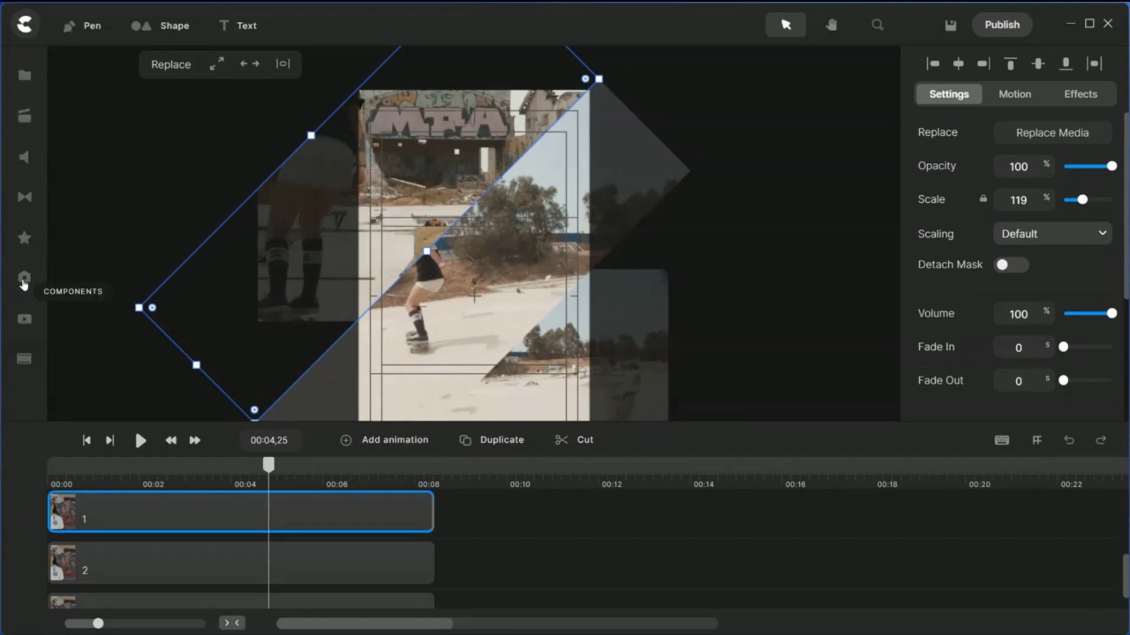
click(24, 241)
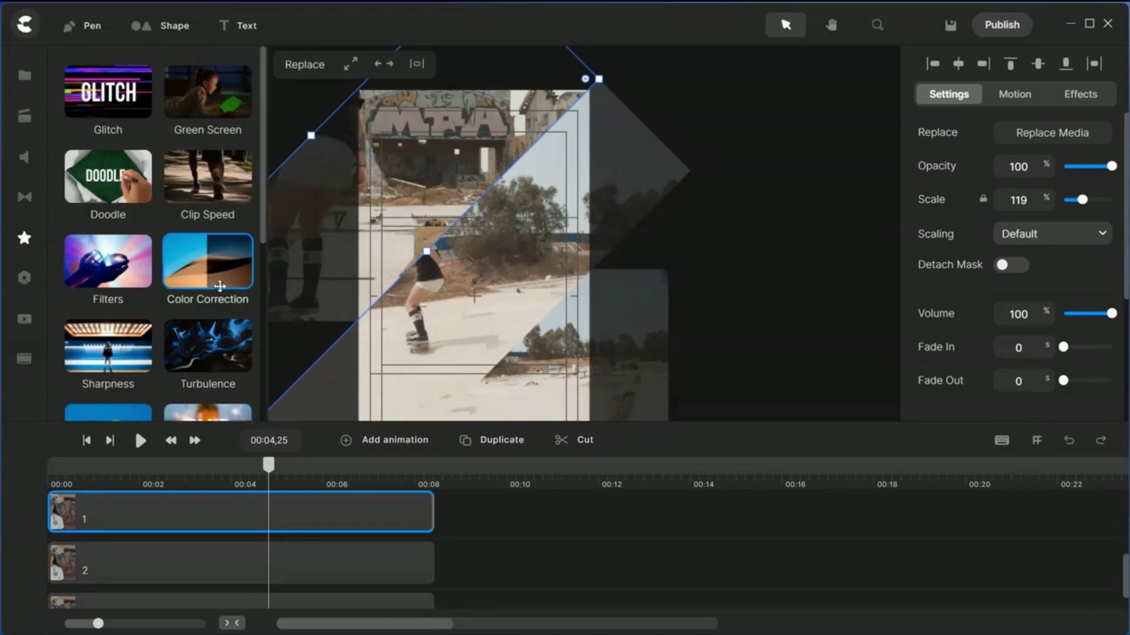
drag(200, 264, 400, 177)
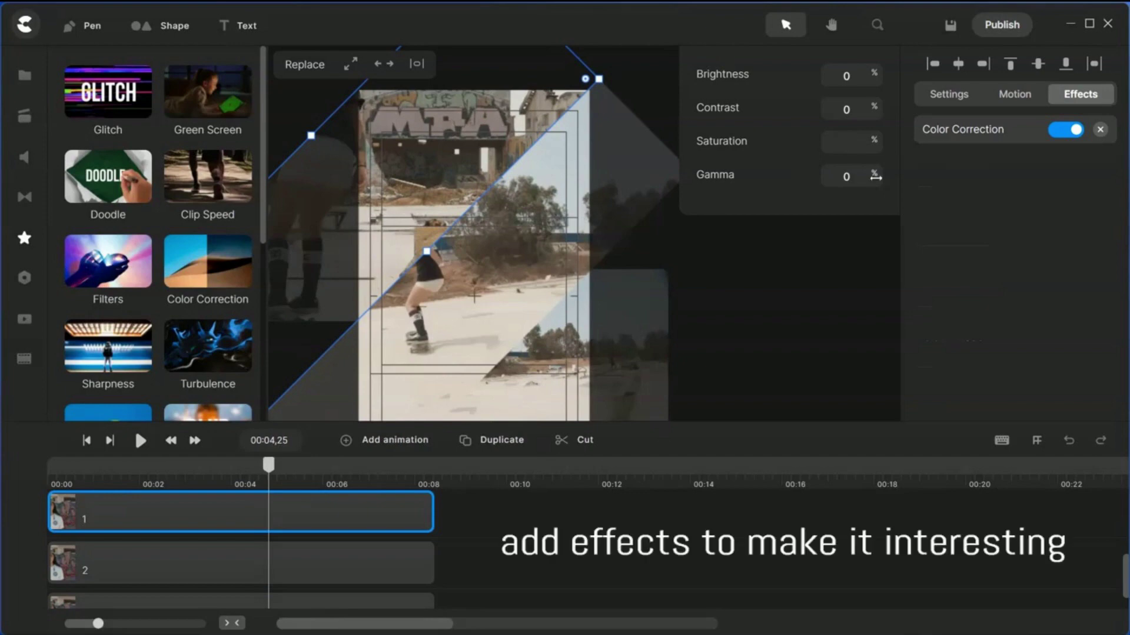
text(50)
- Apply Color Correction to masked clip 3 and set its saturation to -25%, leaving nothing selected
click(781, 305)
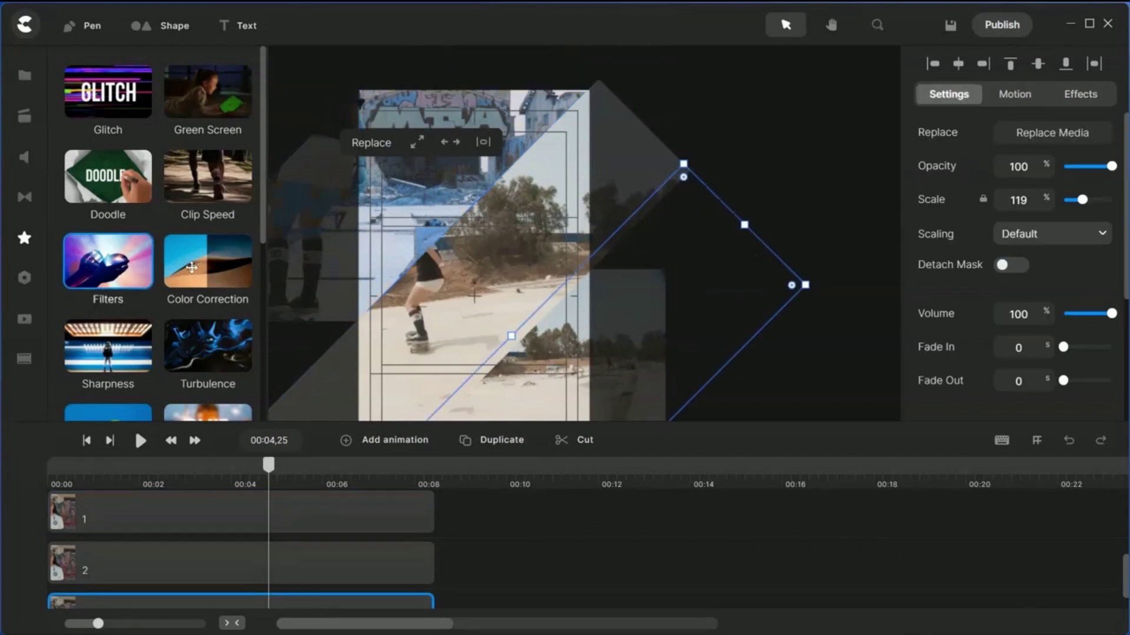
drag(203, 268, 406, 303)
drag(538, 334, 671, 329)
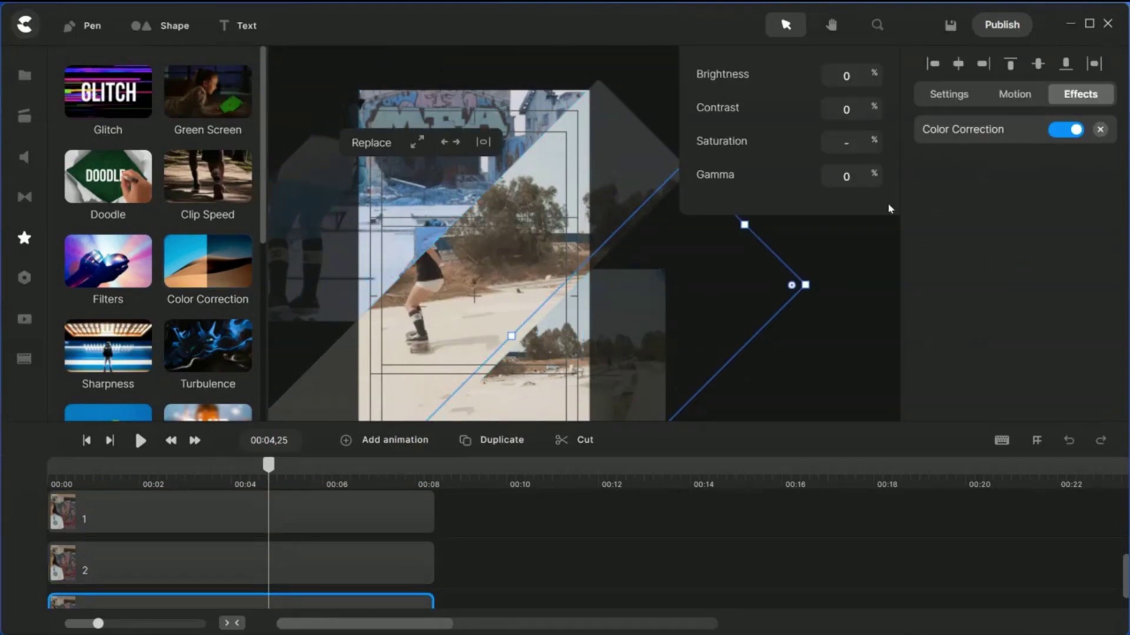
text(25)
click(288, 113)
click(624, 346)
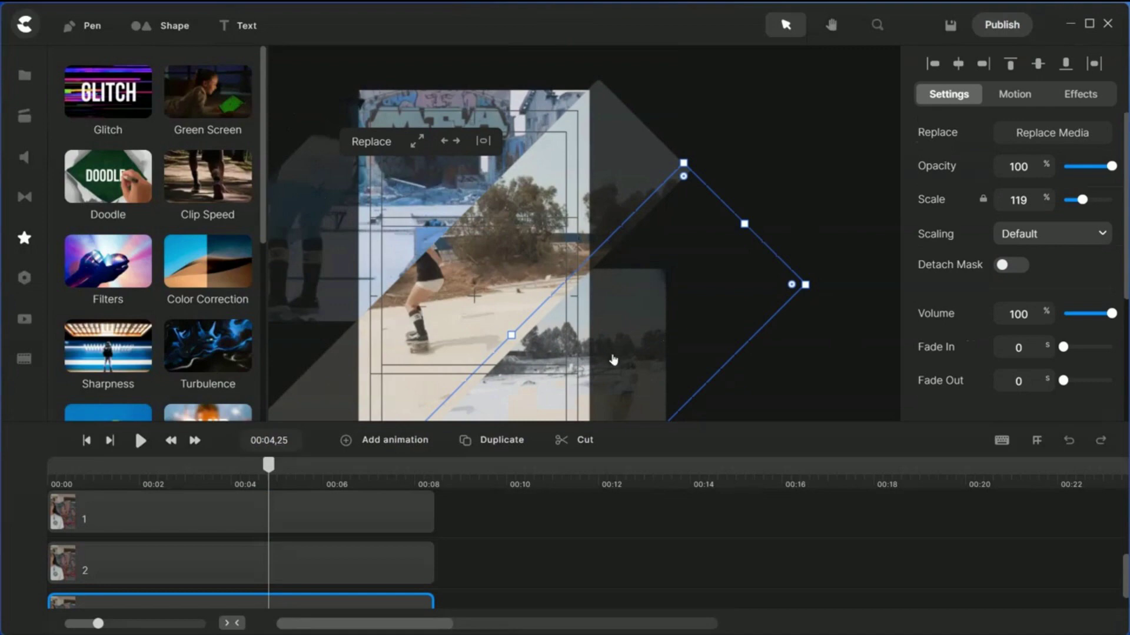
key(Escape)
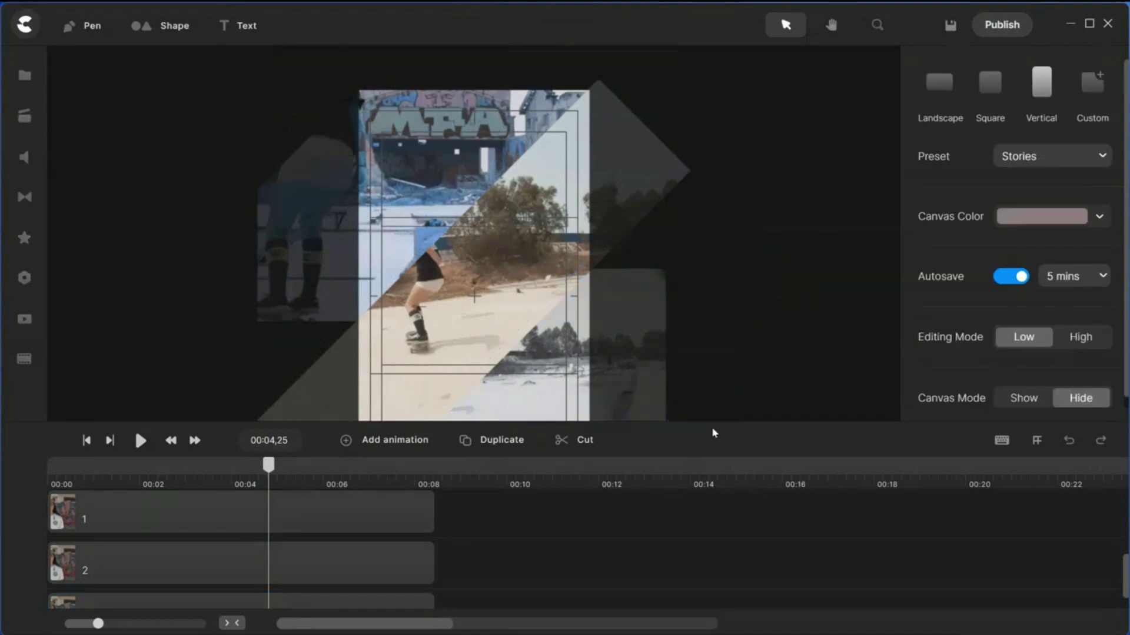
- Return the playhead to 00:00,00 and play the diagonal split screen with its color effects at full preview height
drag(712, 421, 723, 519)
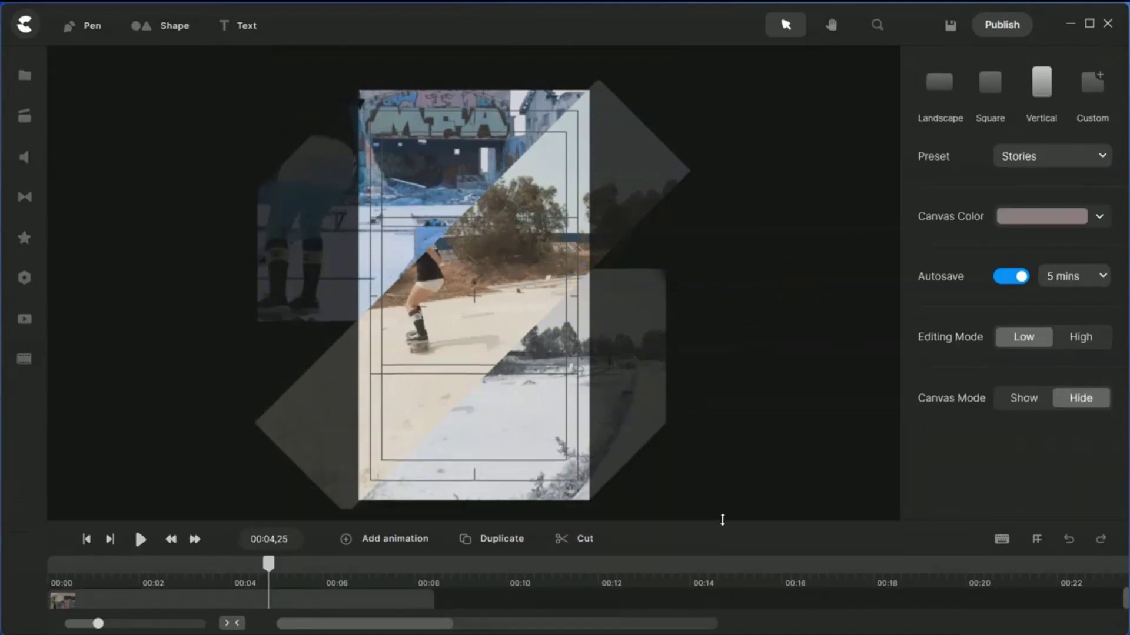
click(86, 539)
click(140, 539)
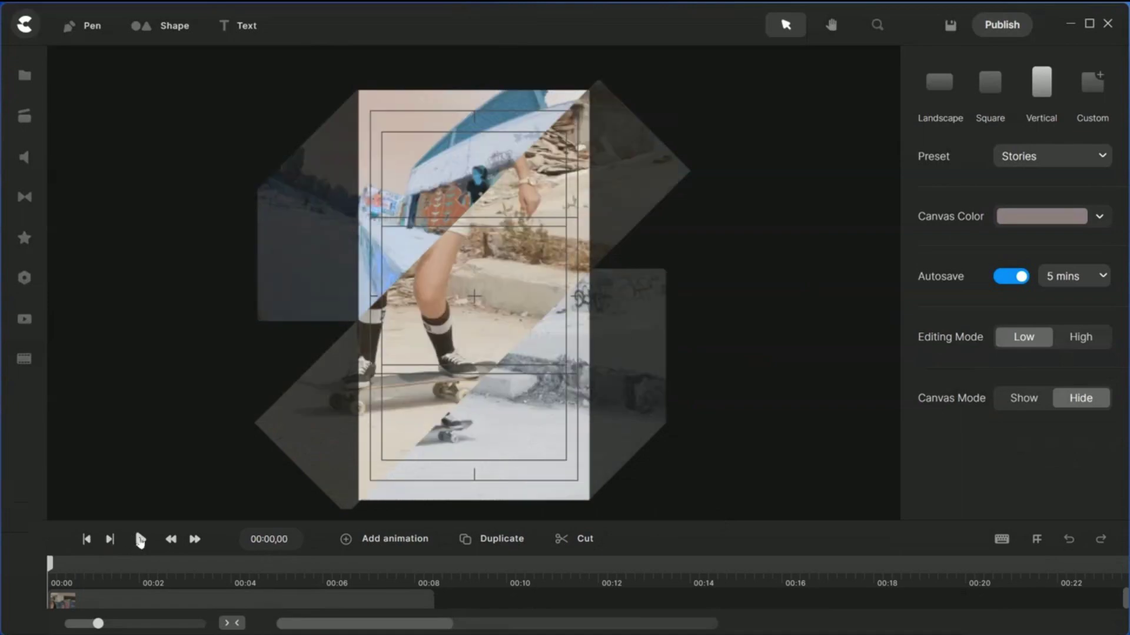